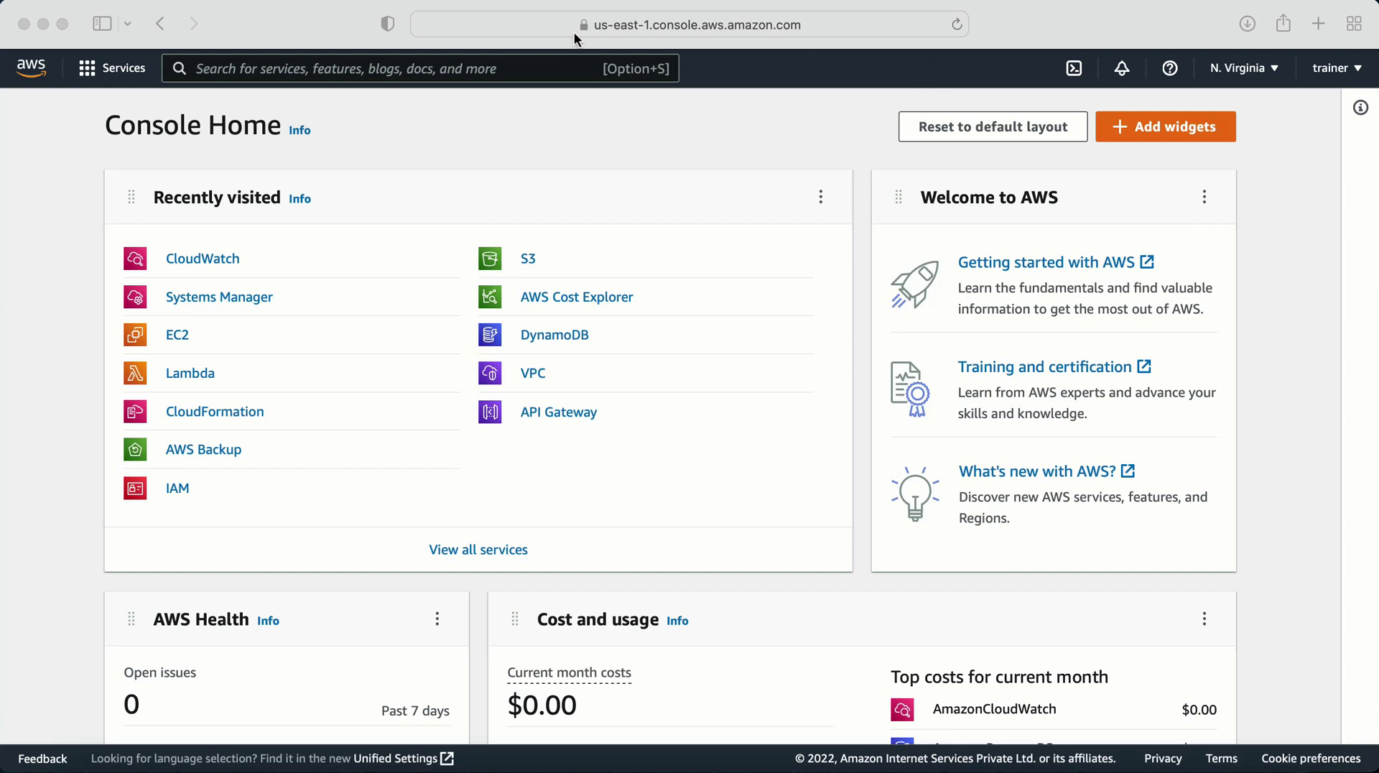
Find the IAM service and open its list of roles.
{"action": "left_click", "coordinate": [480, 69]}
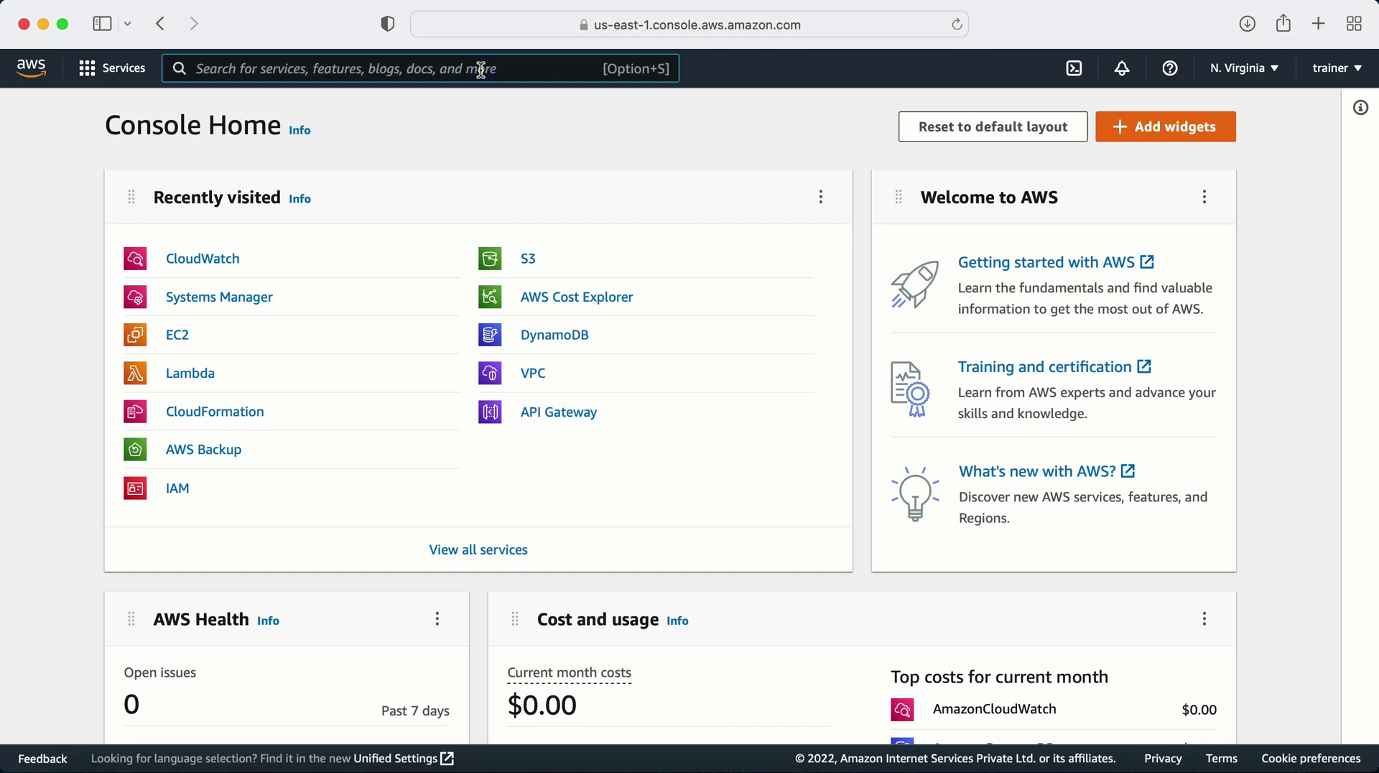
{"action": "type", "text": "iam"}
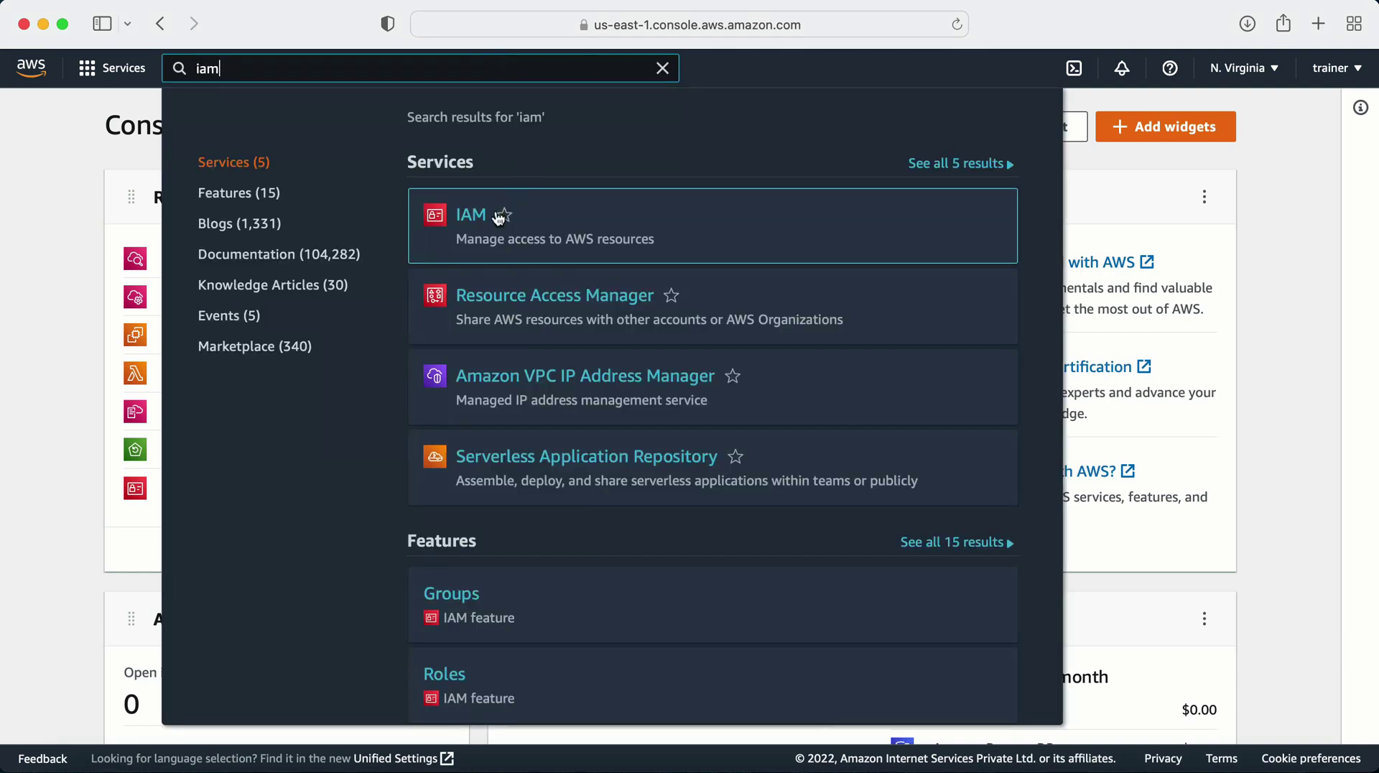
{"action": "left_click", "coordinate": [472, 217]}
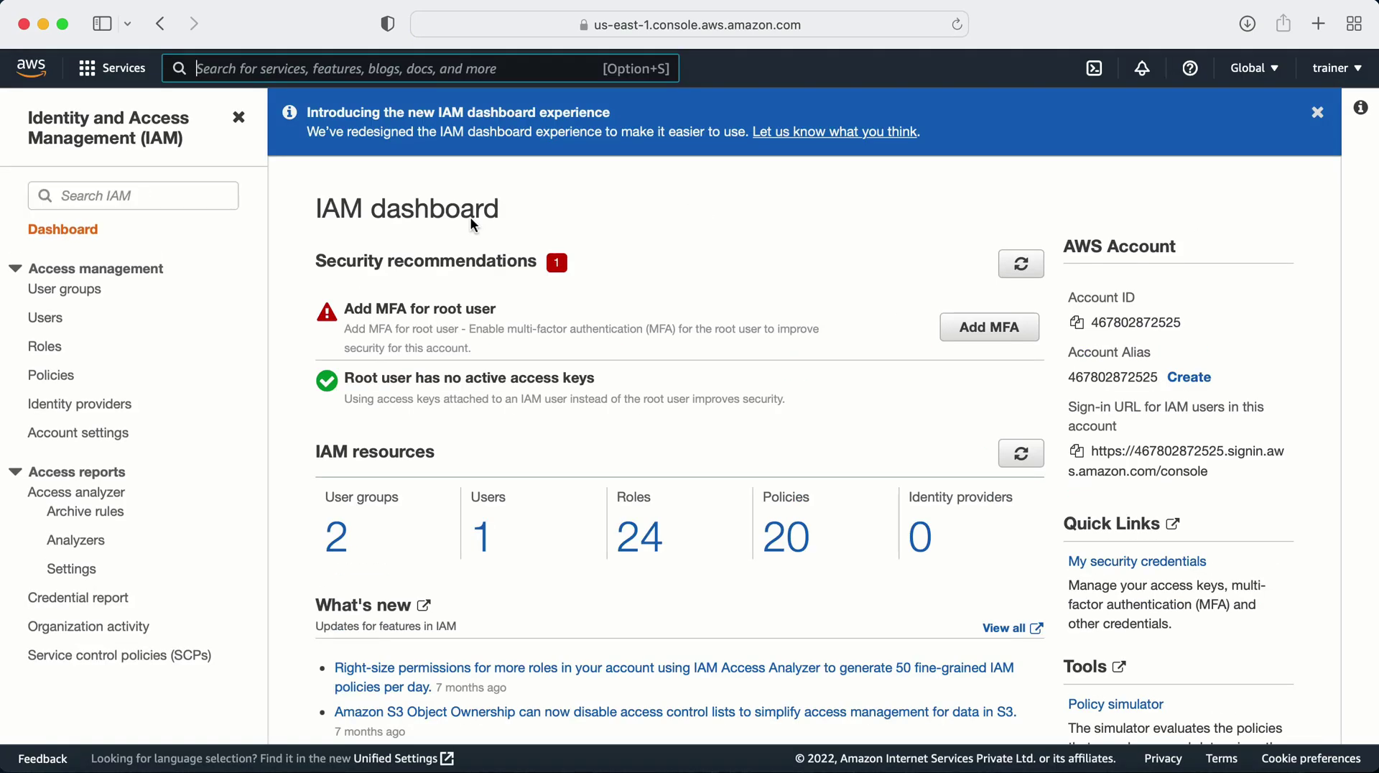
{"action": "left_click", "coordinate": [636, 539]}
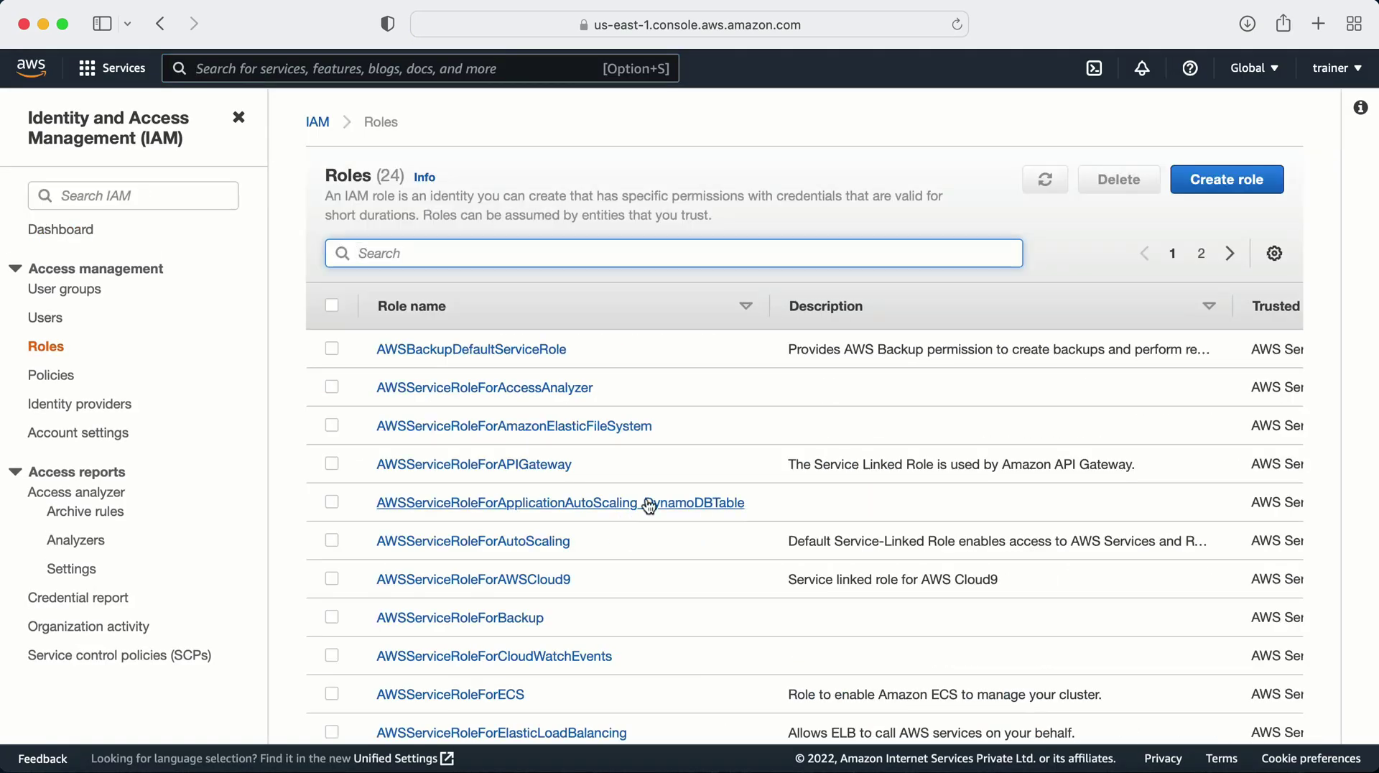
Start creating a role with AWS service as trusted entity and EC2 as use case, and proceed to permissions.
{"action": "left_click", "coordinate": [1227, 180]}
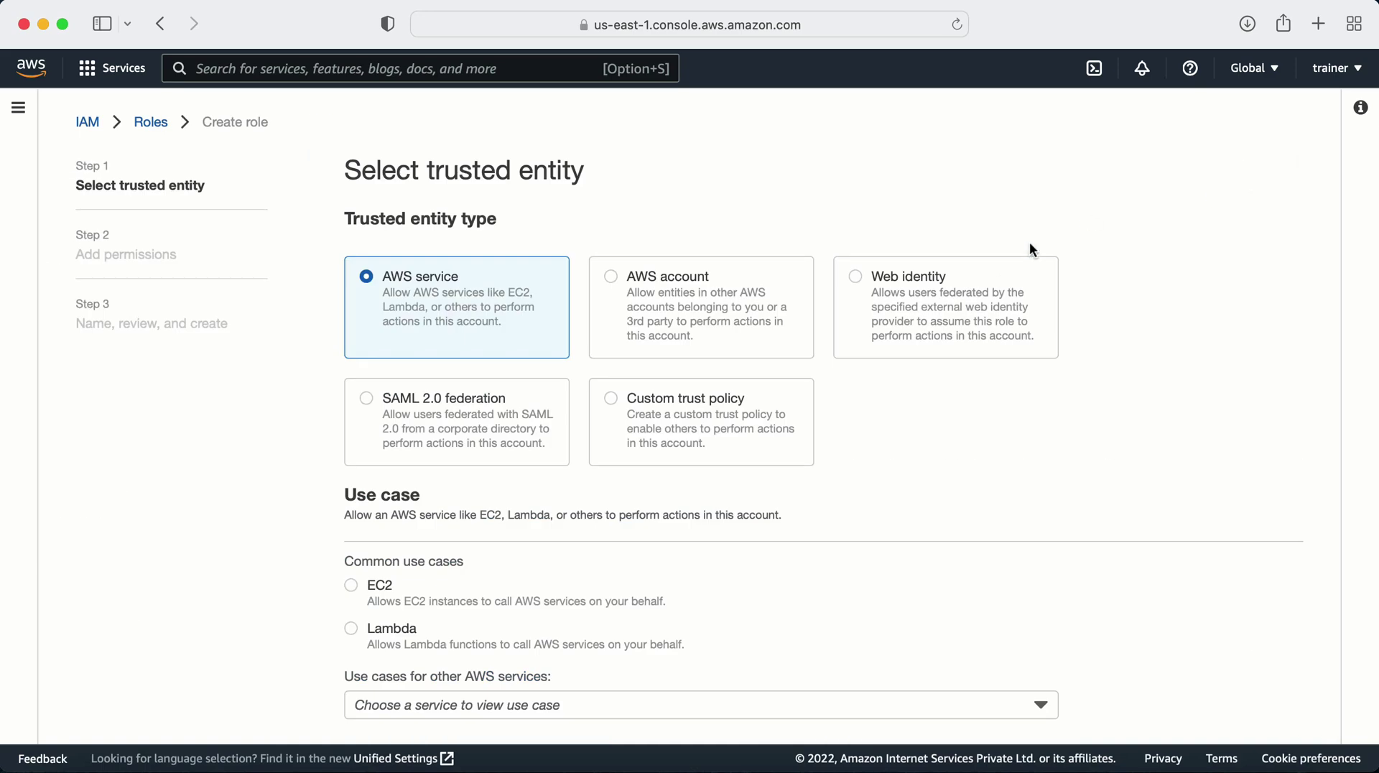
{"action": "scroll", "coordinate": [495, 342], "scroll_direction": "down", "scroll_amount": 2}
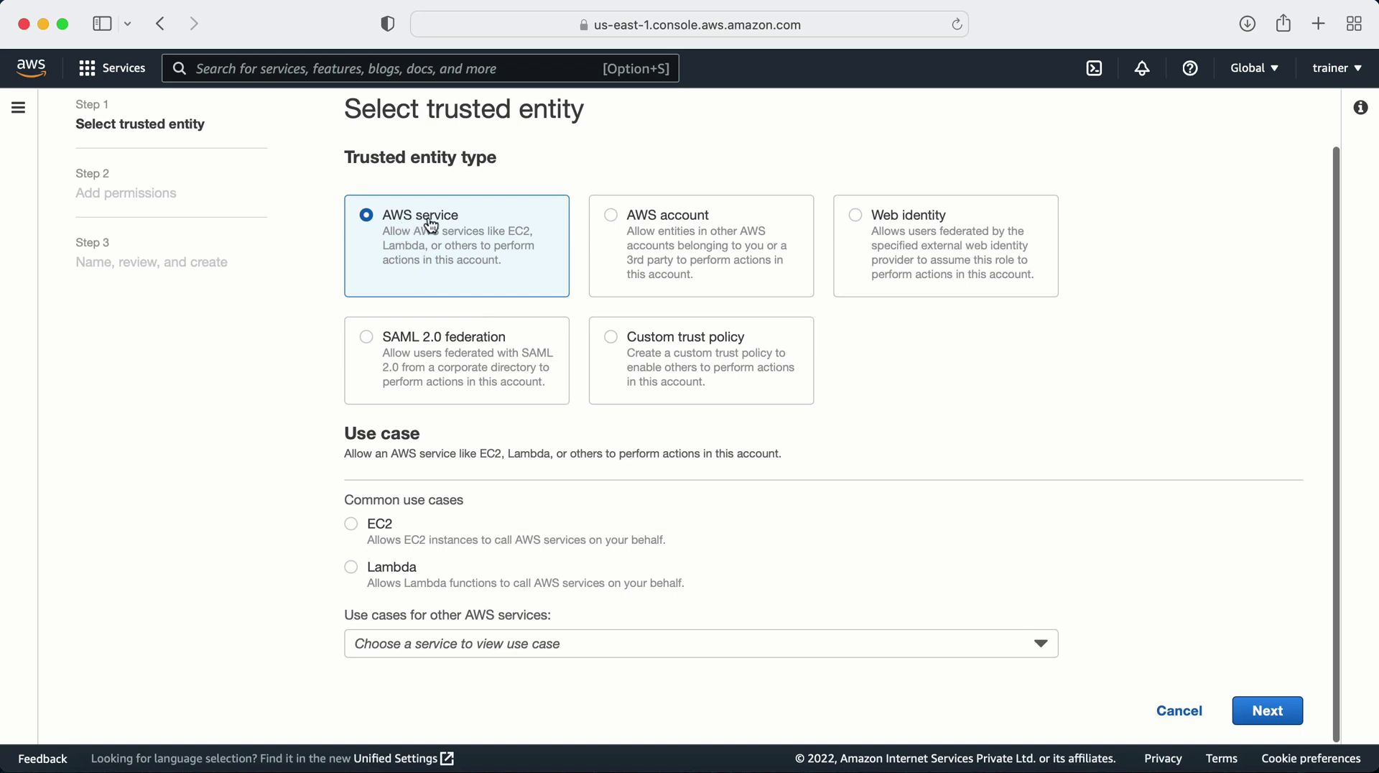
{"action": "left_click", "coordinate": [351, 520]}
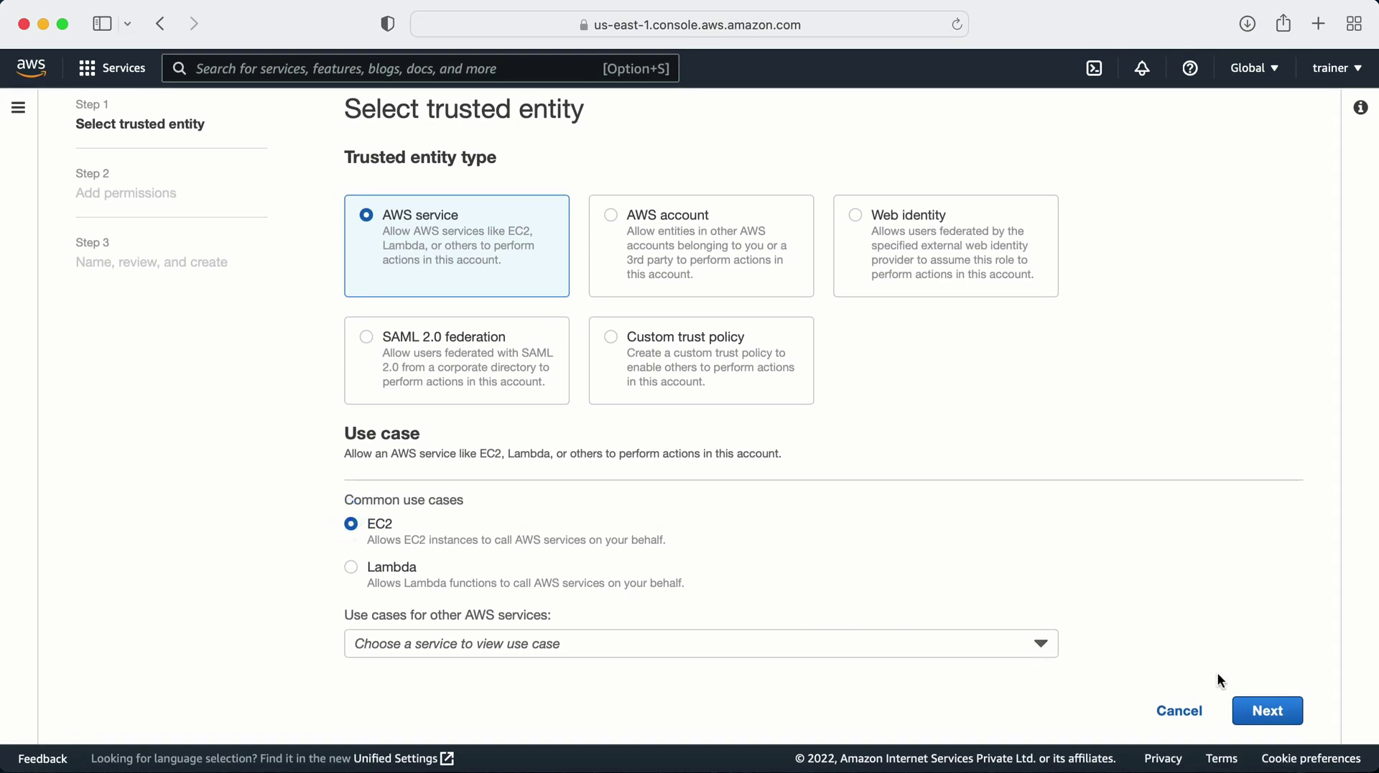
{"action": "left_click", "coordinate": [1265, 709]}
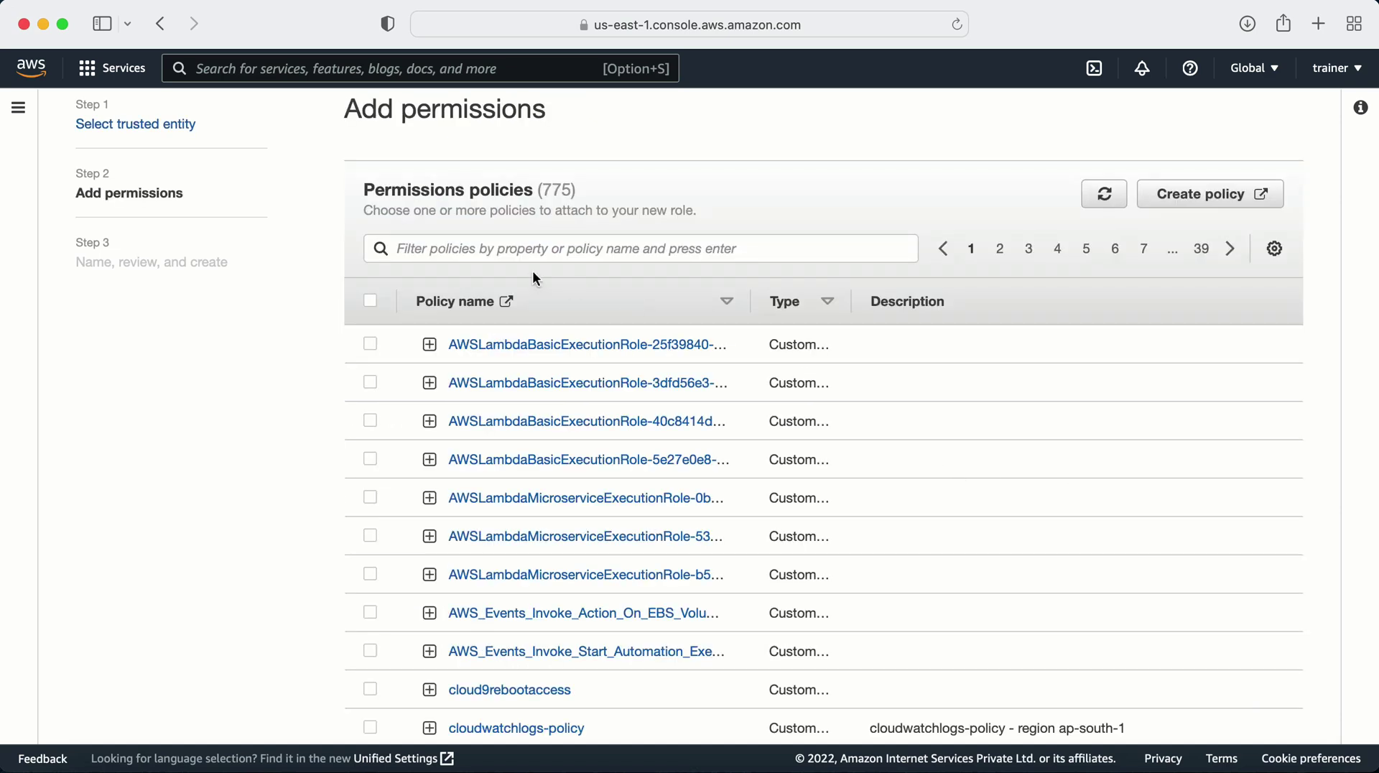
Filter the permissions policies by "ec2roleforssm".
{"action": "left_click", "coordinate": [523, 251]}
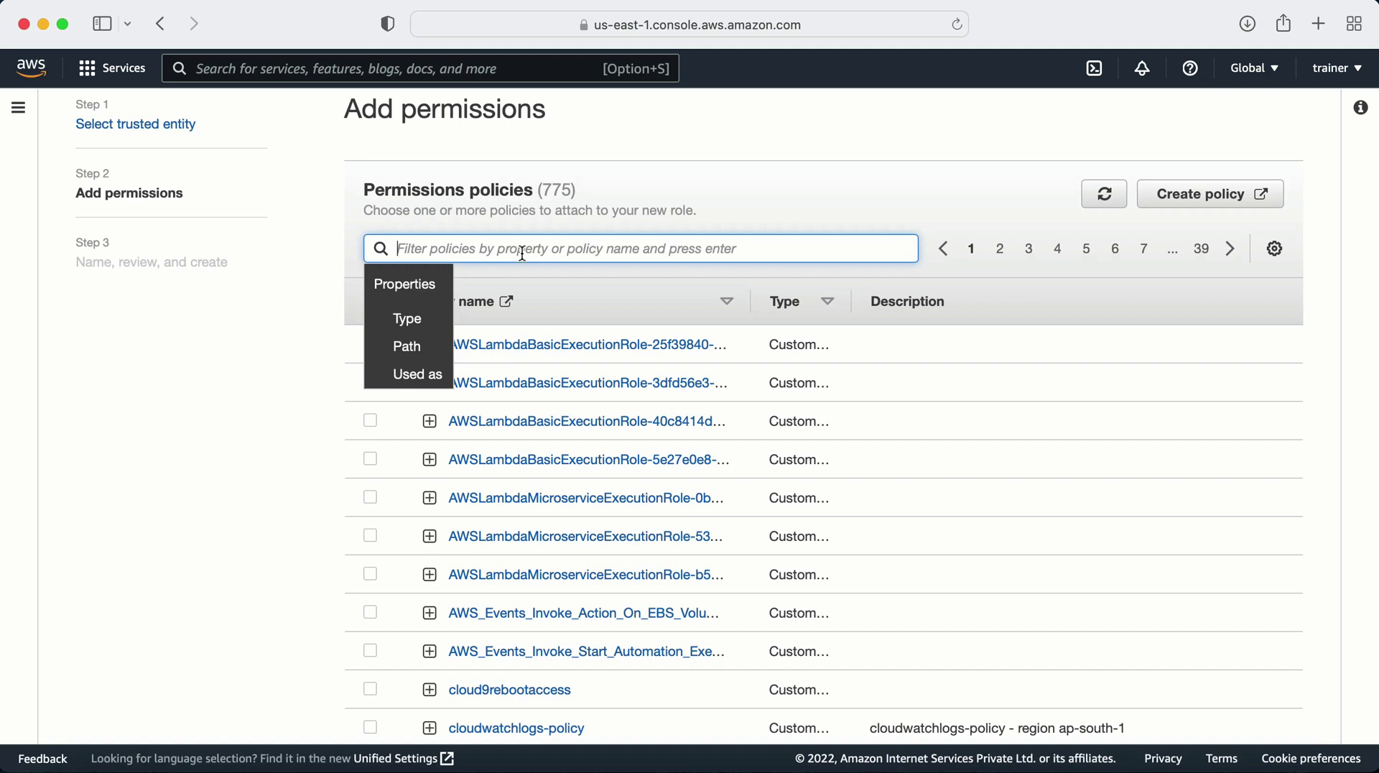
{"action": "type", "text": "serv"}
{"action": "key", "text": "BackSpace"}
{"action": "key", "text": "BackSpace"}
{"action": "key", "text": "BackSpace"}
{"action": "key", "text": "BackSpace"}
{"action": "type", "text": "ro"}
{"action": "key", "text": "BackSpace"}
{"action": "key", "text": "BackSpace"}
{"action": "type", "text": "ec"}
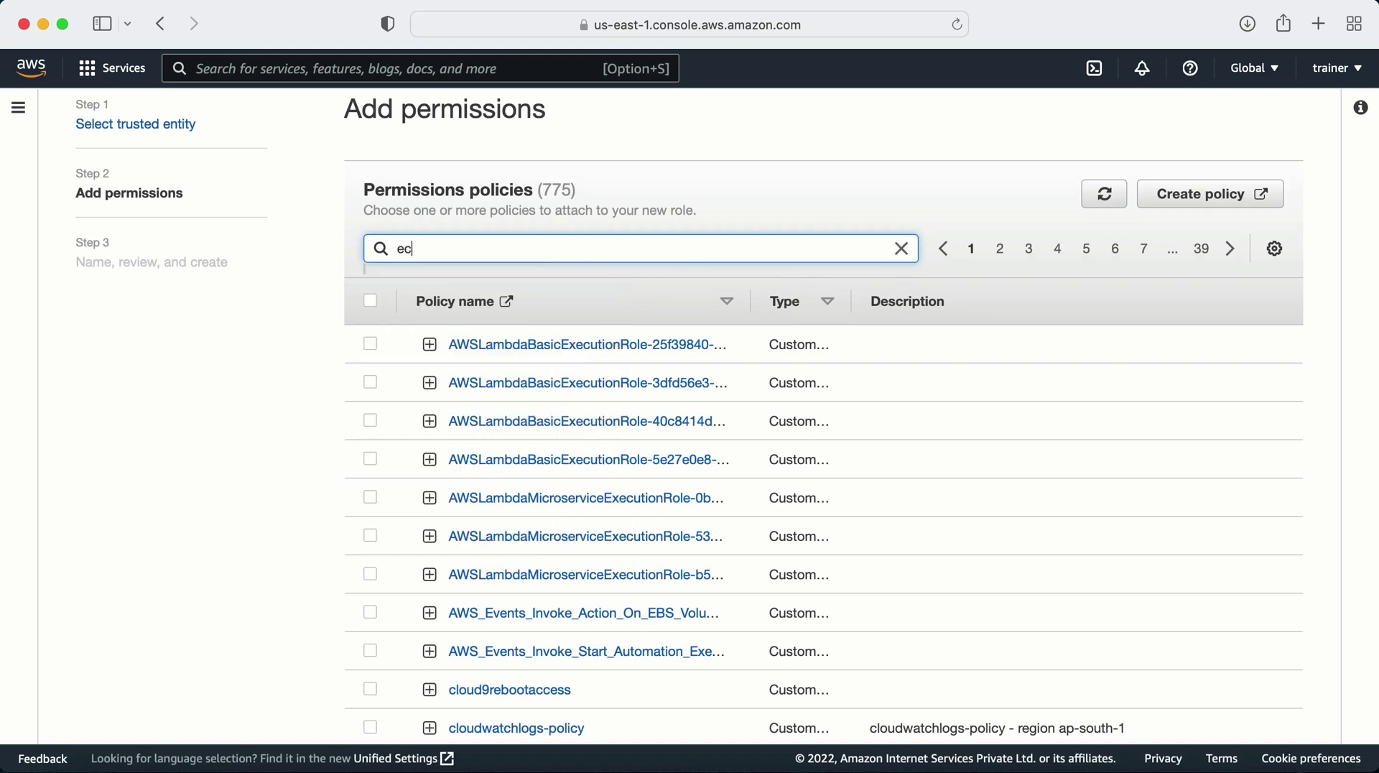
{"action": "type", "text": "2roleforssm"}
{"action": "key", "text": "Return"}
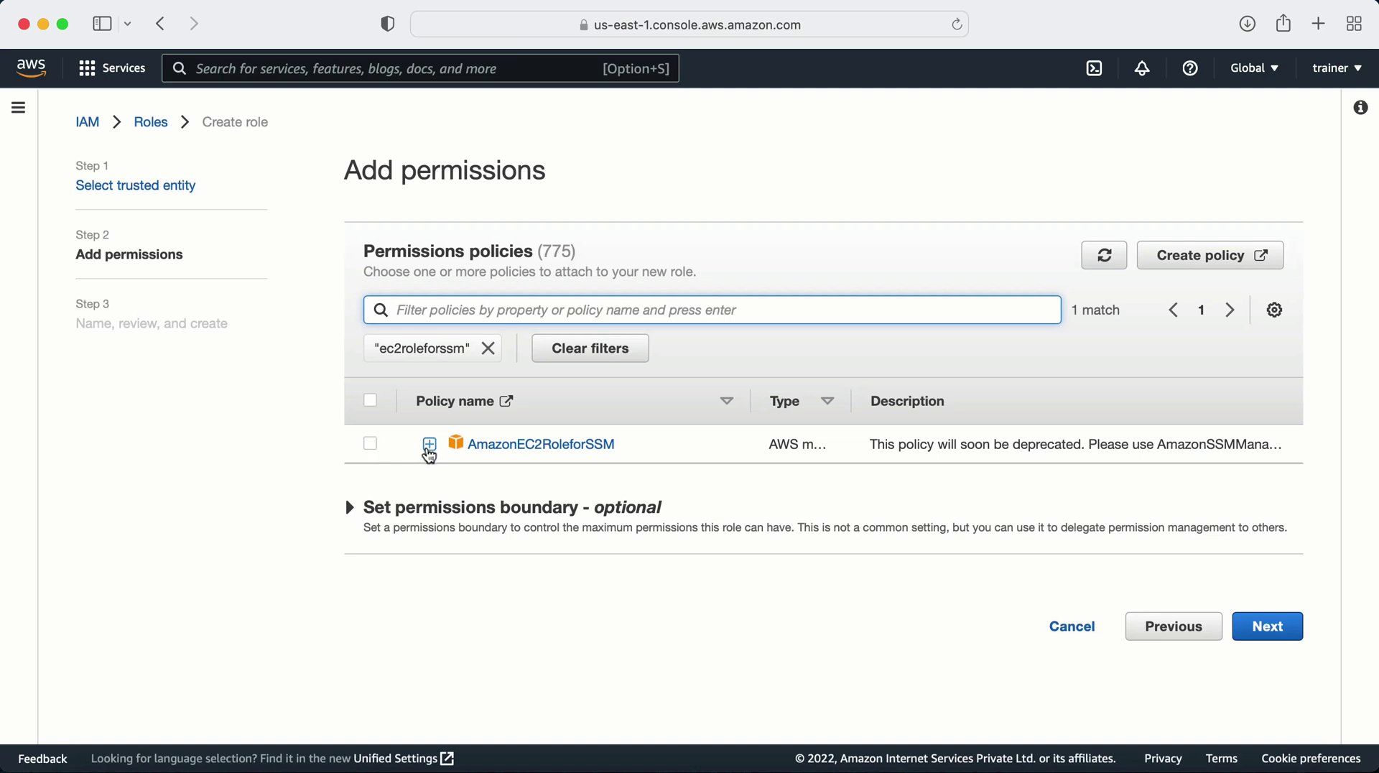
Expand the AmazonEC2RoleforSSM policy, examine the ssm actions in its JSON, and collapse it again.
{"action": "left_click", "coordinate": [429, 445]}
{"action": "scroll", "coordinate": [589, 562], "scroll_direction": "down", "scroll_amount": 3}
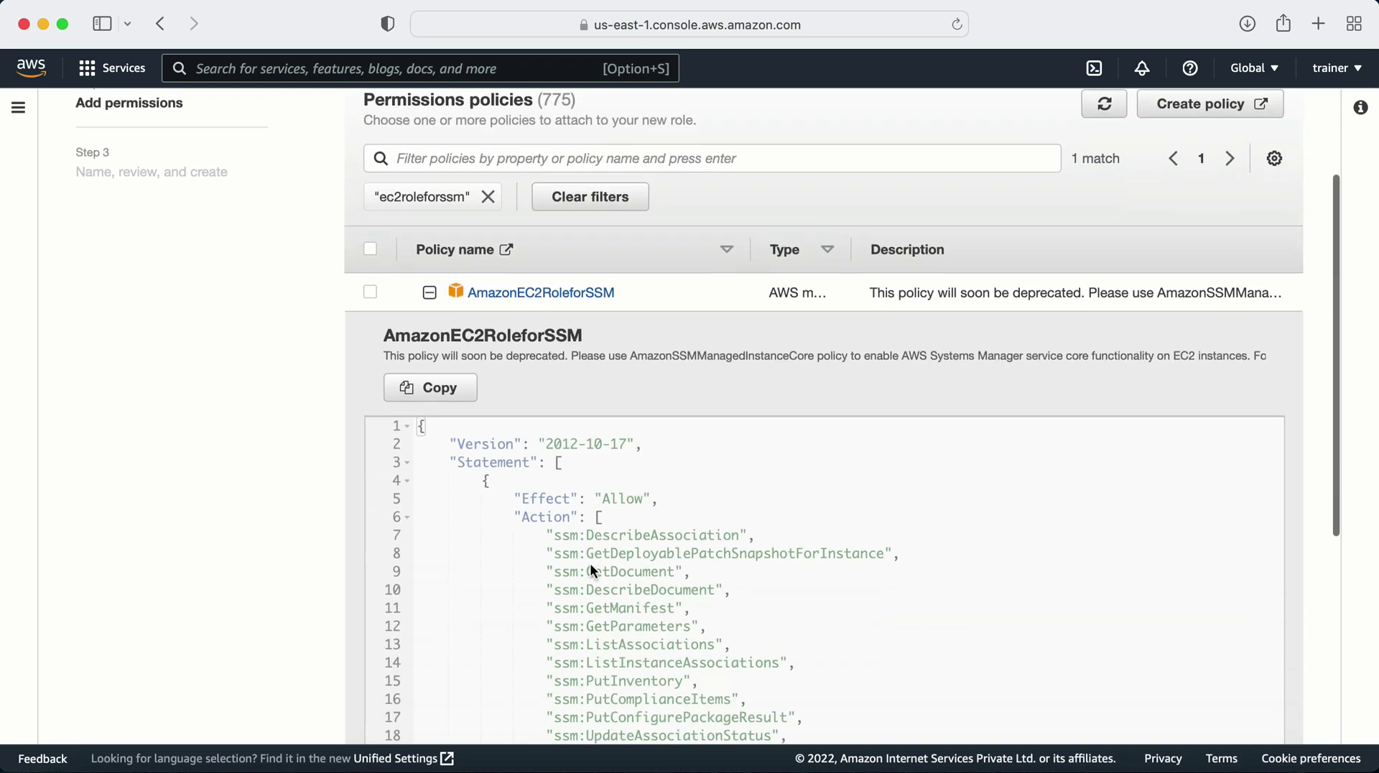
{"action": "scroll", "coordinate": [586, 571], "scroll_direction": "down", "scroll_amount": 3}
{"action": "scroll", "coordinate": [585, 577], "scroll_direction": "up", "scroll_amount": 2}
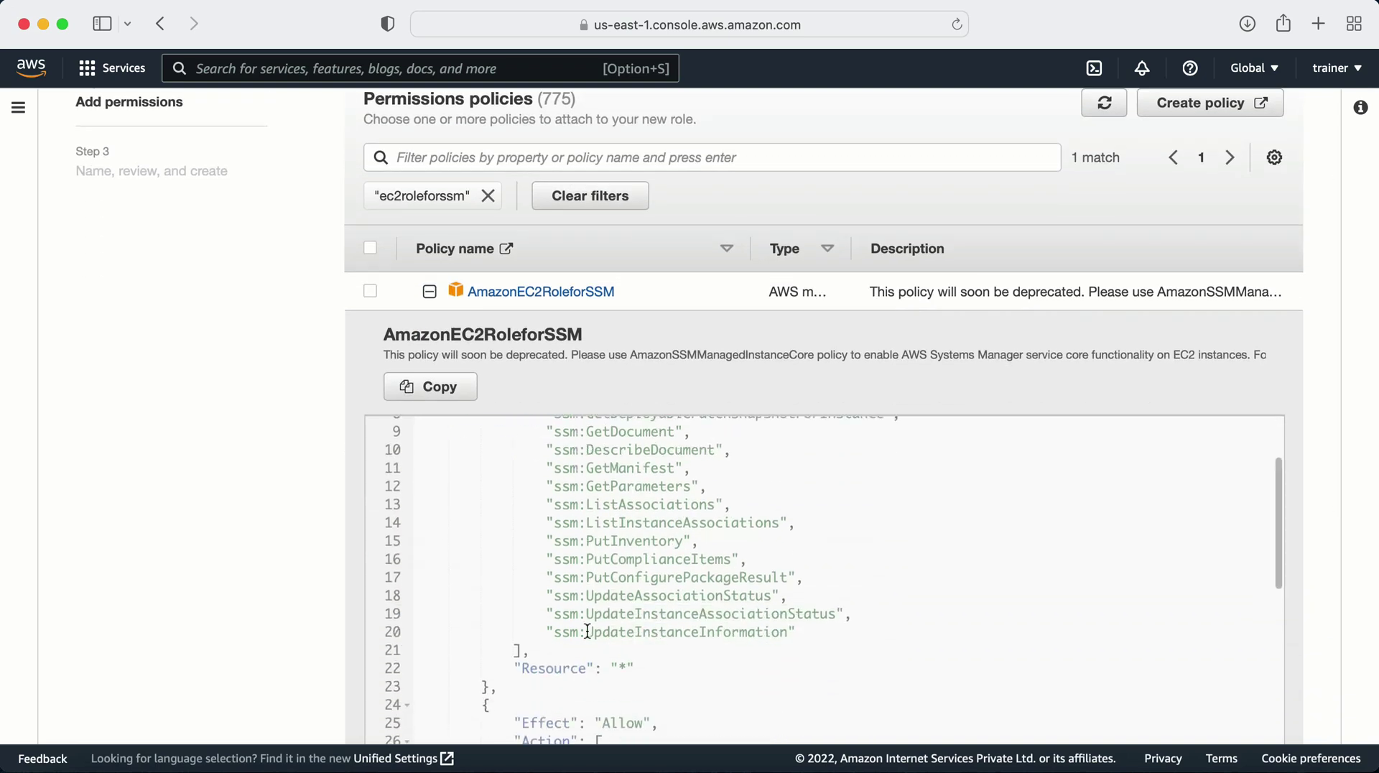
{"action": "left_click", "coordinate": [539, 454]}
{"action": "left_click_drag", "start_coordinate": [539, 454], "coordinate": [724, 690]}
{"action": "scroll", "coordinate": [845, 695], "scroll_direction": "up", "scroll_amount": 2}
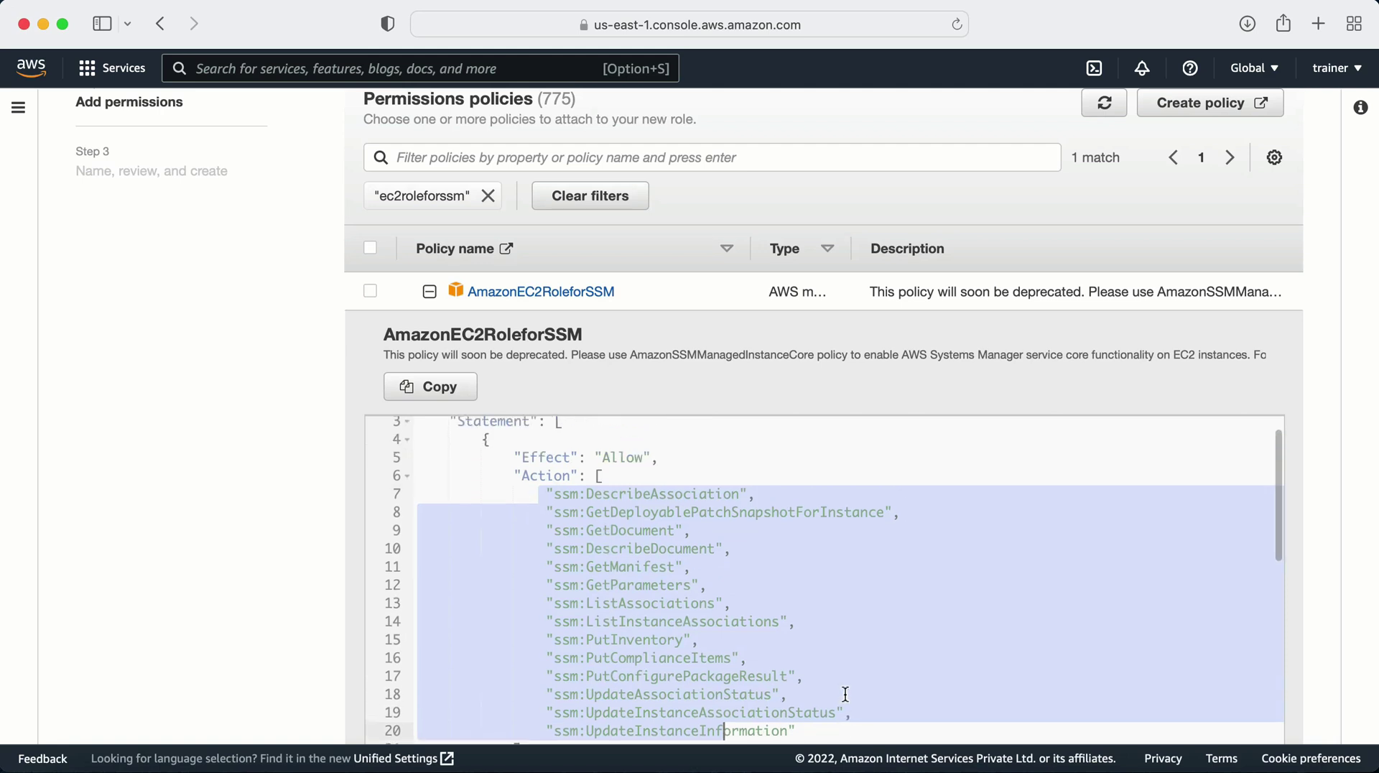
{"action": "scroll", "coordinate": [845, 693], "scroll_direction": "down", "scroll_amount": 4}
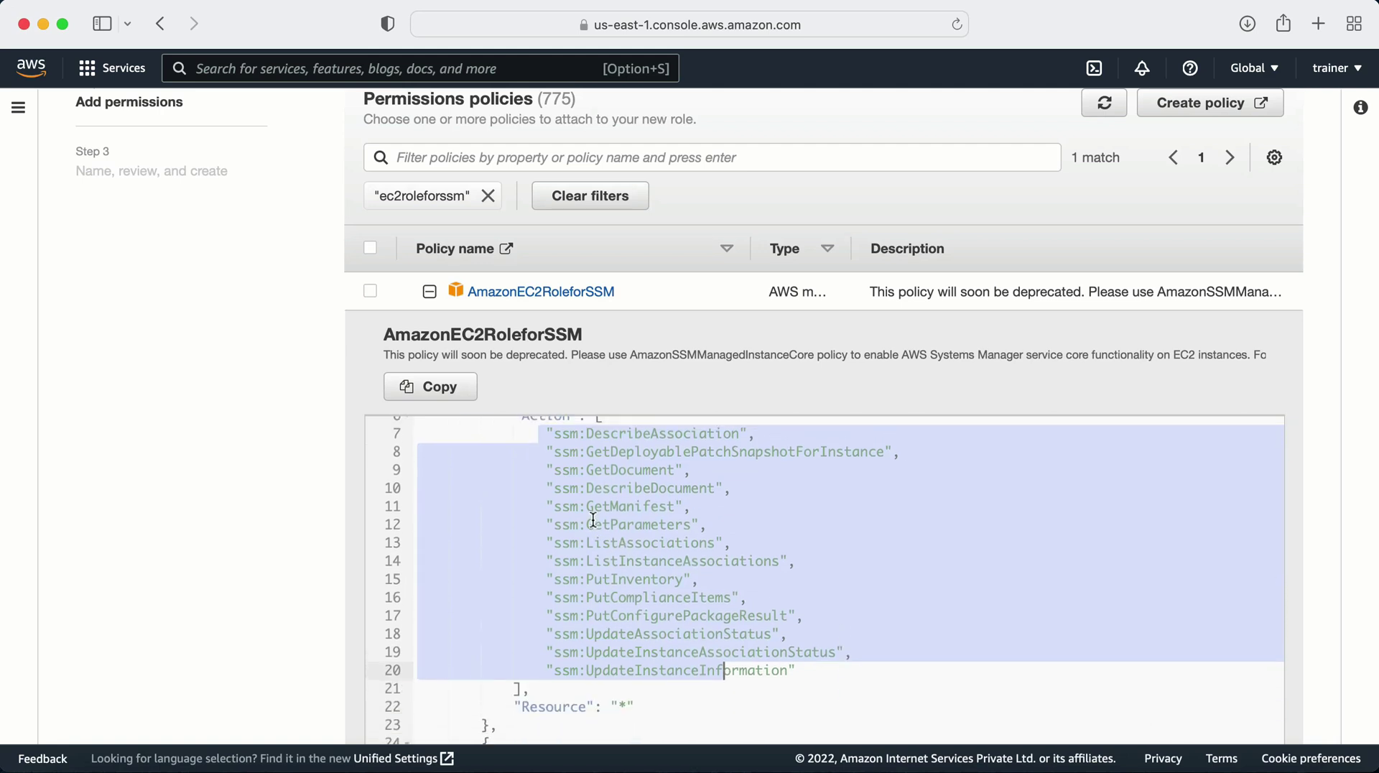
{"action": "left_click", "coordinate": [587, 492]}
{"action": "double_click", "coordinate": [659, 488]}
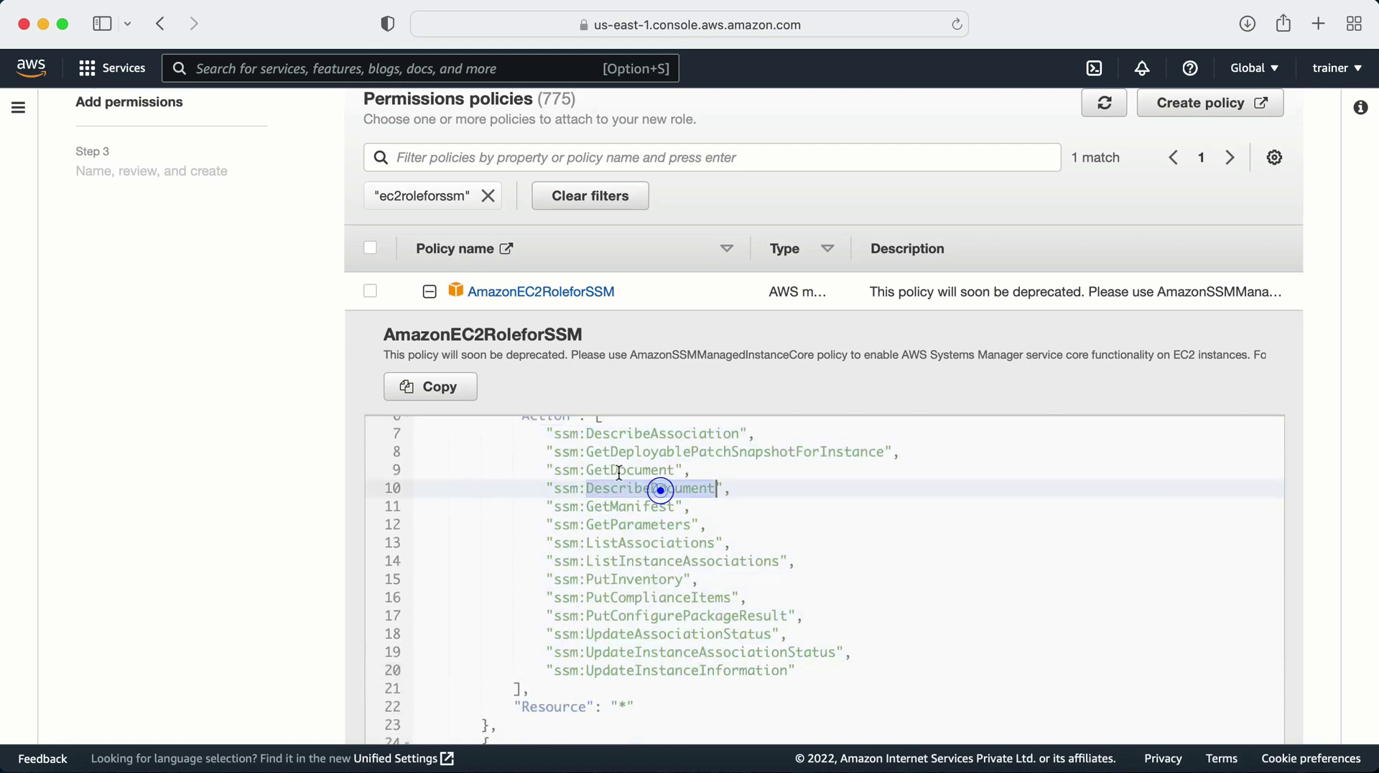
{"action": "double_click", "coordinate": [616, 469]}
{"action": "double_click", "coordinate": [622, 487]}
{"action": "scroll", "coordinate": [517, 573], "scroll_direction": "down", "scroll_amount": 10}
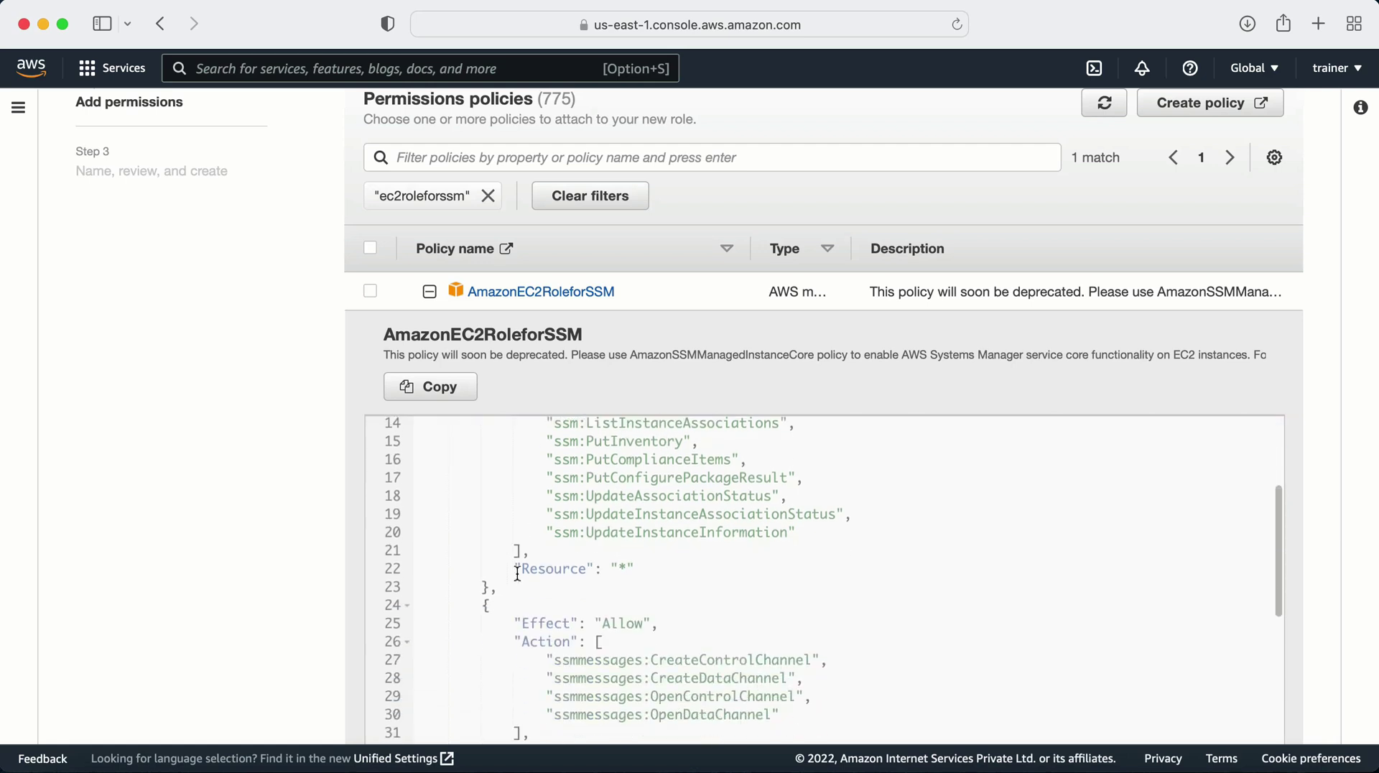
{"action": "left_click", "coordinate": [429, 291]}
Continue without selecting a policy, name the role limitedaccesswithssm, review its settings and create it.
{"action": "left_click", "coordinate": [1251, 638]}
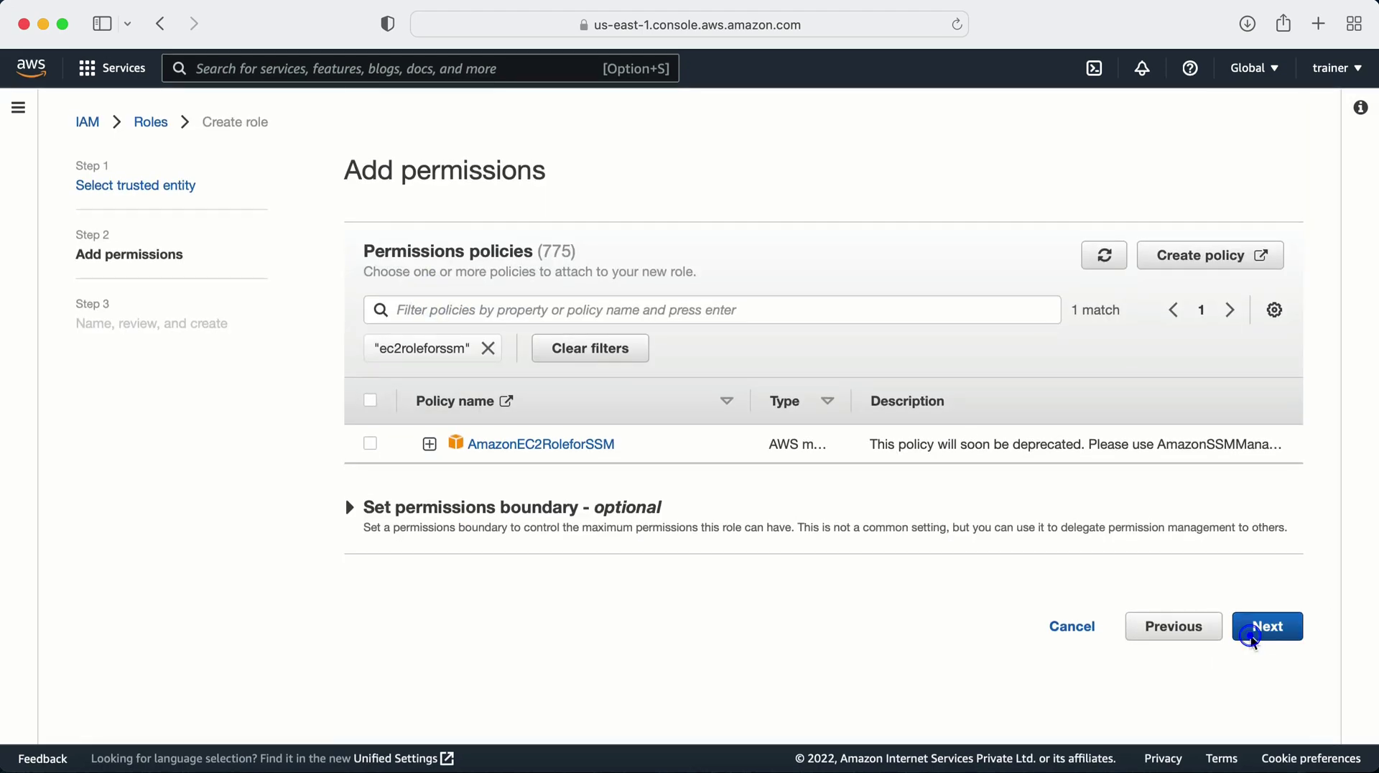
{"action": "left_click", "coordinate": [455, 327]}
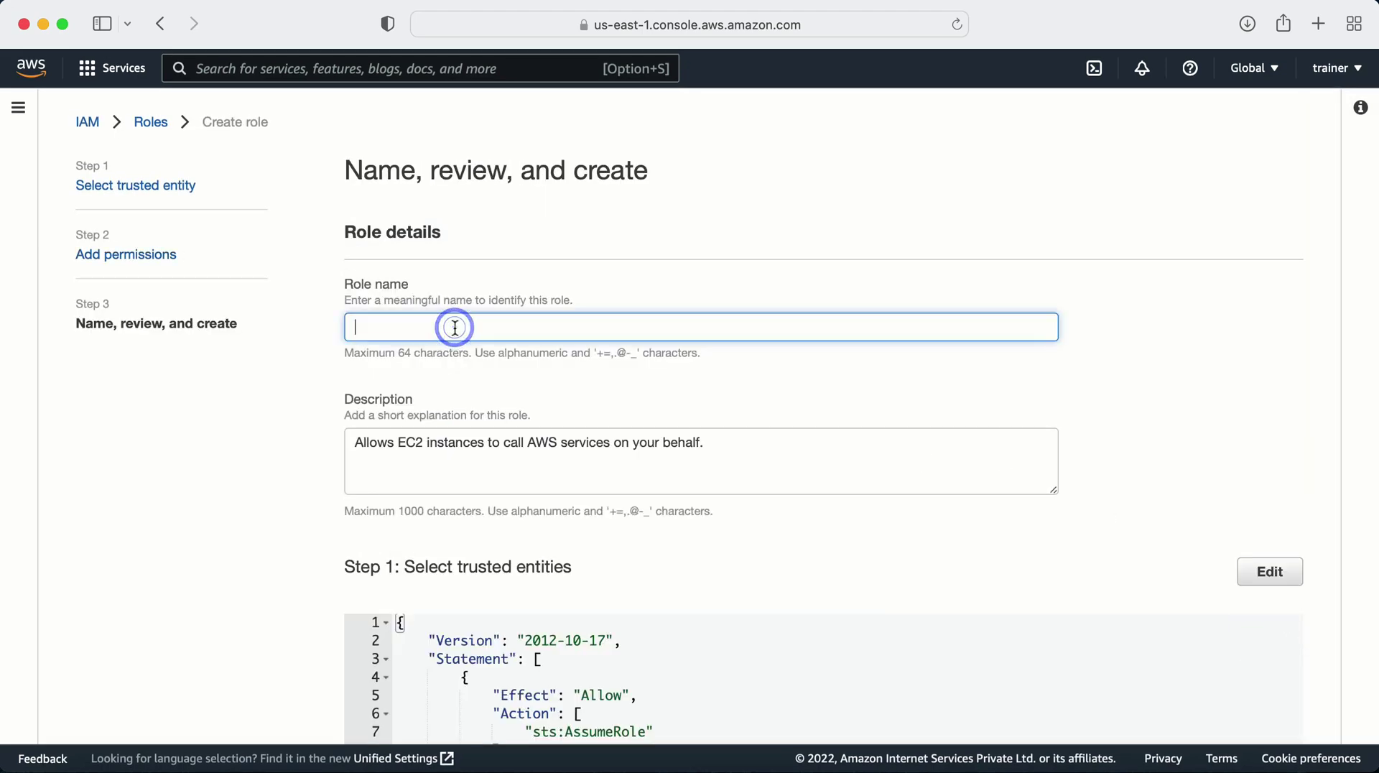
{"action": "type", "text": "limitedaccesswithssm"}
{"action": "scroll", "coordinate": [858, 533], "scroll_direction": "down", "scroll_amount": 10}
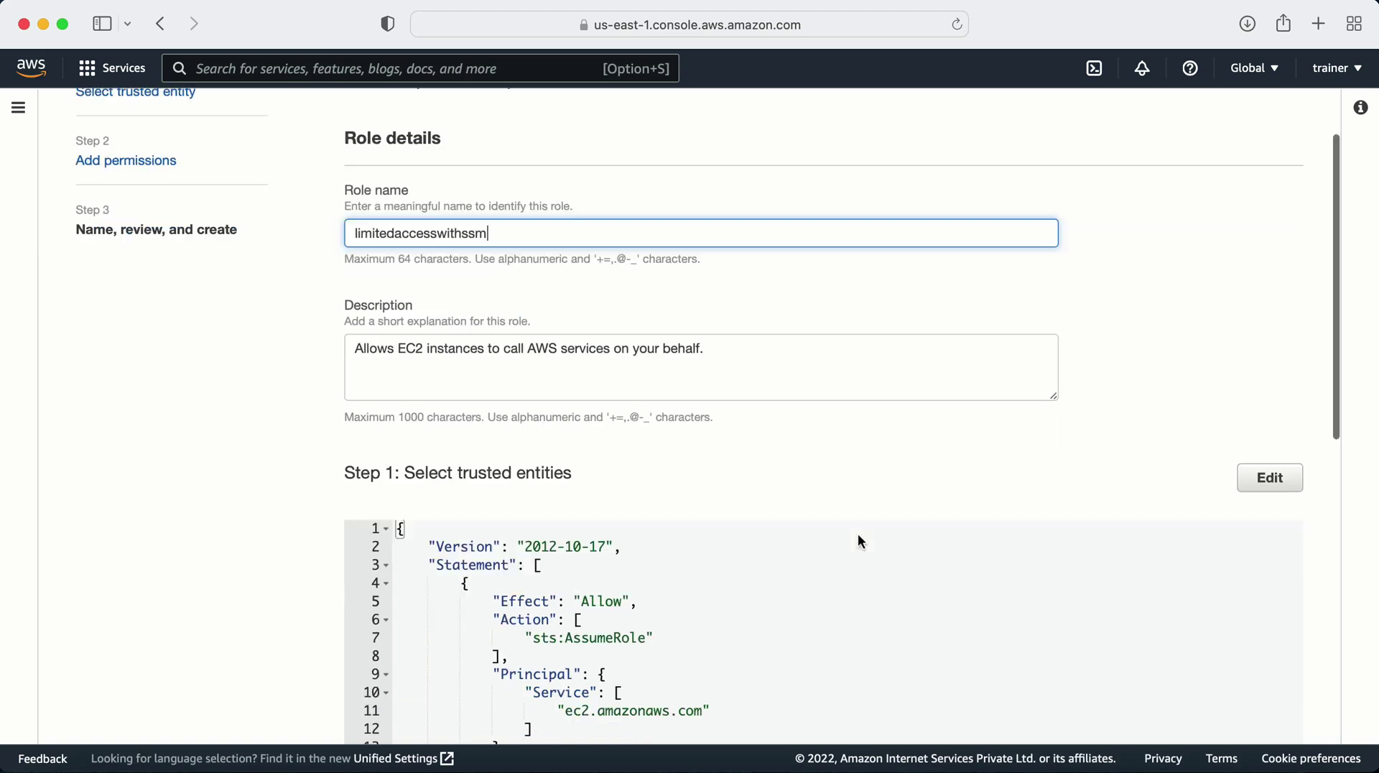
{"action": "left_click", "coordinate": [1250, 726]}
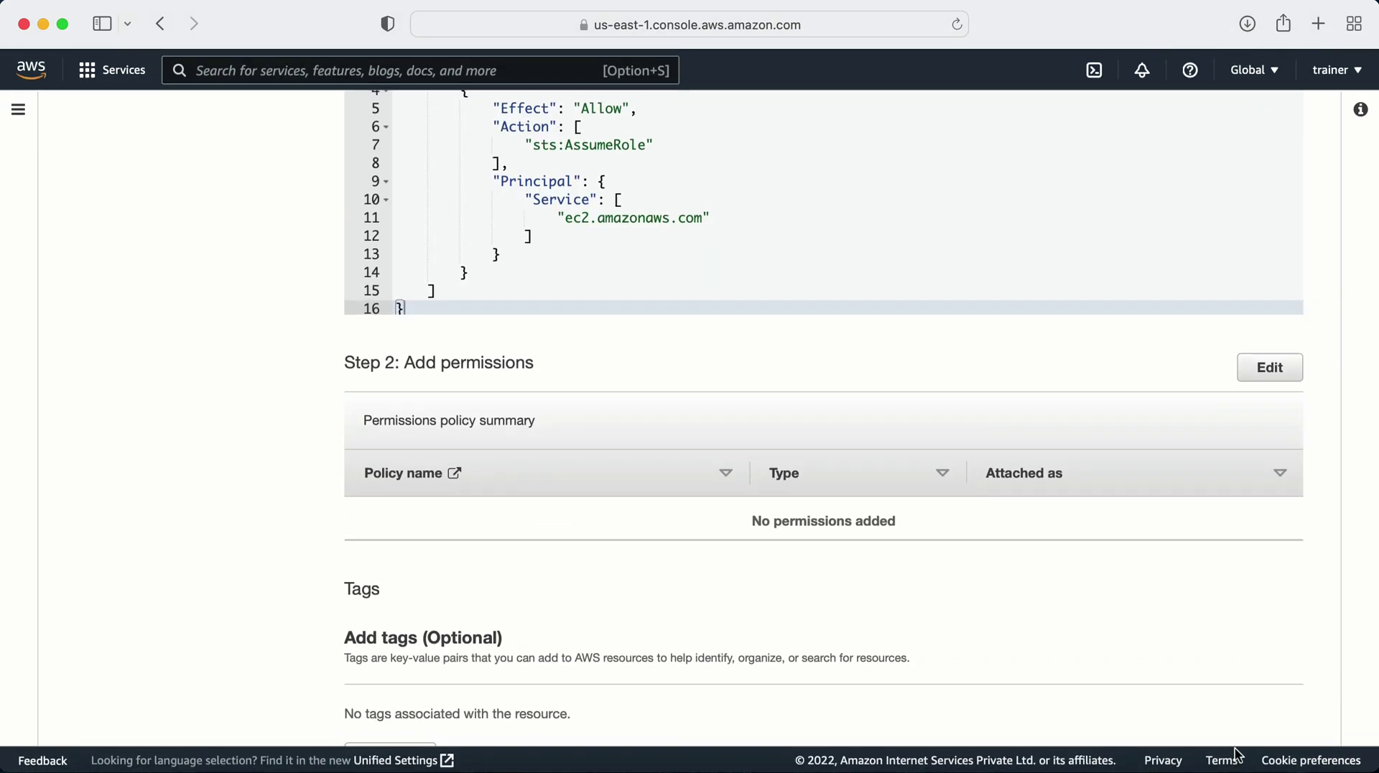
{"action": "scroll", "coordinate": [976, 520], "scroll_direction": "up", "scroll_amount": 15}
{"action": "scroll", "coordinate": [914, 476], "scroll_direction": "down", "scroll_amount": 15}
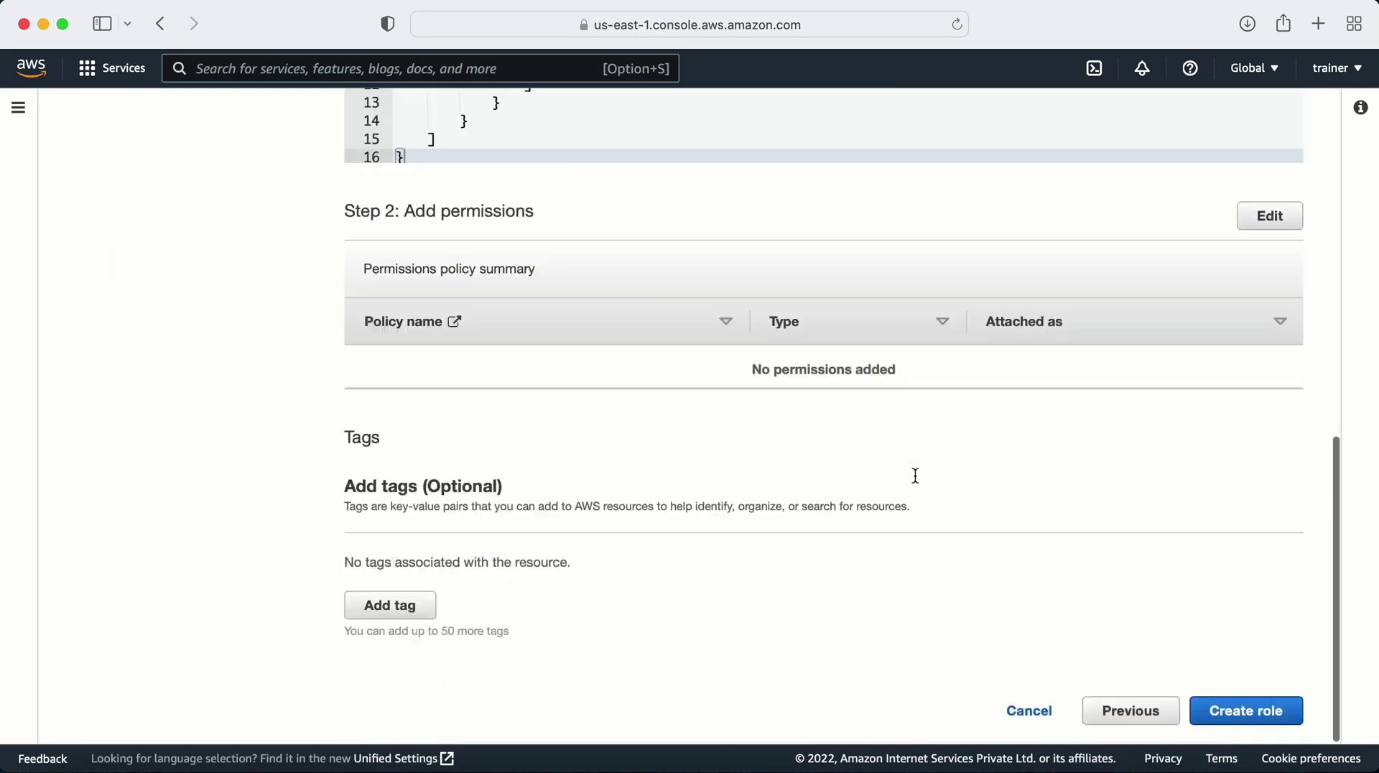
{"action": "left_click", "coordinate": [1264, 713]}
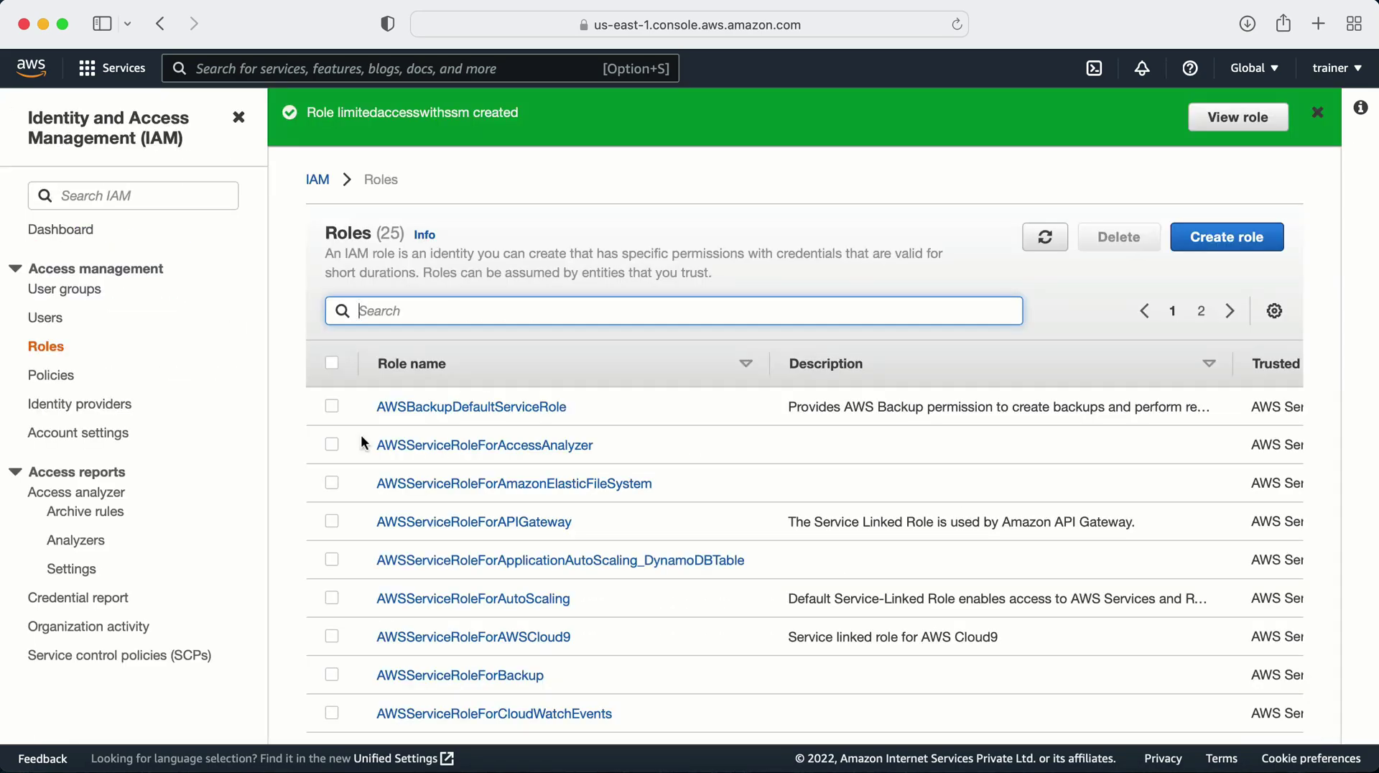
Find the EC2 service and open it in a new browser tab.
{"action": "left_click", "coordinate": [222, 66]}
{"action": "type", "text": "ec2"}
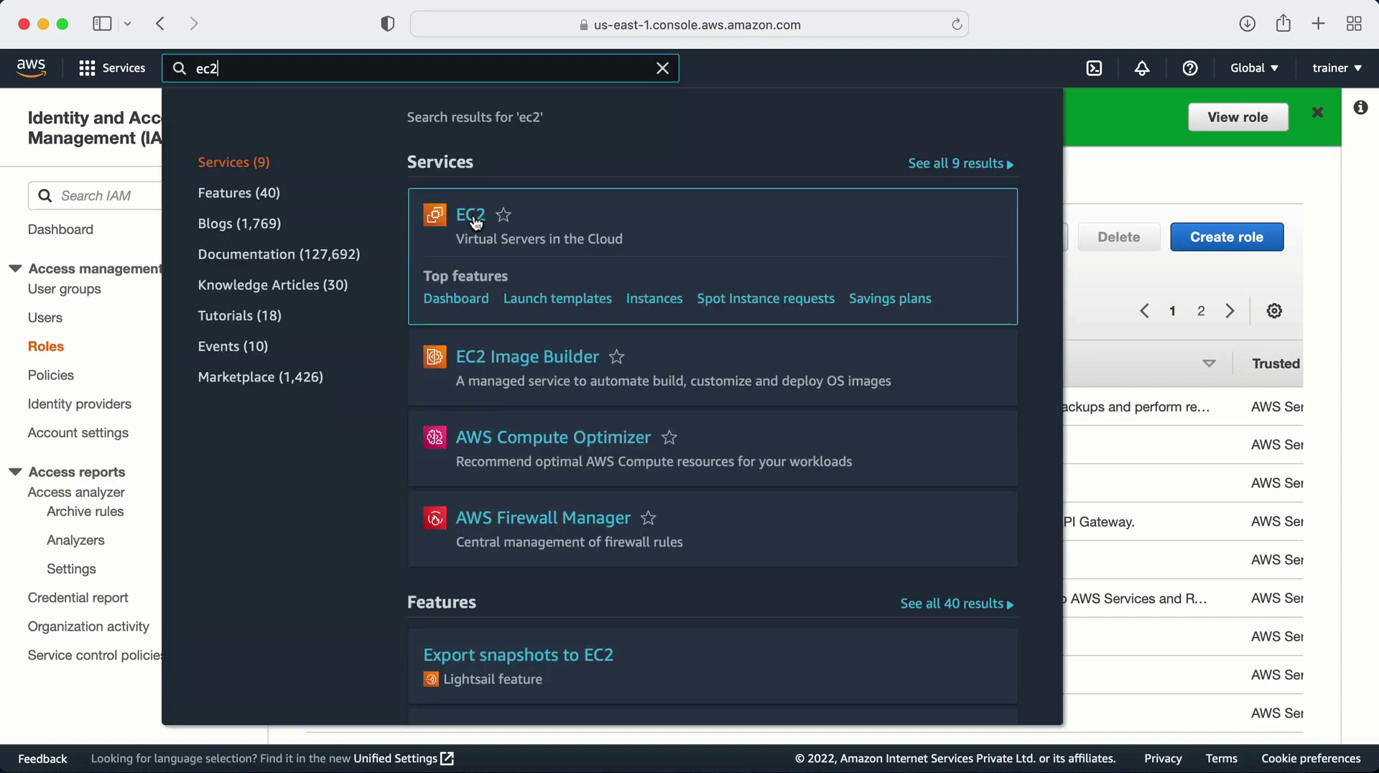
{"action": "right_click", "coordinate": [476, 214]}
{"action": "left_click", "coordinate": [519, 227]}
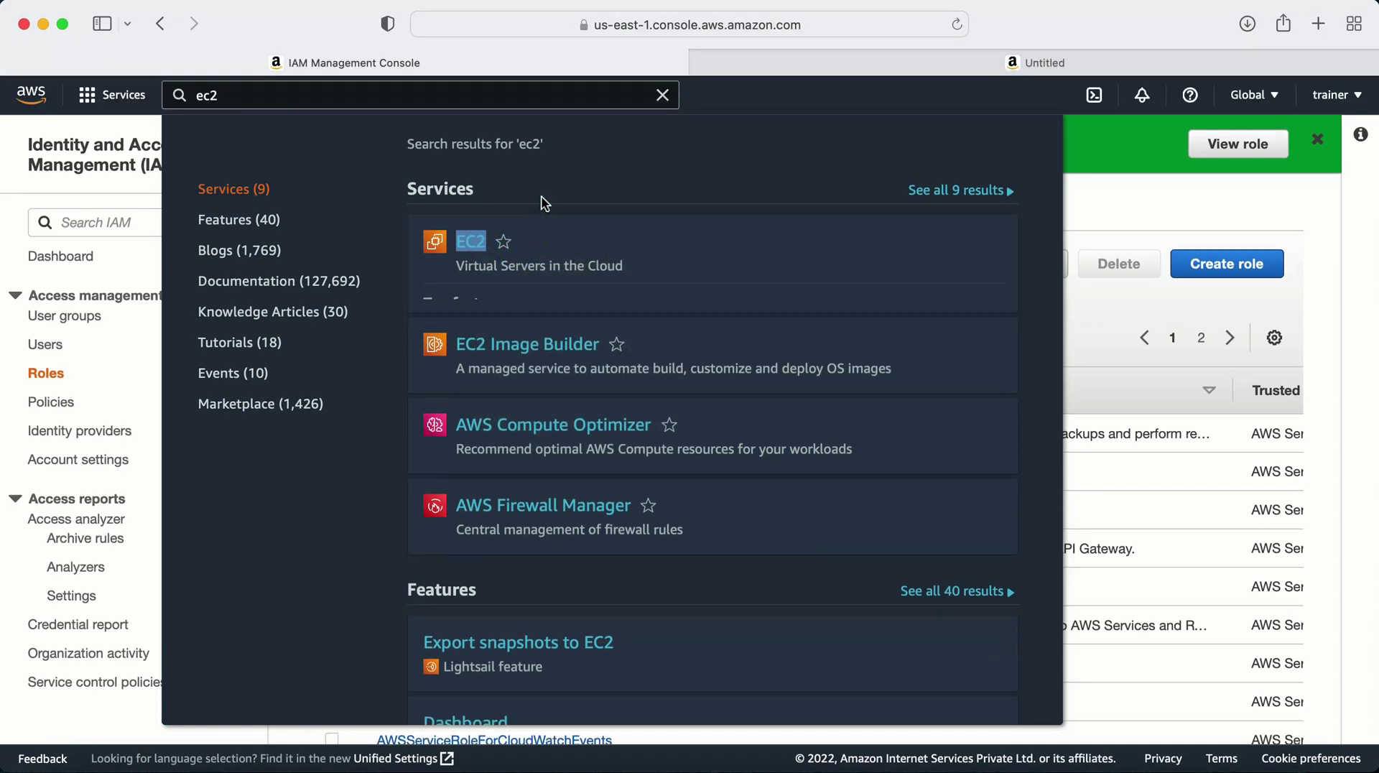
{"action": "left_click", "coordinate": [774, 62]}
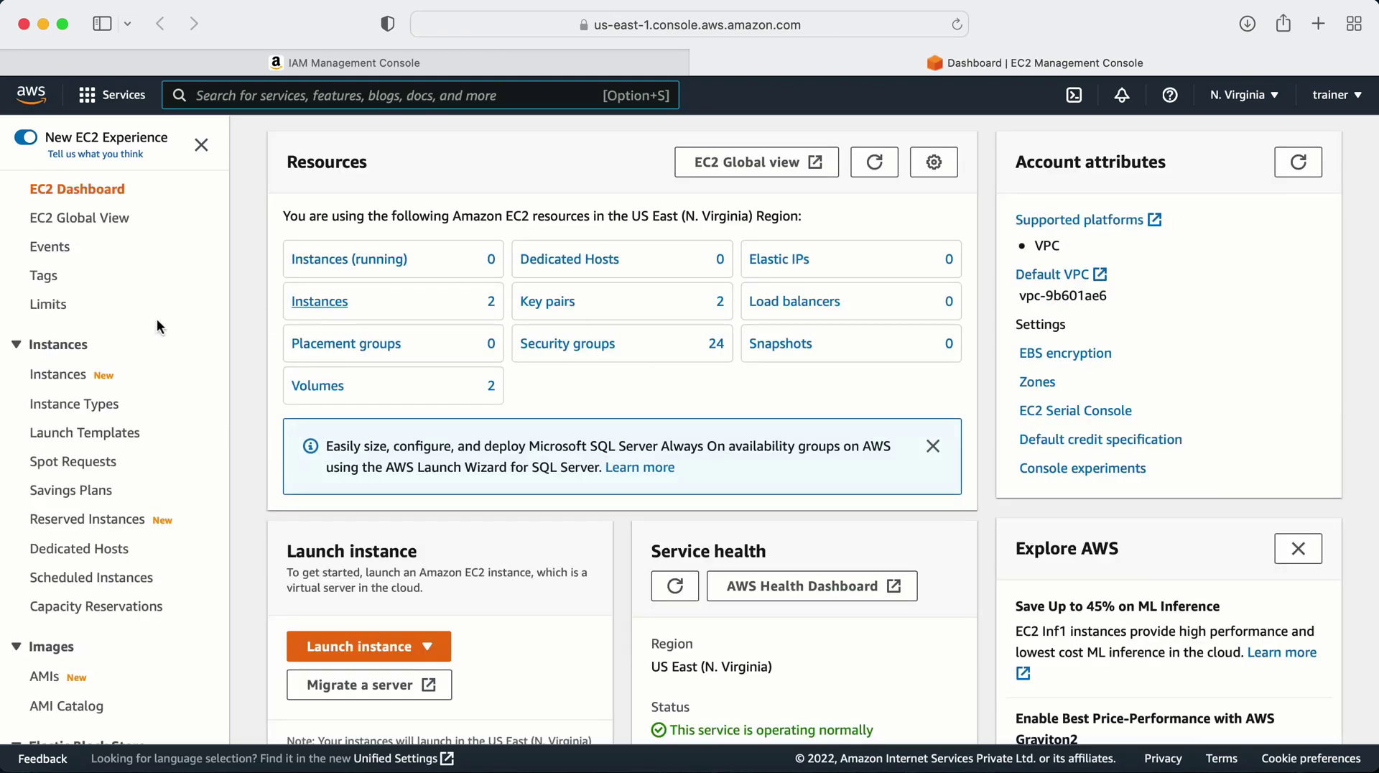
Start launching a new instance from the Instances list and opt out to the old launch experience.
{"action": "left_click", "coordinate": [51, 373]}
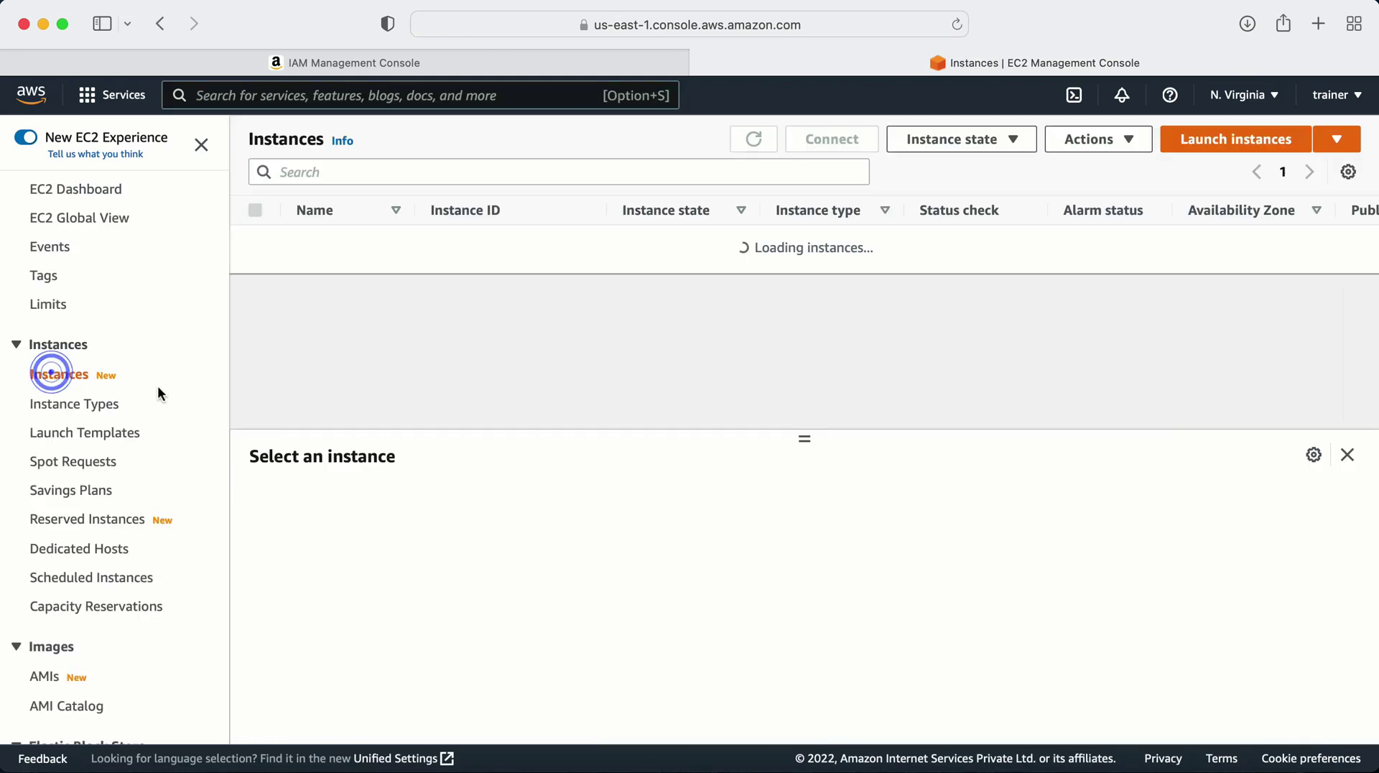
{"action": "left_click", "coordinate": [1216, 146]}
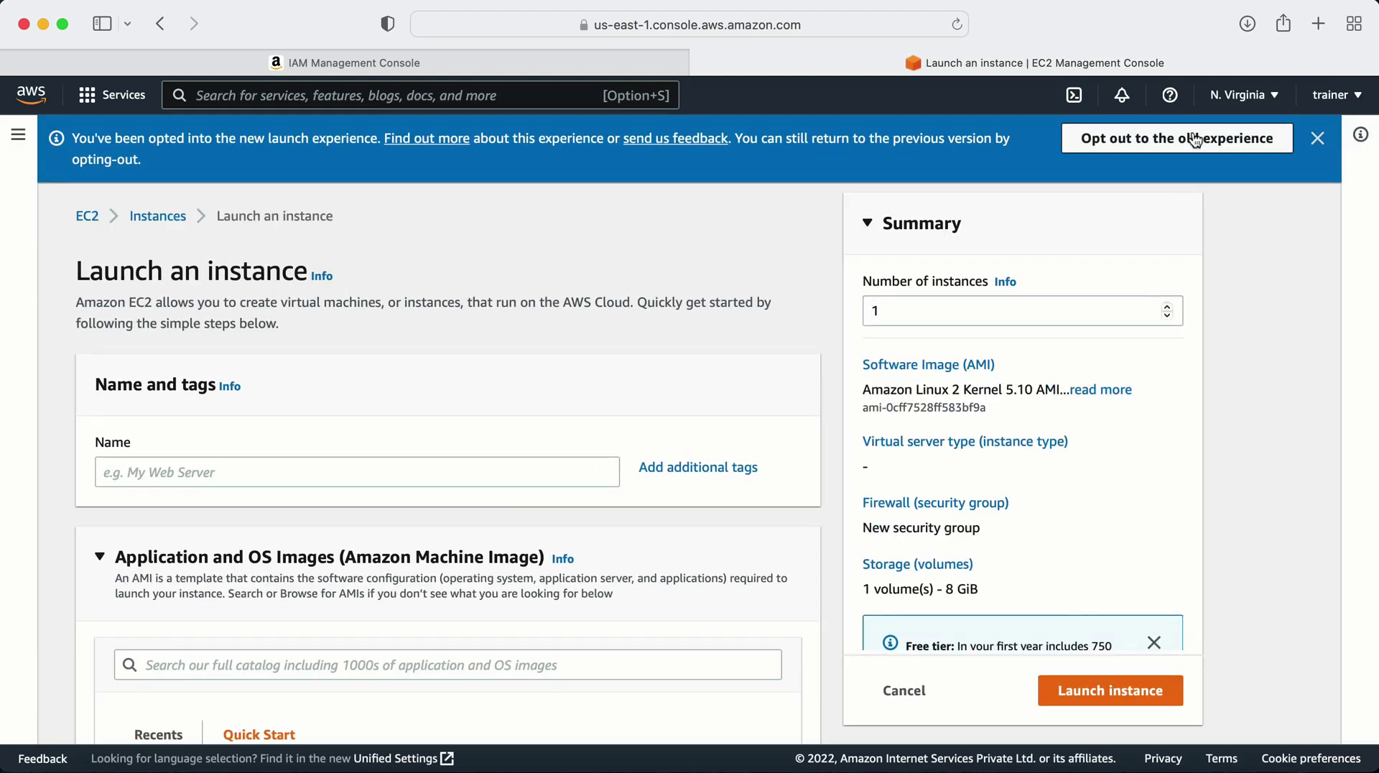
{"action": "left_click", "coordinate": [1194, 139]}
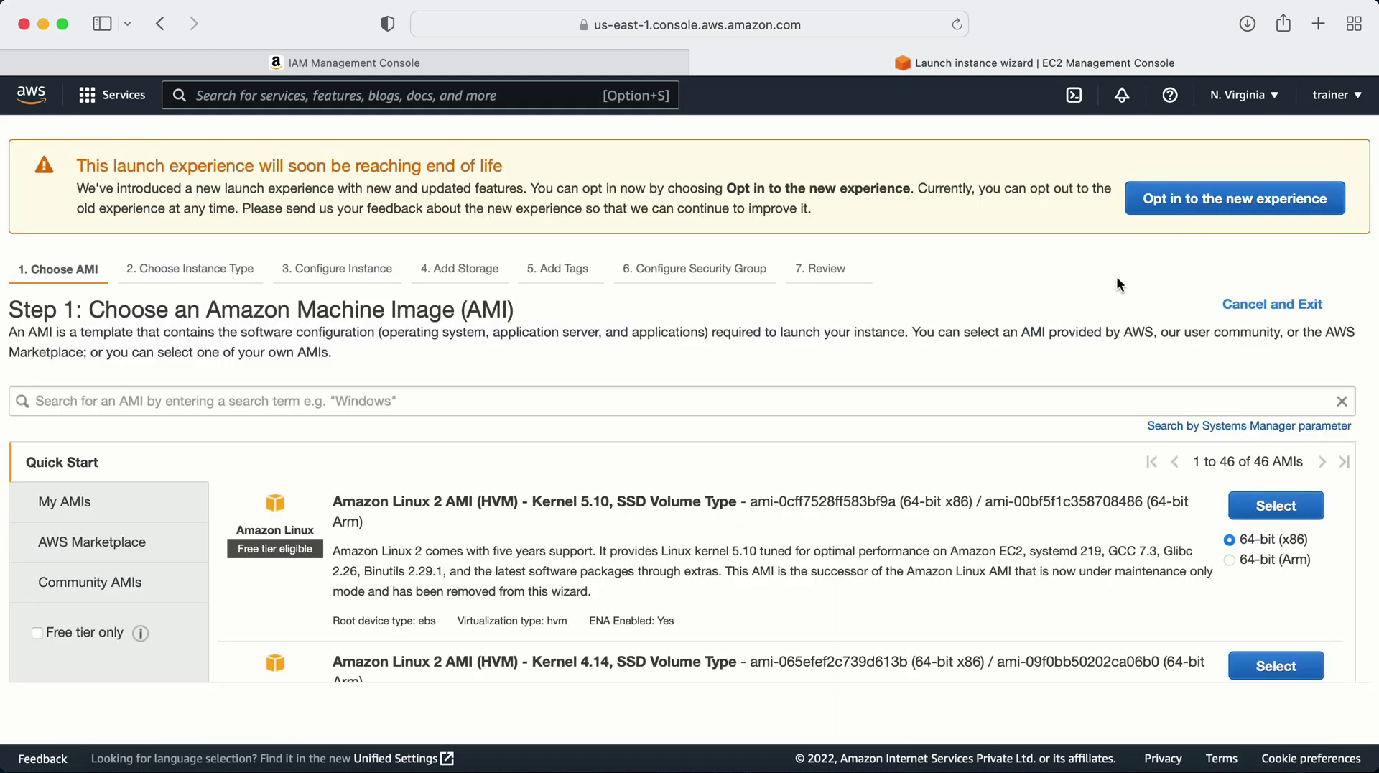
Choose the Amazon Linux 2 AMI (HVM) - Kernel 5.10, 64-bit (x86), and continue with the t2.micro instance type.
{"action": "scroll", "coordinate": [793, 330], "scroll_direction": "down", "scroll_amount": 3}
{"action": "scroll", "coordinate": [748, 447], "scroll_direction": "up", "scroll_amount": 3}
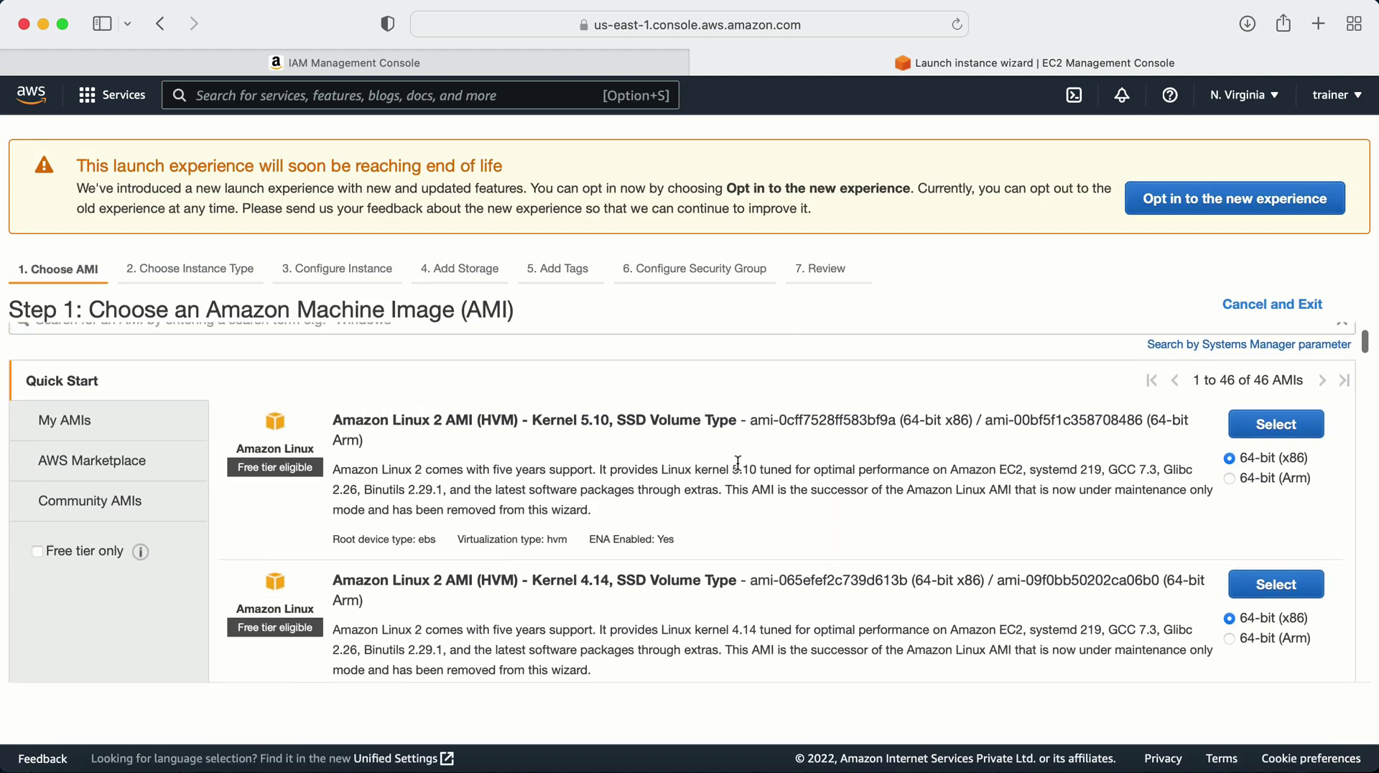
{"action": "left_click", "coordinate": [1281, 491]}
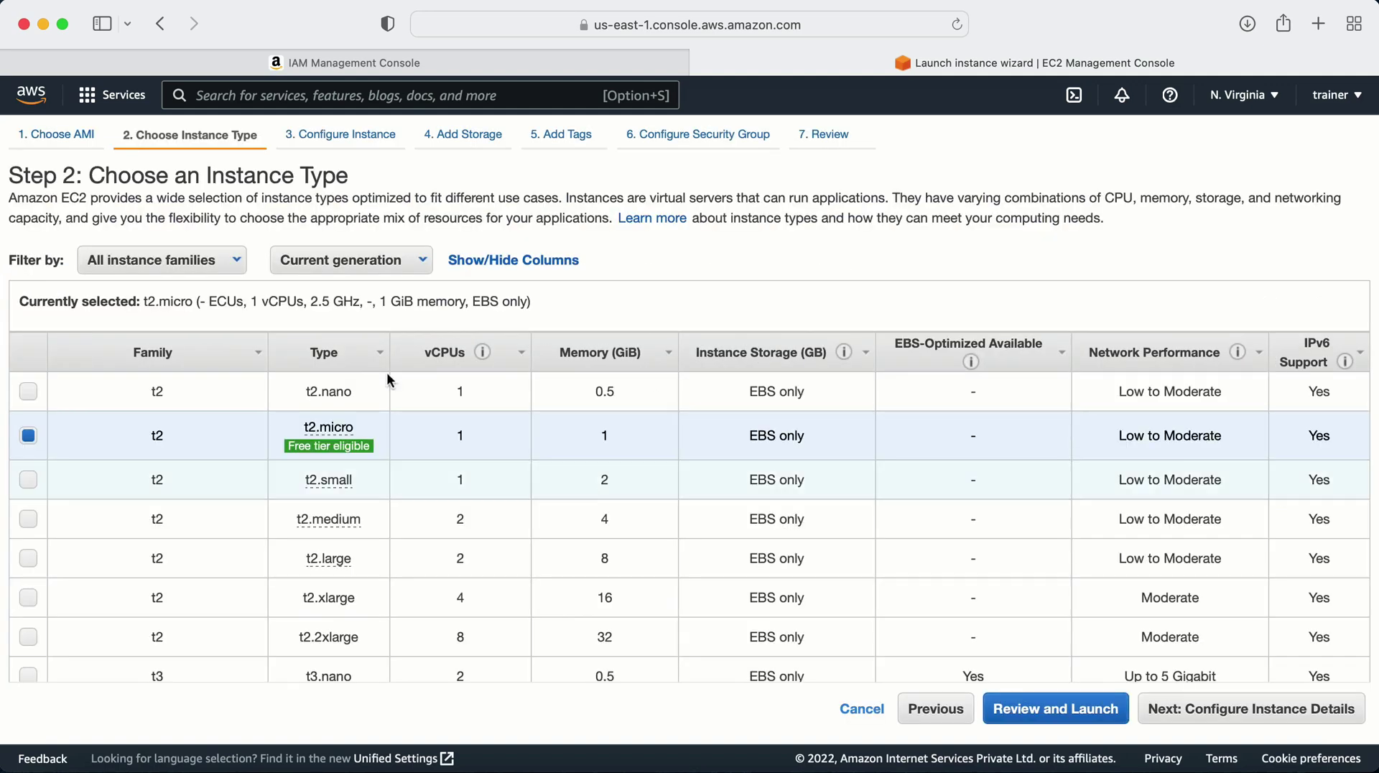
{"action": "left_click", "coordinate": [1175, 711]}
Assign the IAM role limitedaccesswithssm in the instance details and proceed to the storage settings.
{"action": "scroll", "coordinate": [461, 396], "scroll_direction": "down", "scroll_amount": 5}
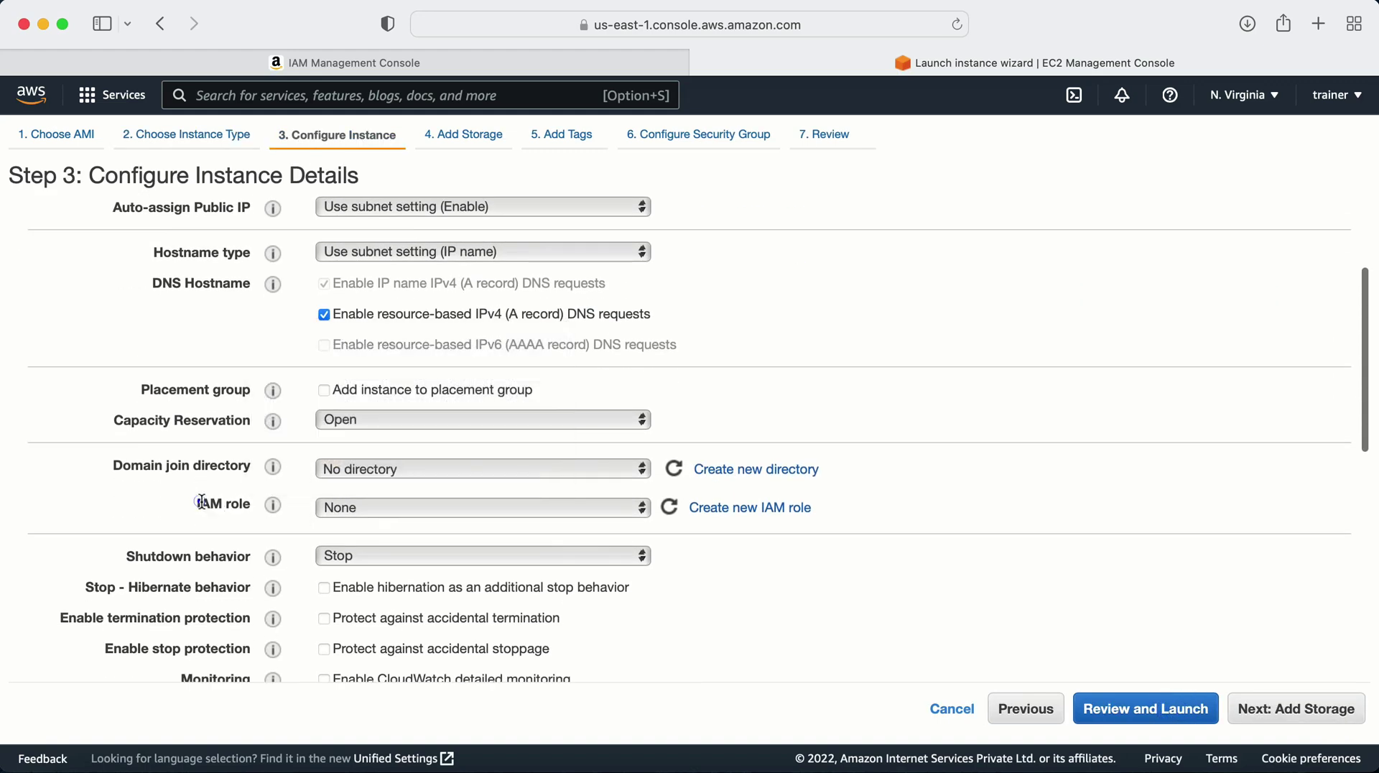
{"action": "left_click_drag", "start_coordinate": [199, 502], "coordinate": [244, 499]}
{"action": "left_click", "coordinate": [437, 508]}
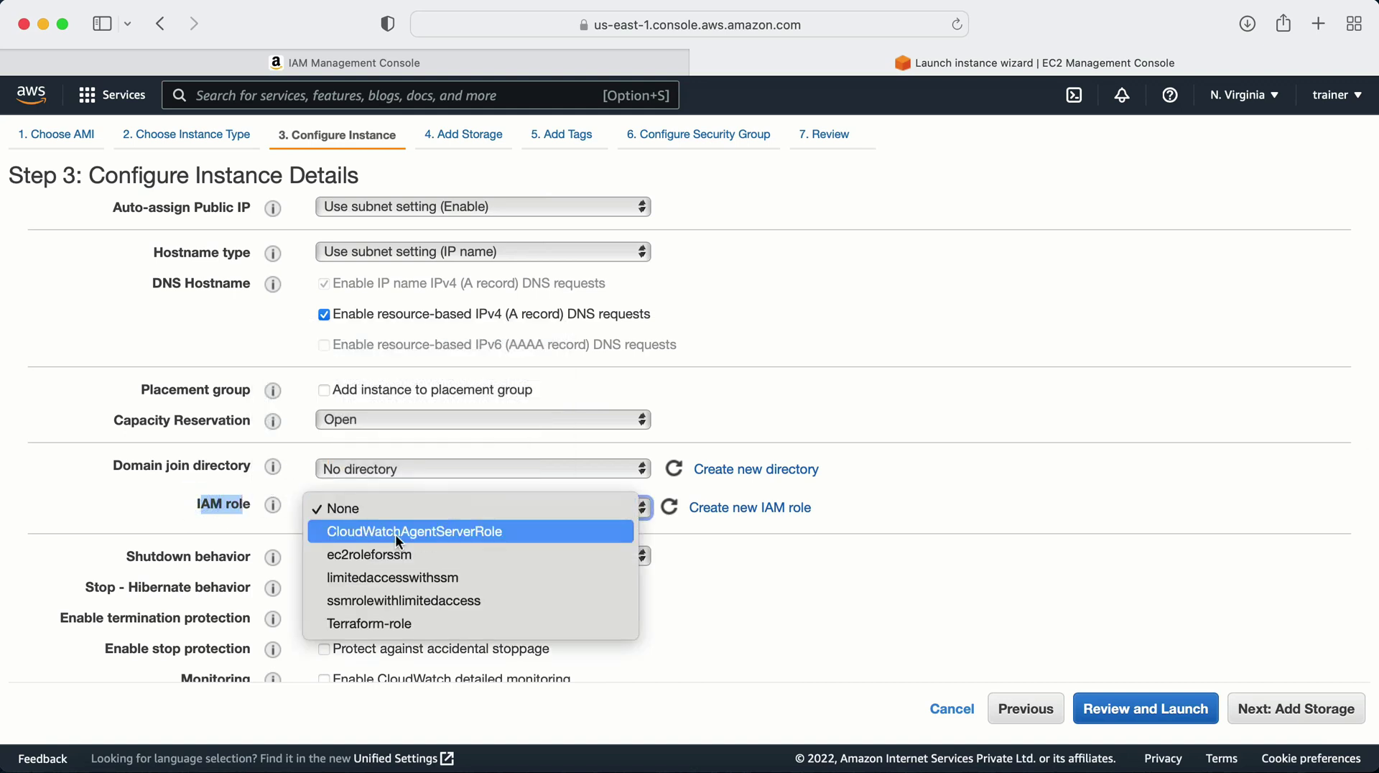
{"action": "left_click", "coordinate": [377, 578]}
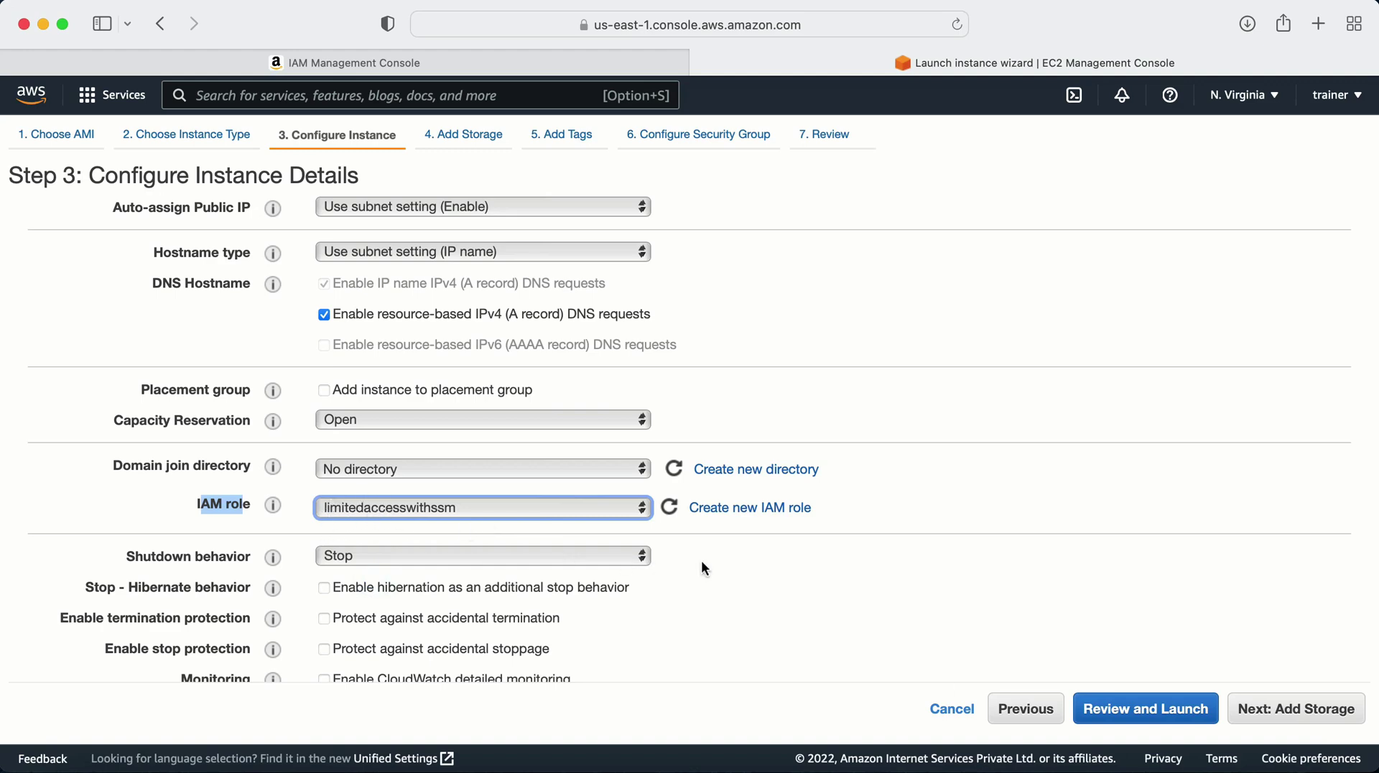
{"action": "left_click", "coordinate": [1341, 718]}
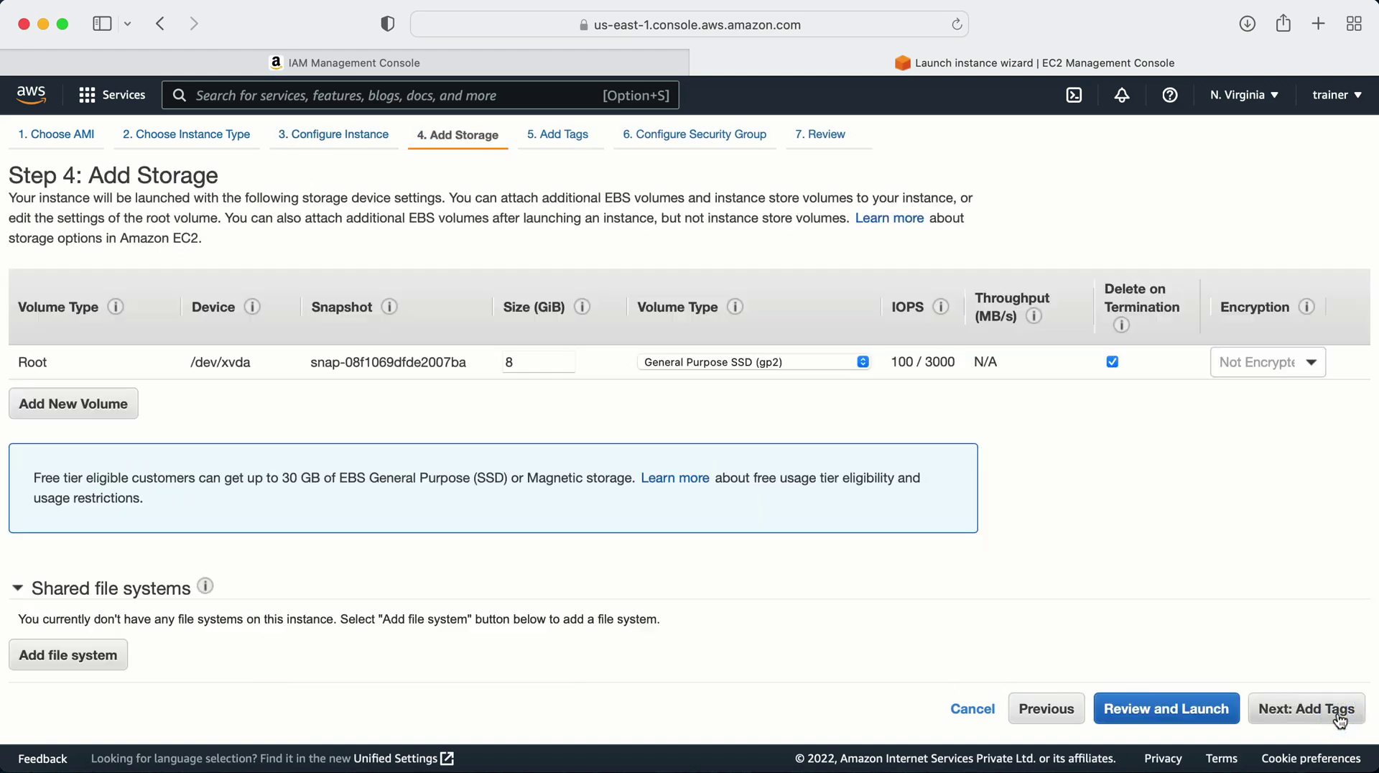
Keep the default storage and add a Name tag with the value demo-ssh to the instance.
{"action": "left_click", "coordinate": [1340, 719]}
{"action": "left_click", "coordinate": [712, 385]}
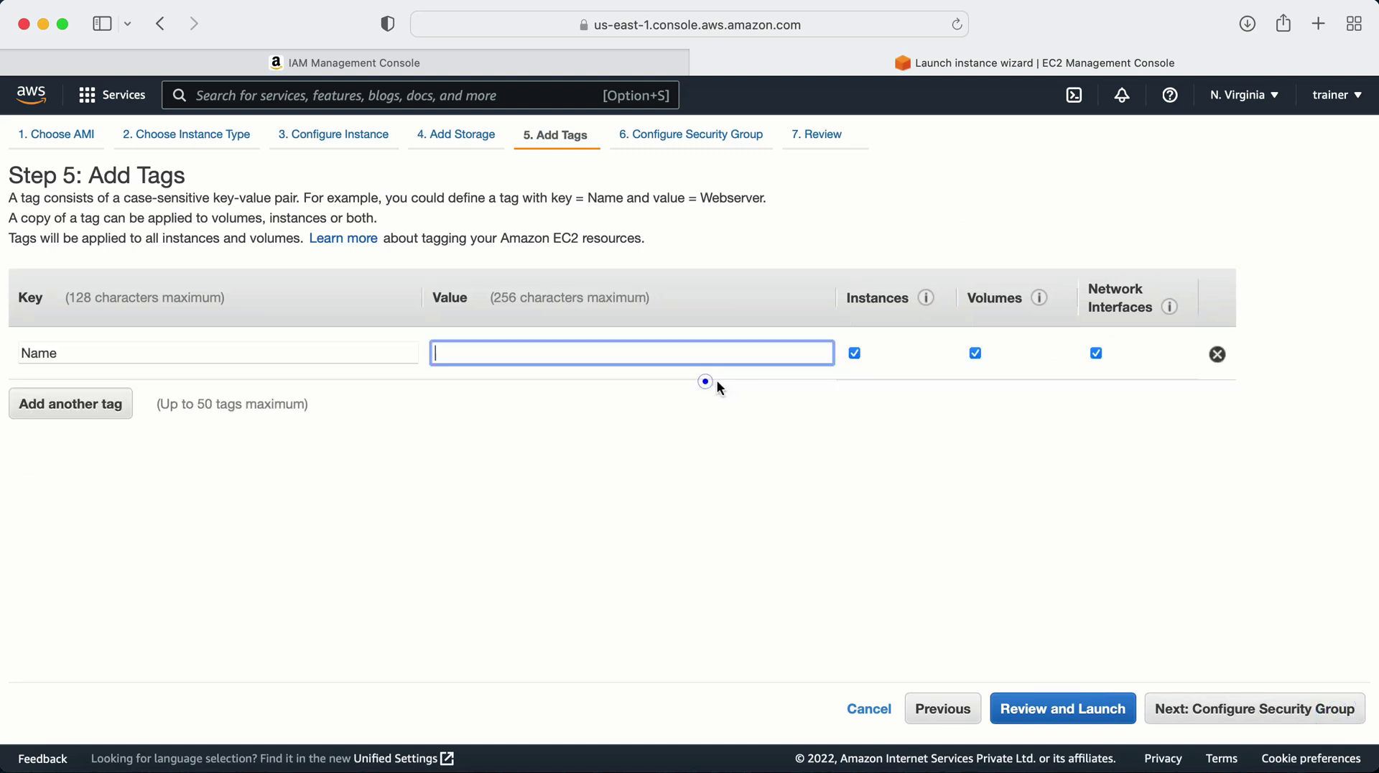
{"action": "type", "text": "demo-ssm"}
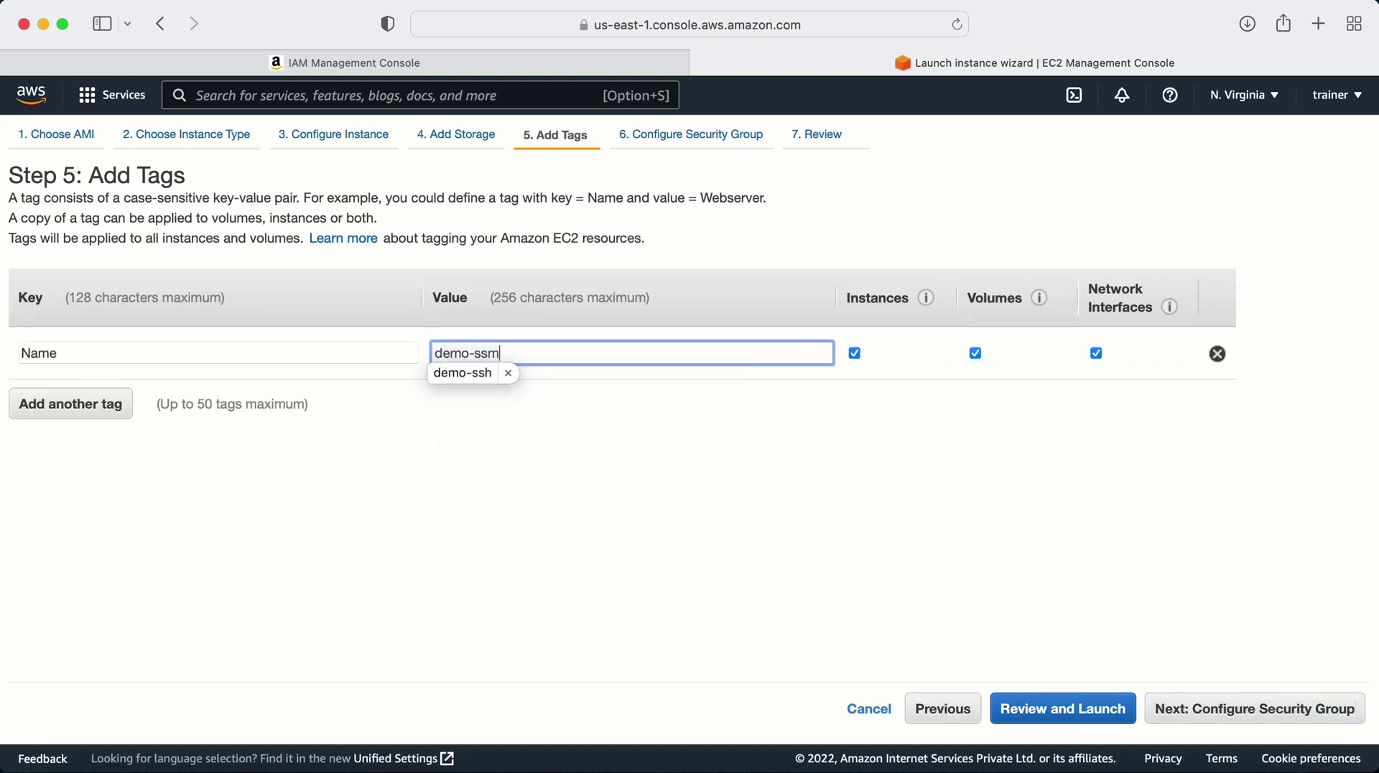
{"action": "left_click", "coordinate": [639, 442]}
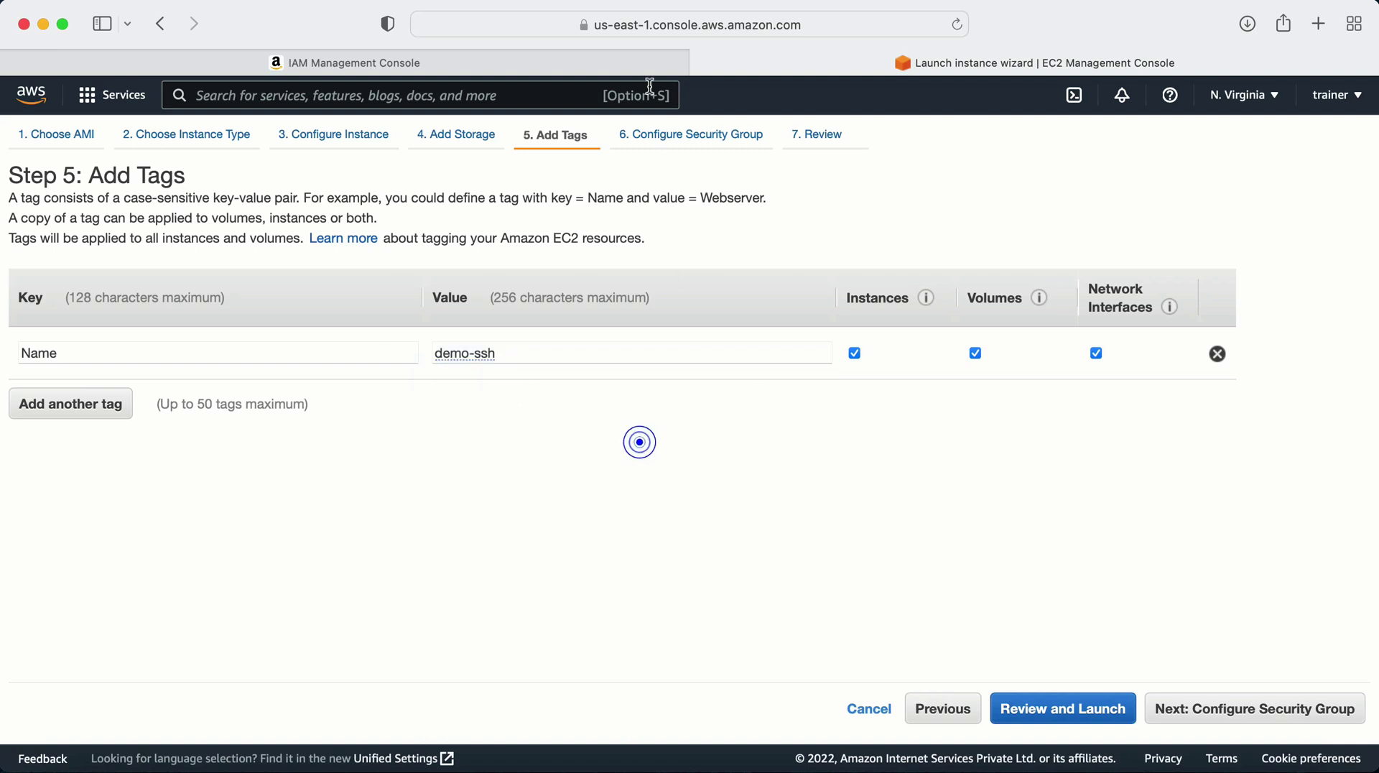
Keep the new launch-wizard-18 security group with its SSH rule, go to the review and start the launch.
{"action": "left_click", "coordinate": [689, 135]}
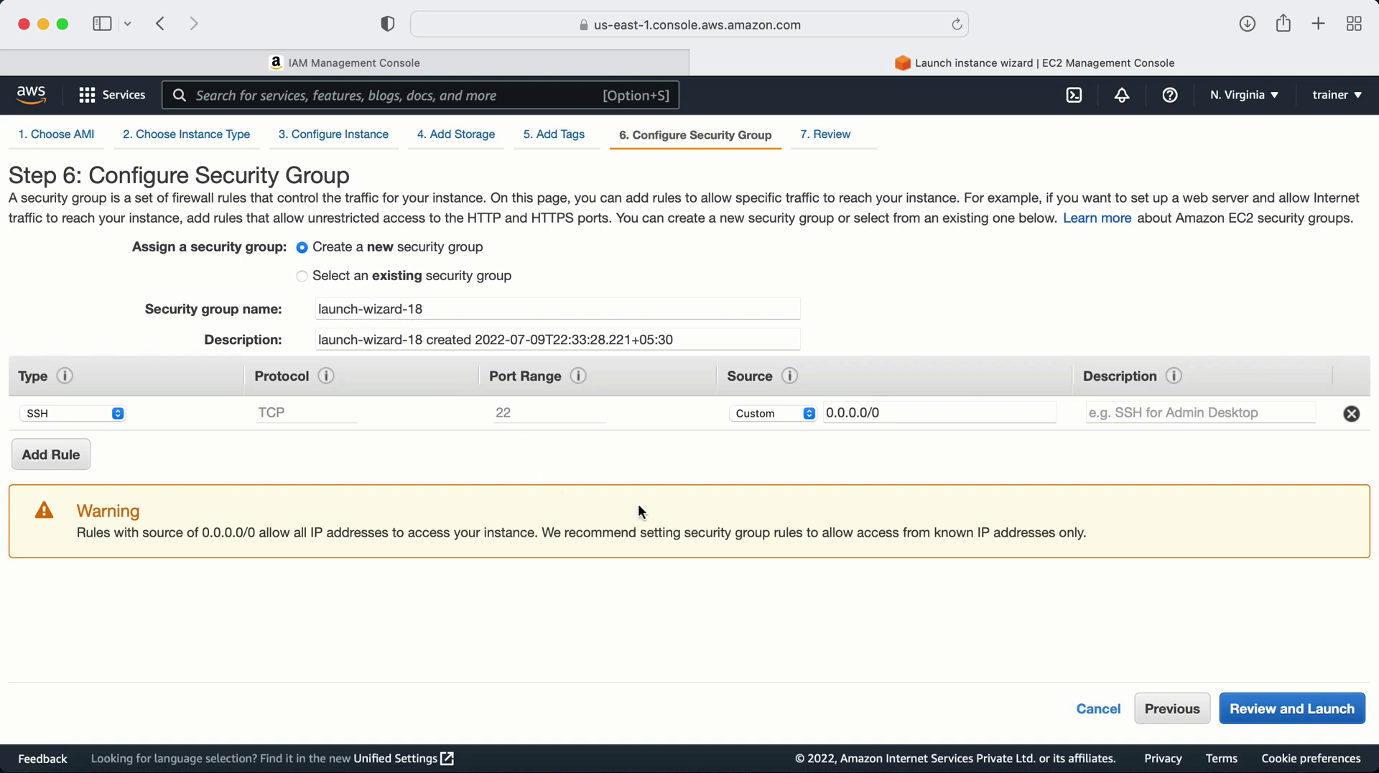
{"action": "left_click", "coordinate": [1274, 711]}
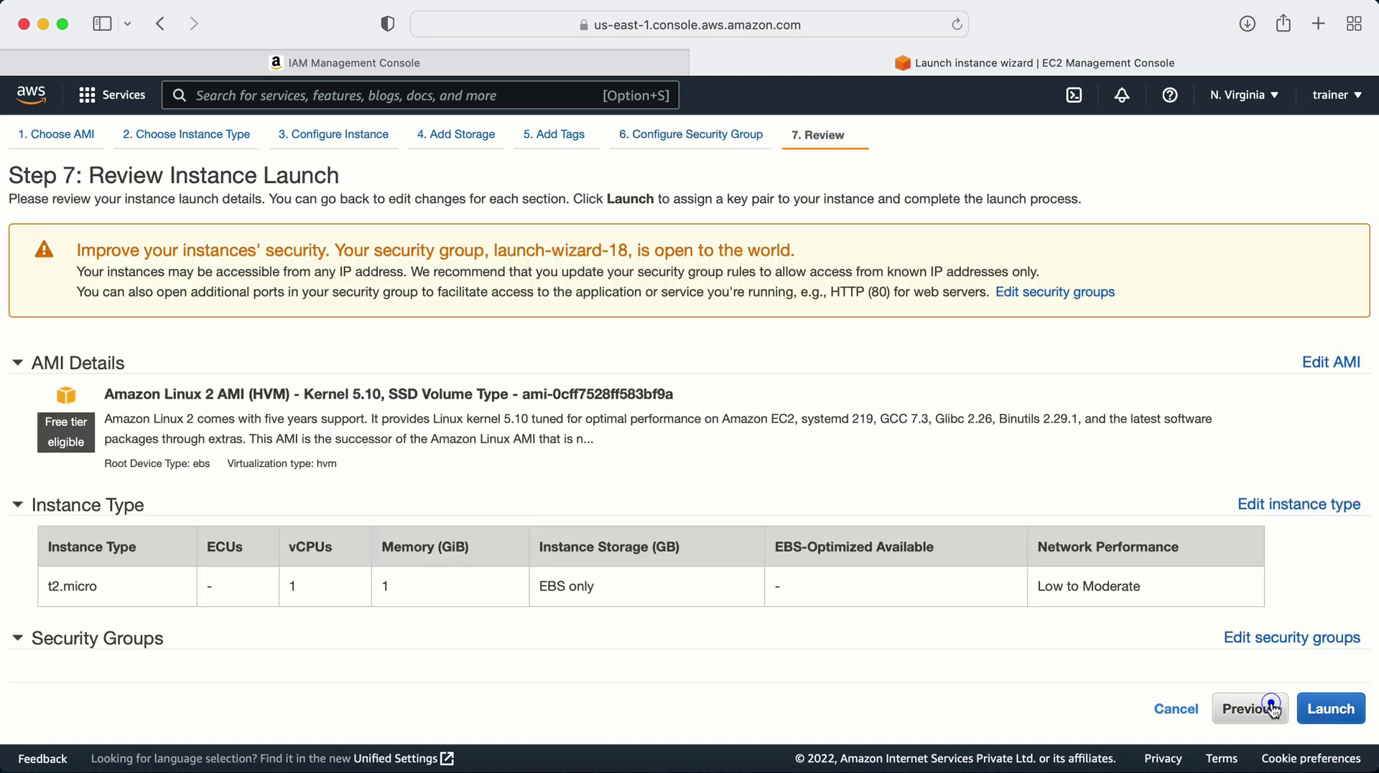
{"action": "left_click", "coordinate": [1345, 714]}
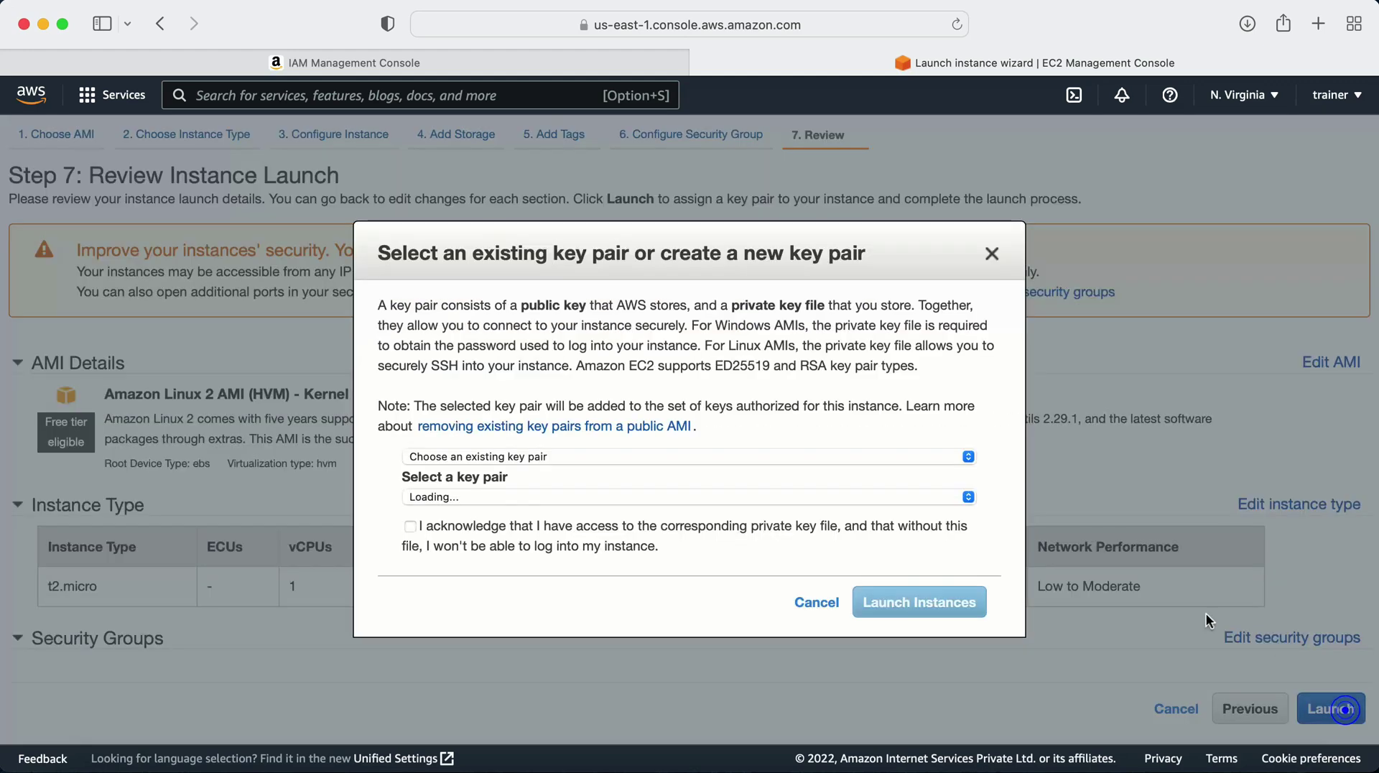
Create a new RSA key pair named ssmdemo and download its private key file.
{"action": "left_click", "coordinate": [505, 455]}
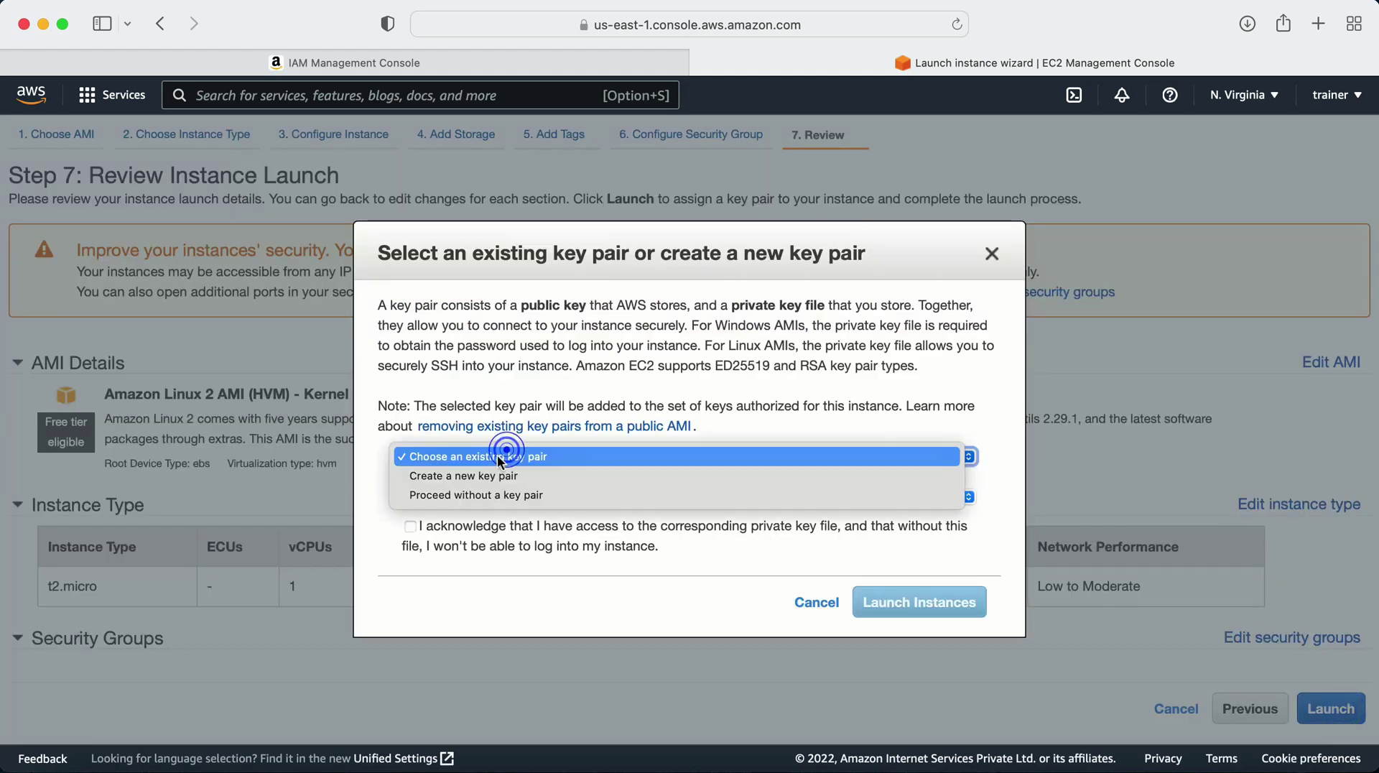
{"action": "left_click", "coordinate": [364, 467]}
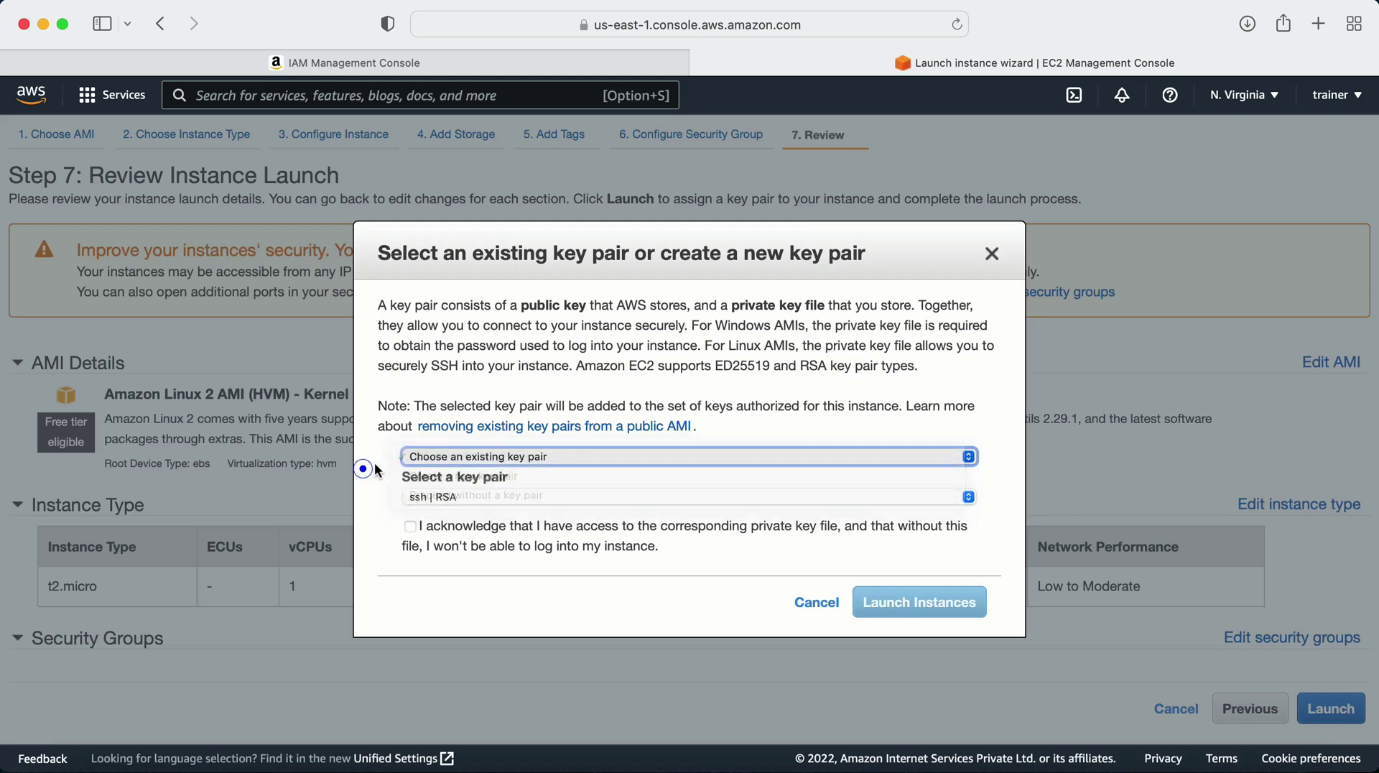
{"action": "left_click", "coordinate": [479, 456]}
{"action": "left_click", "coordinate": [462, 476]}
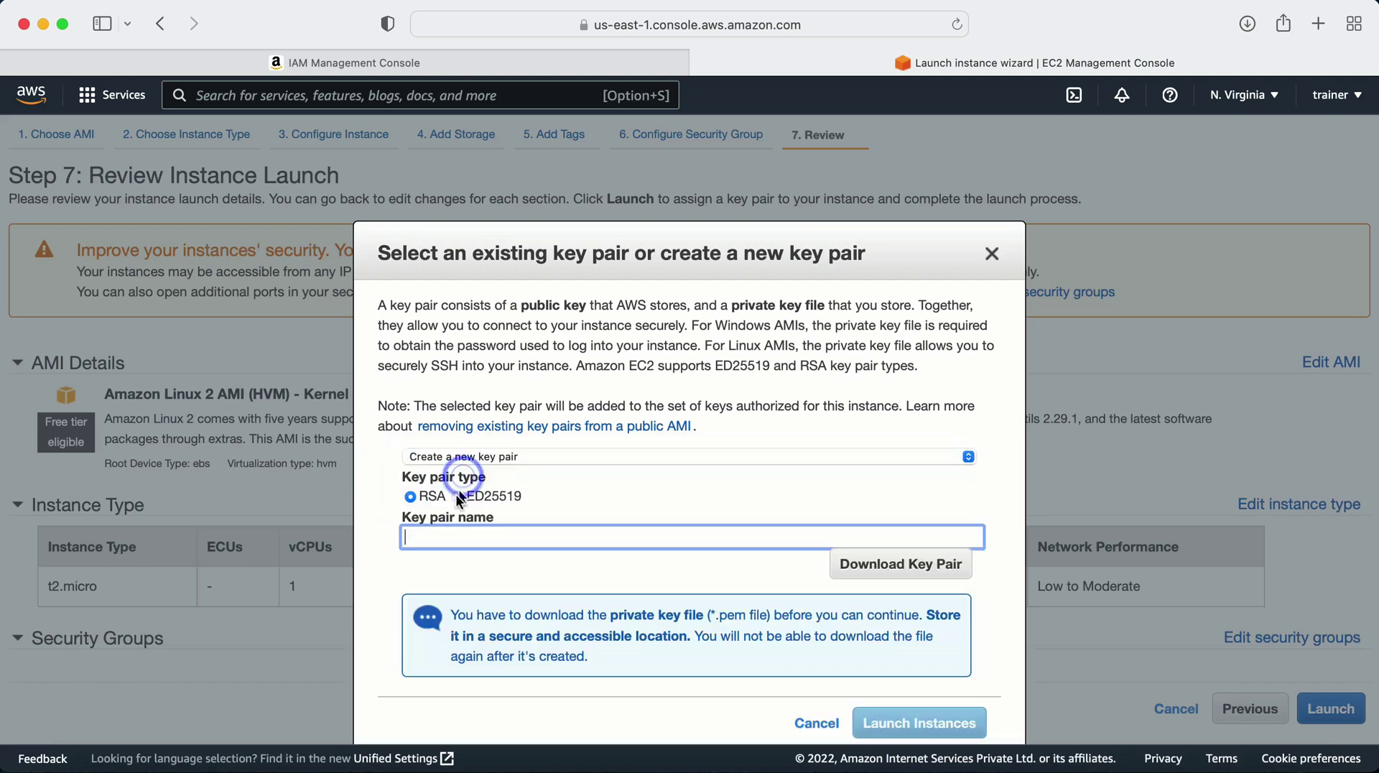
{"action": "left_click", "coordinate": [433, 530]}
{"action": "type", "text": "s"}
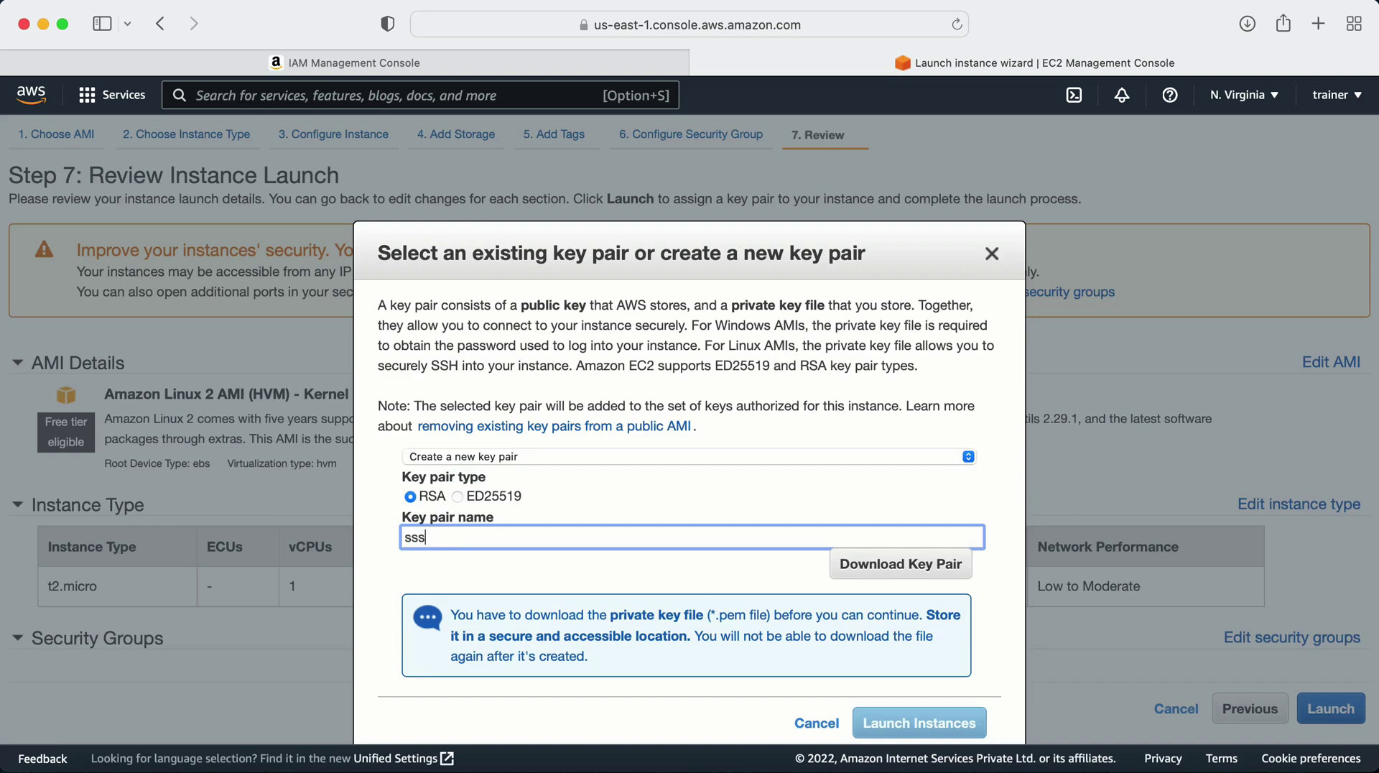
{"action": "type", "text": "ss"}
{"action": "key", "text": "BackSpace"}
{"action": "type", "text": "mdemo"}
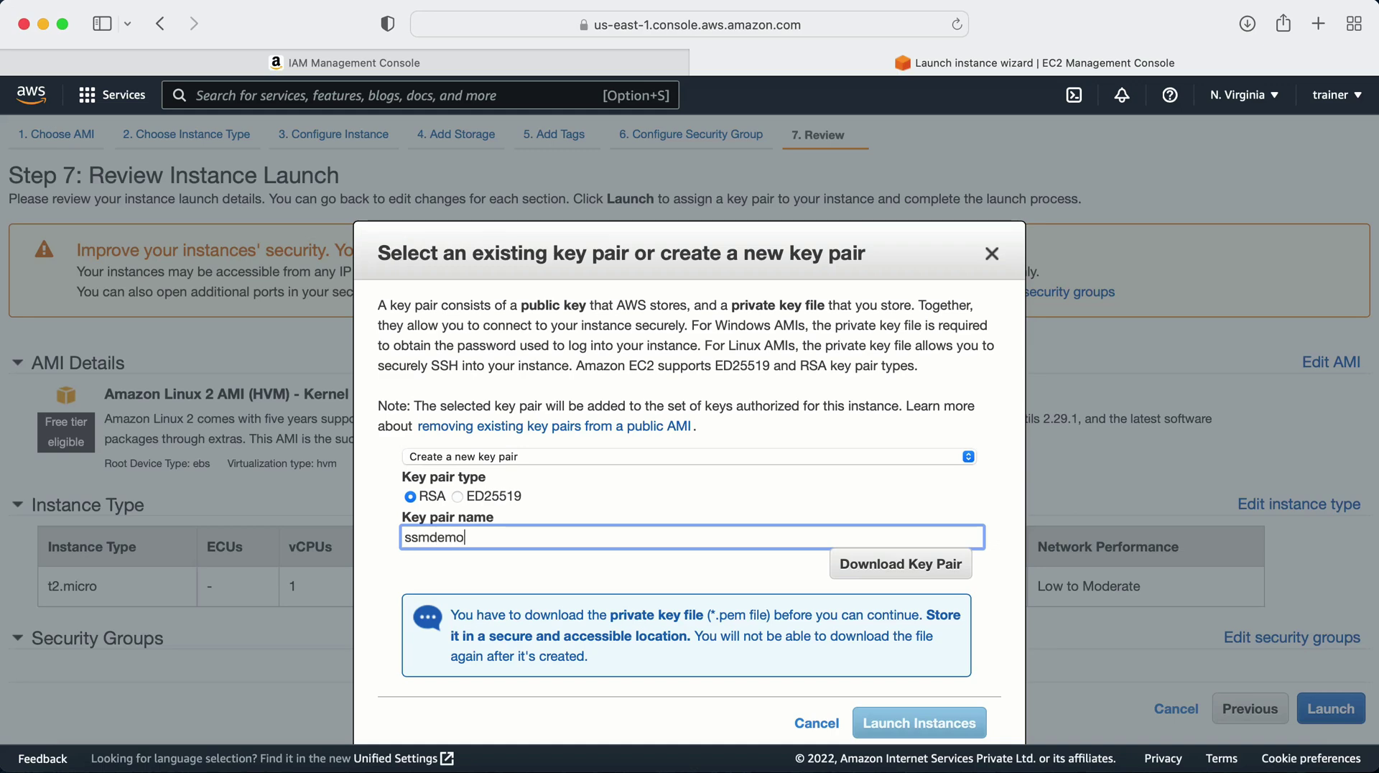
{"action": "left_click", "coordinate": [884, 563]}
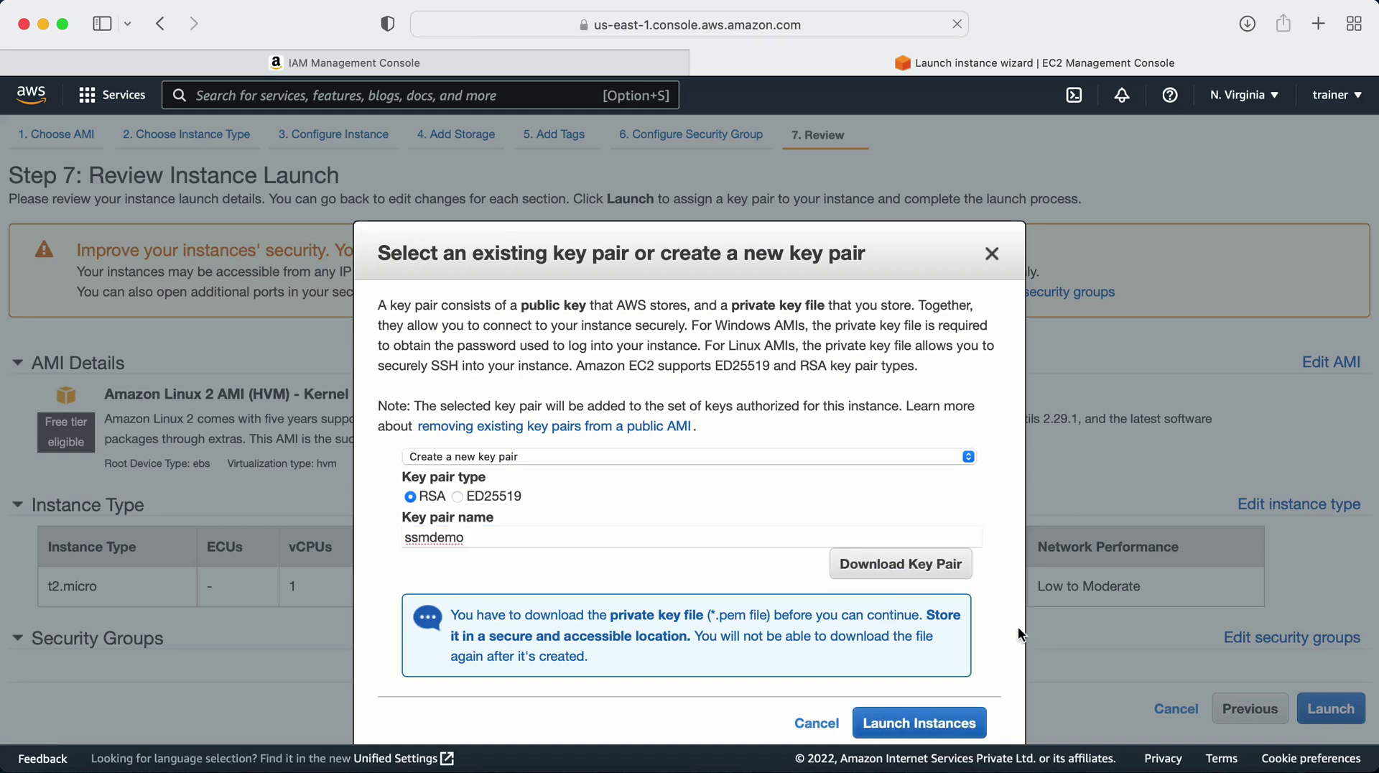
Launch the instance with the new key pair and open it in the Instances list.
{"action": "scroll", "coordinate": [1018, 626], "scroll_direction": "down", "scroll_amount": 1}
{"action": "left_click", "coordinate": [926, 708]}
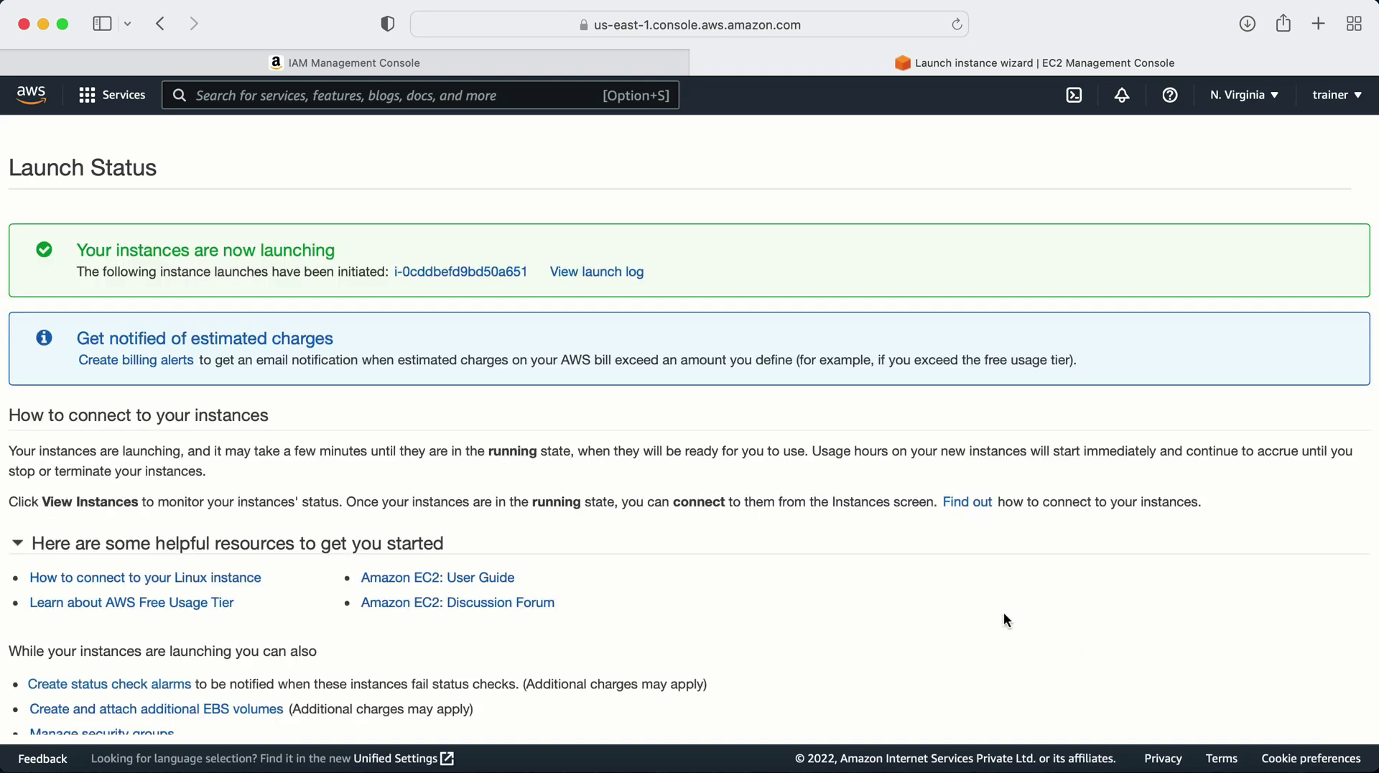
{"action": "left_click", "coordinate": [424, 271]}
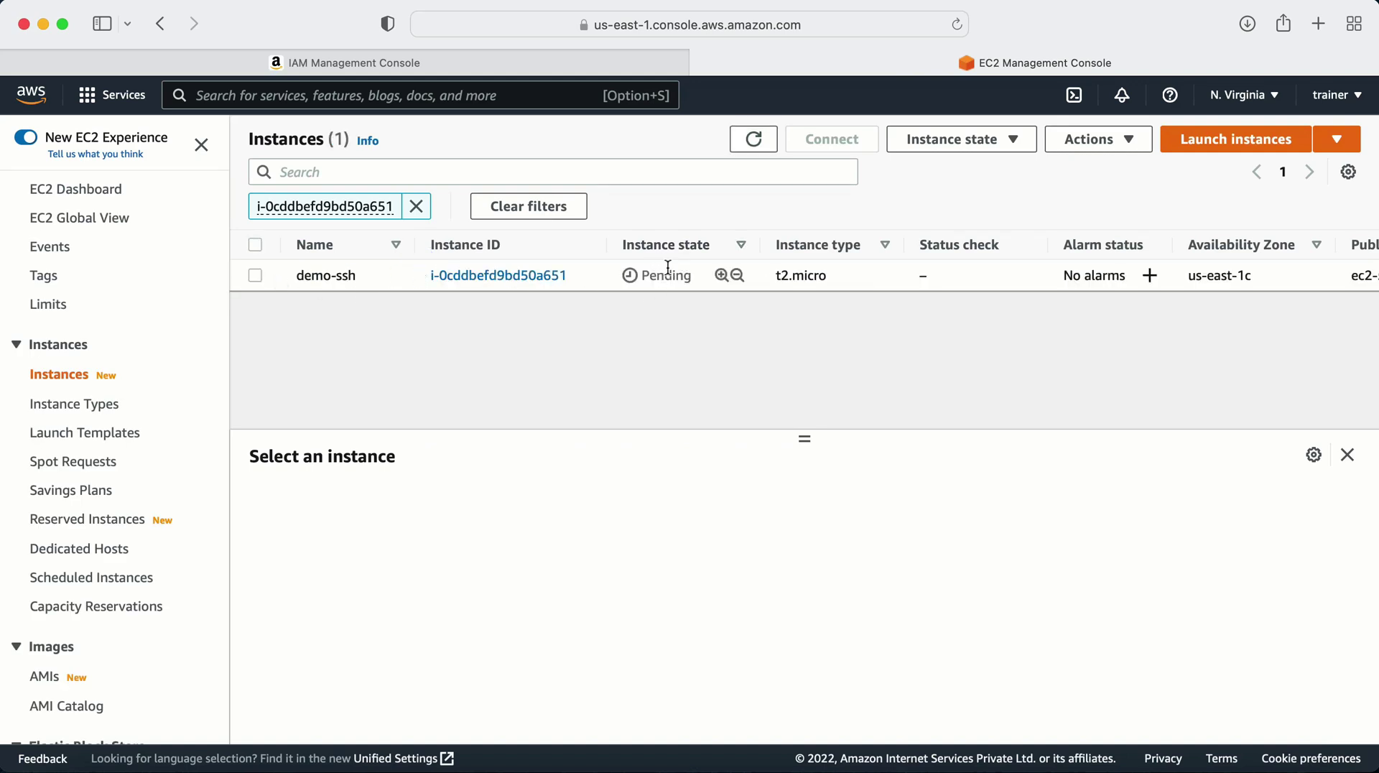
Refresh the Instances list repeatedly to check the state of the demo-ssh instance.
{"action": "left_click", "coordinate": [752, 144]}
{"action": "left_click", "coordinate": [752, 138]}
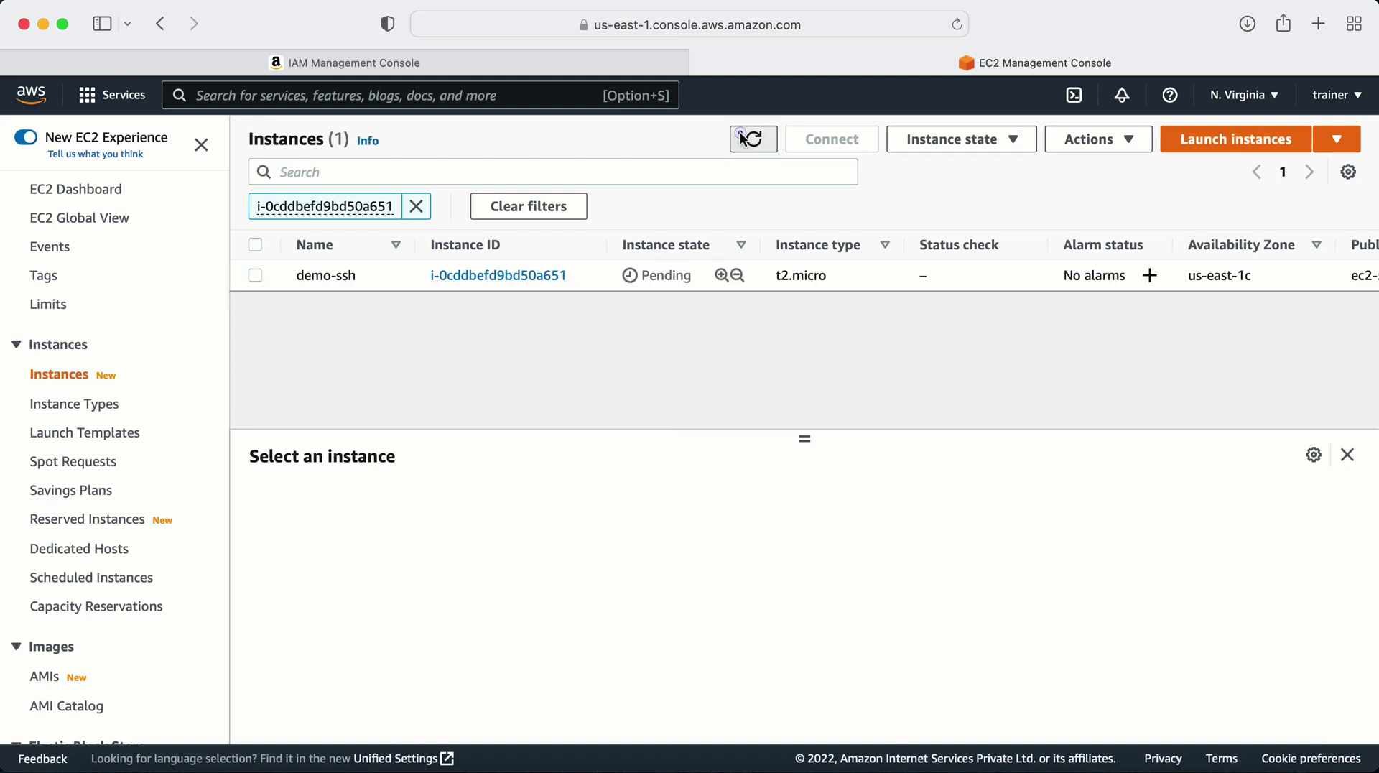
{"action": "left_click", "coordinate": [747, 138]}
{"action": "left_click", "coordinate": [743, 138]}
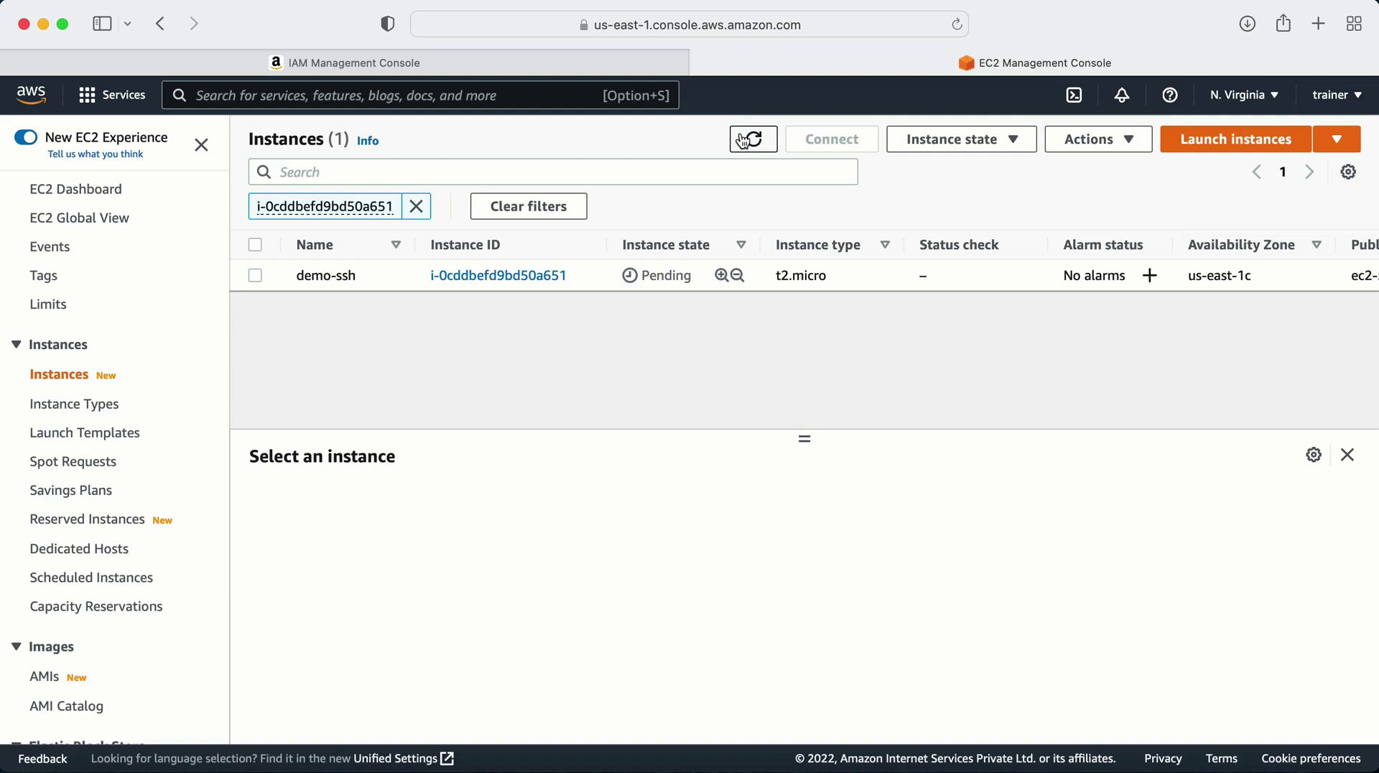
{"action": "left_click", "coordinate": [743, 138]}
Check the IAM role attached to the demo-ssh instance without updating it, and examine the instance's status check.
{"action": "left_click", "coordinate": [255, 276]}
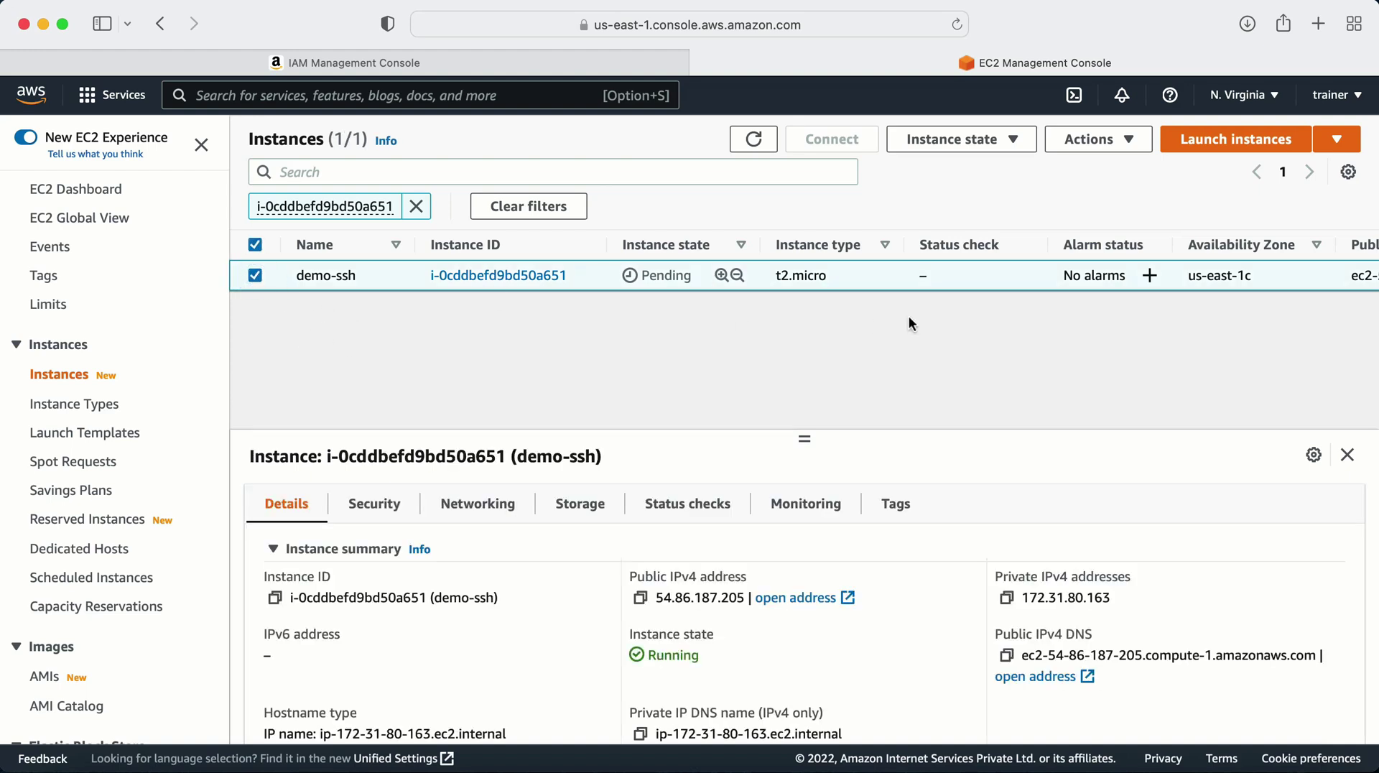
{"action": "left_click", "coordinate": [1085, 148]}
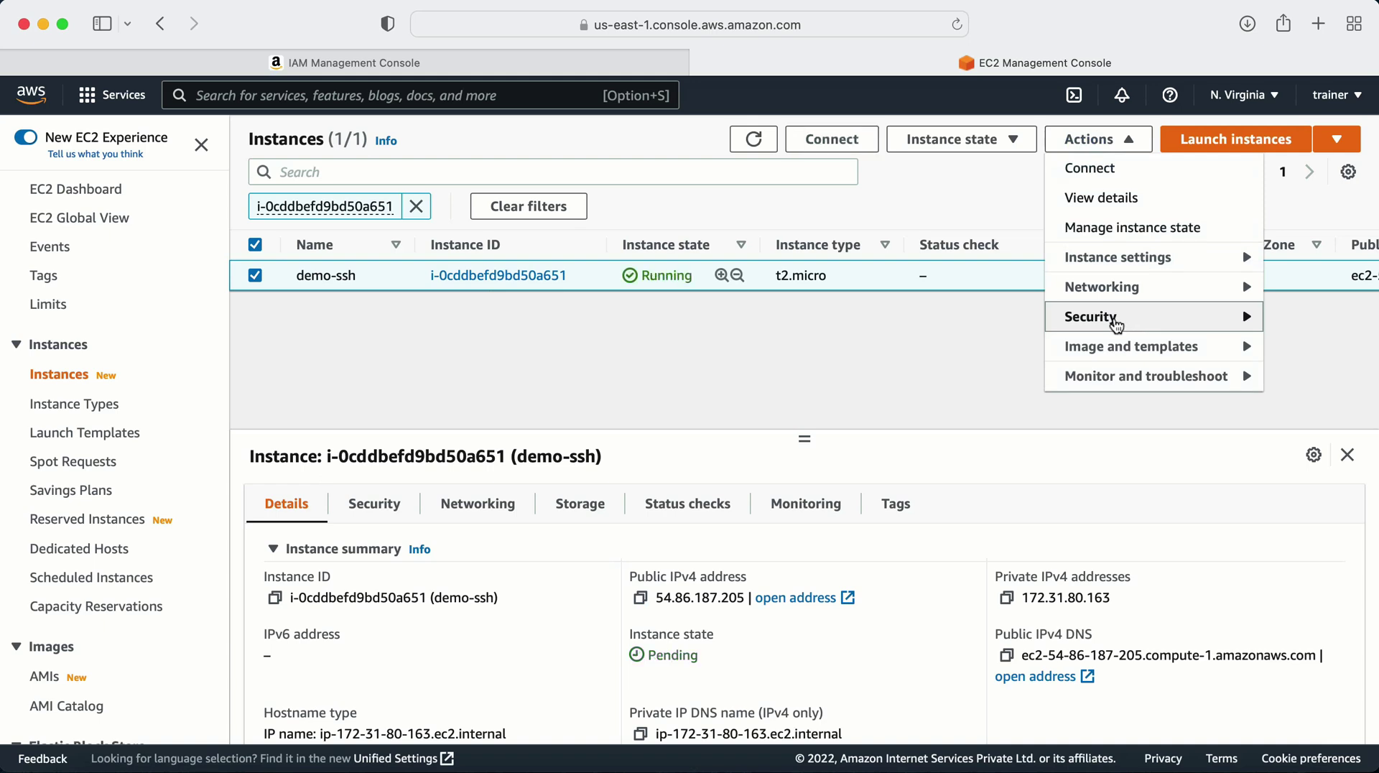
{"action": "mouse_move", "coordinate": [1097, 323]}
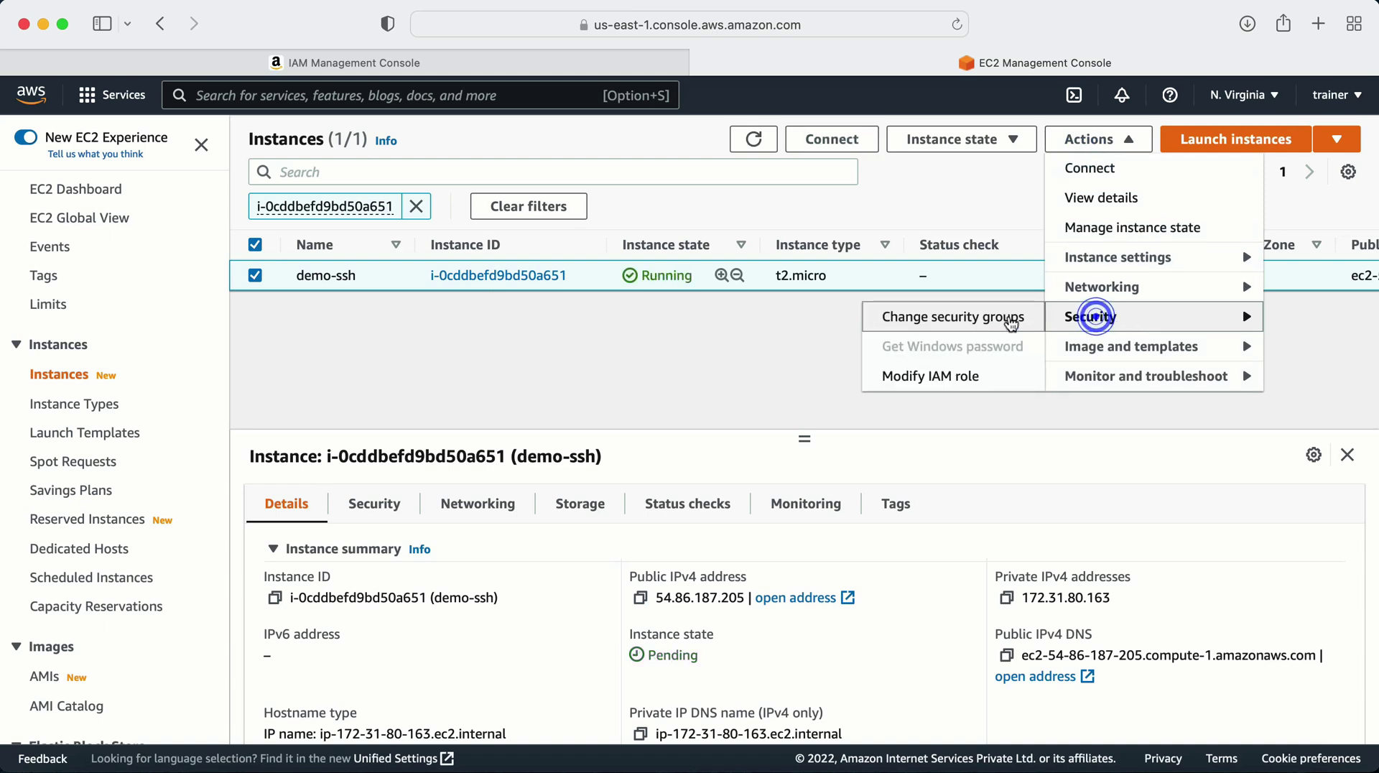
{"action": "left_click", "coordinate": [915, 378]}
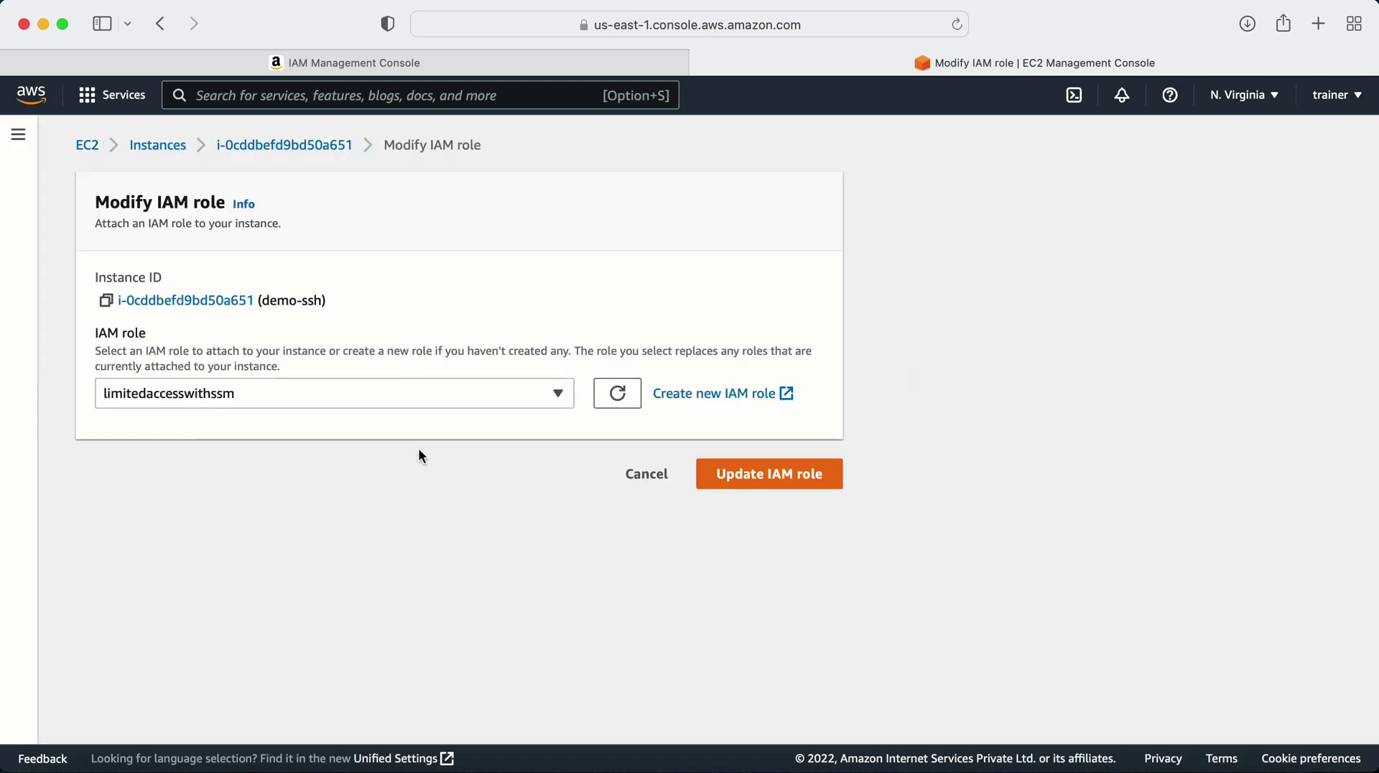
{"action": "left_click", "coordinate": [645, 477]}
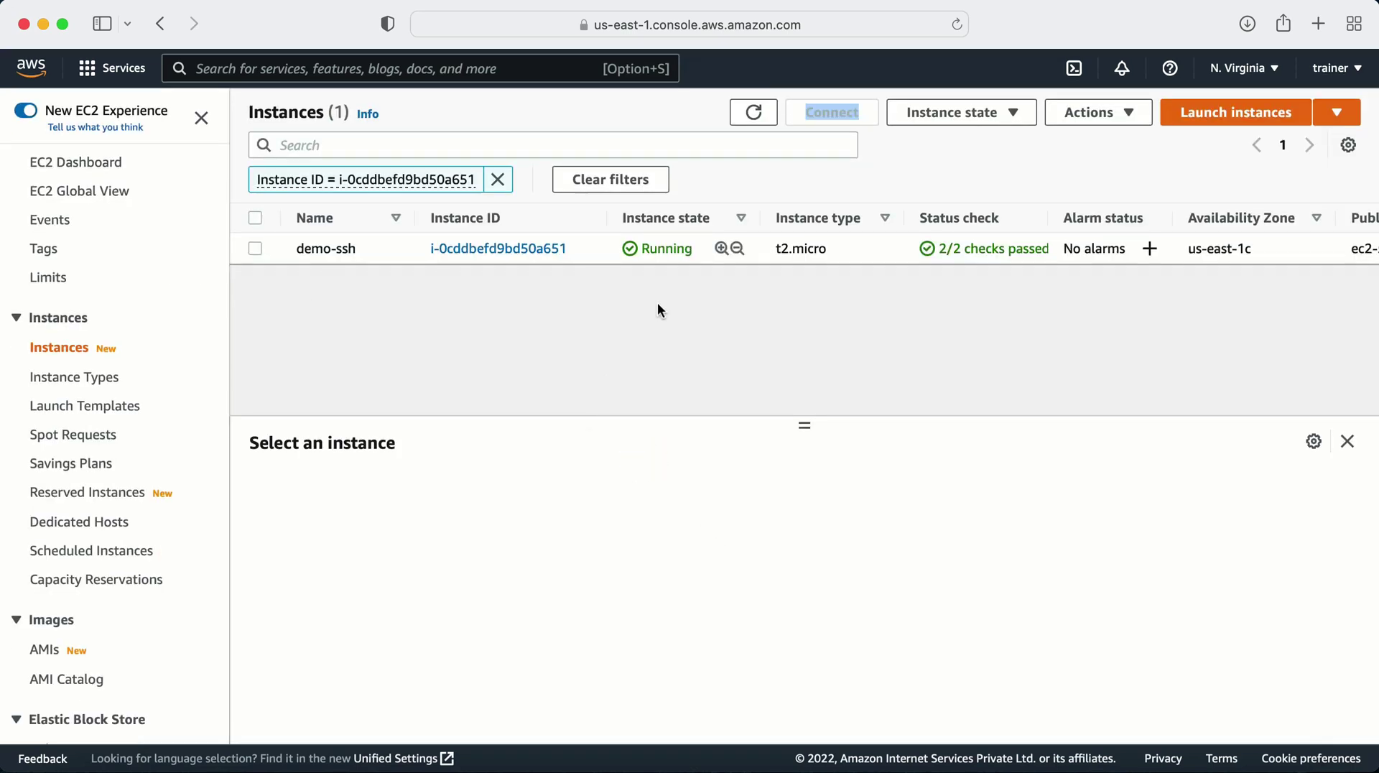
{"action": "left_click", "coordinate": [256, 248]}
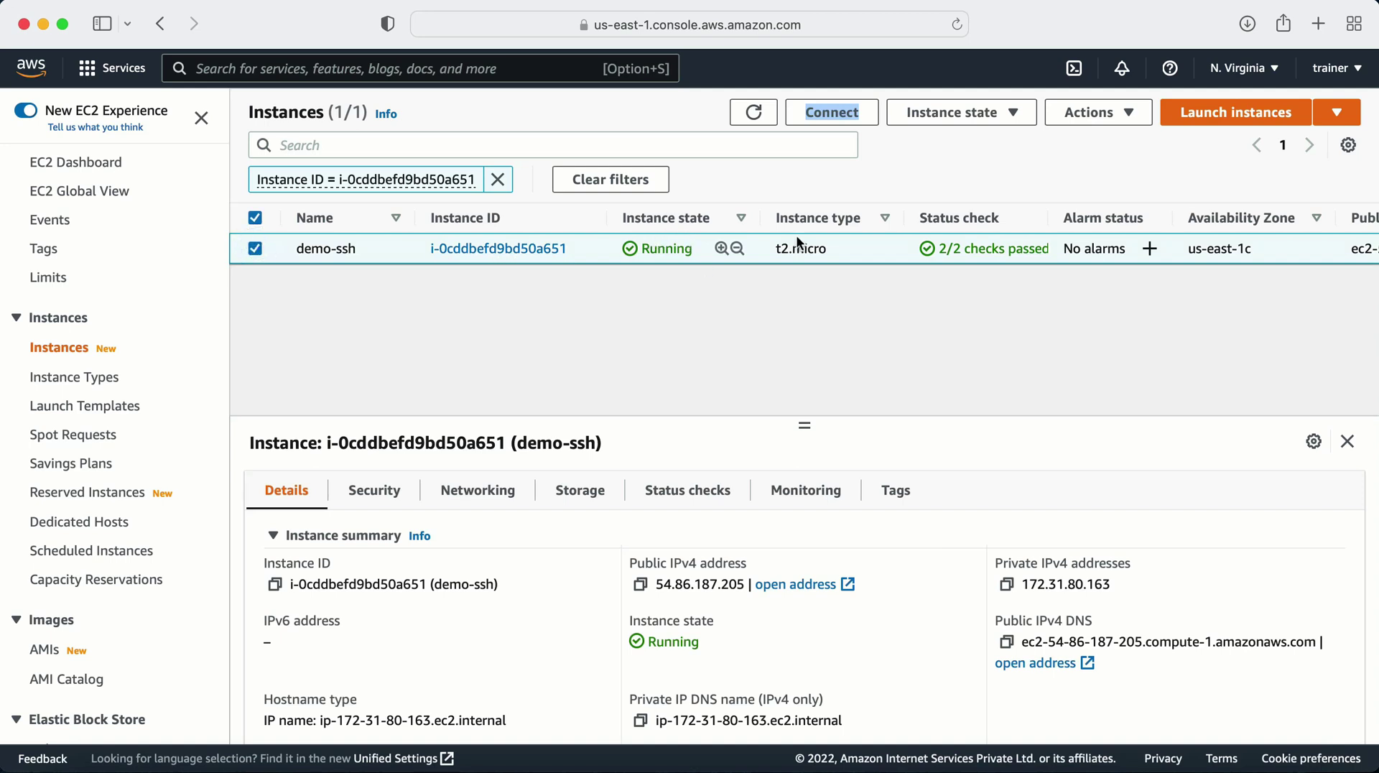
{"action": "left_click_drag", "start_coordinate": [928, 217], "coordinate": [999, 217]}
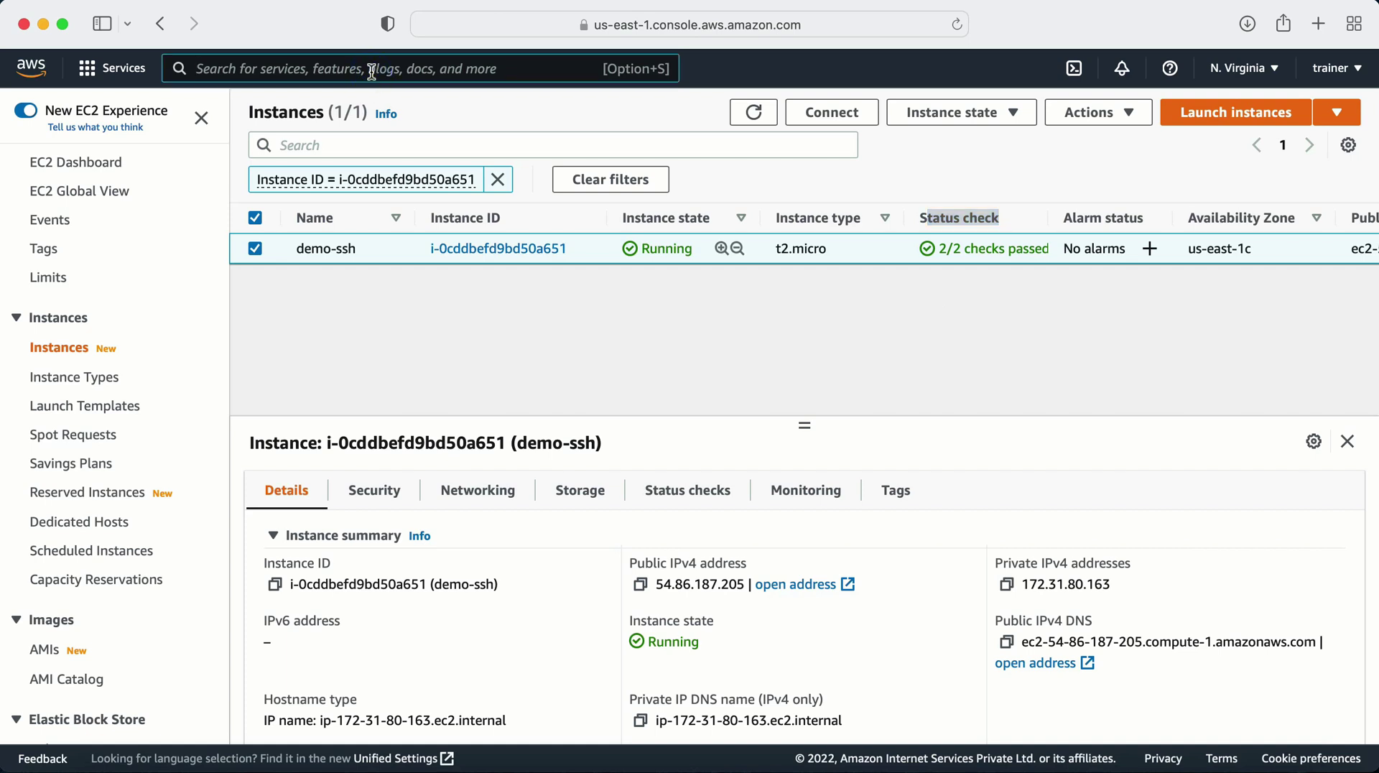
Search the services for cloudwatch and open CloudWatch in a new browser tab.
{"action": "left_click", "coordinate": [371, 71]}
{"action": "type", "text": "cloudwatc"}
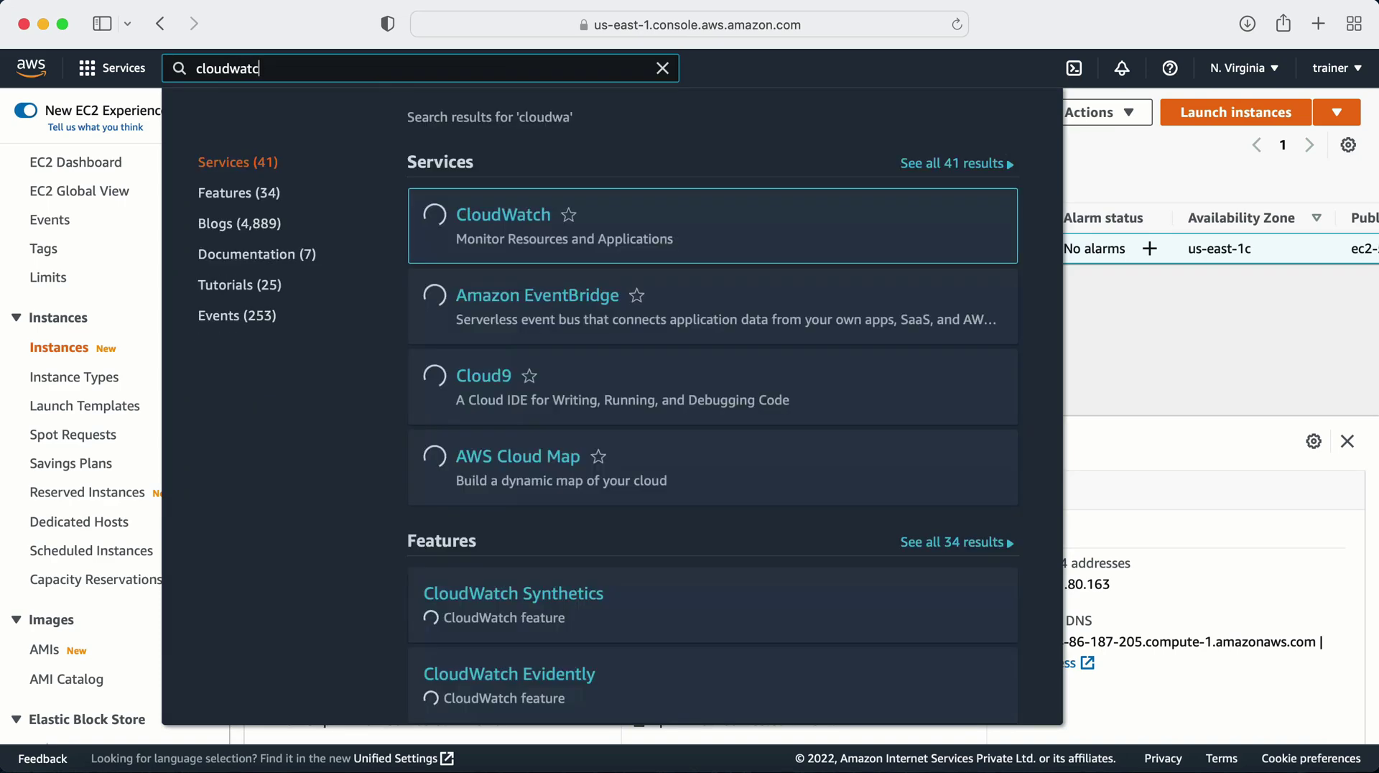
{"action": "type", "text": "h"}
{"action": "right_click", "coordinate": [521, 214]}
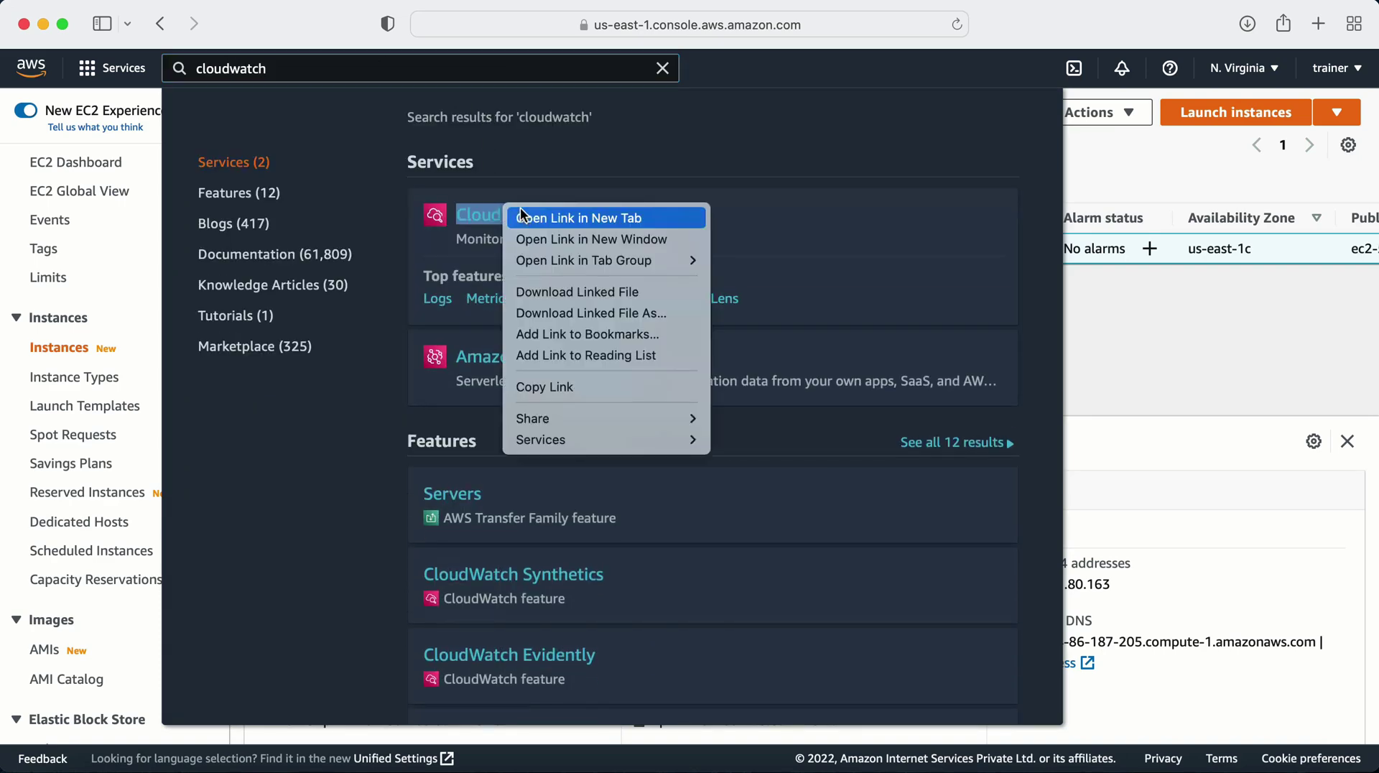
{"action": "left_click", "coordinate": [523, 217]}
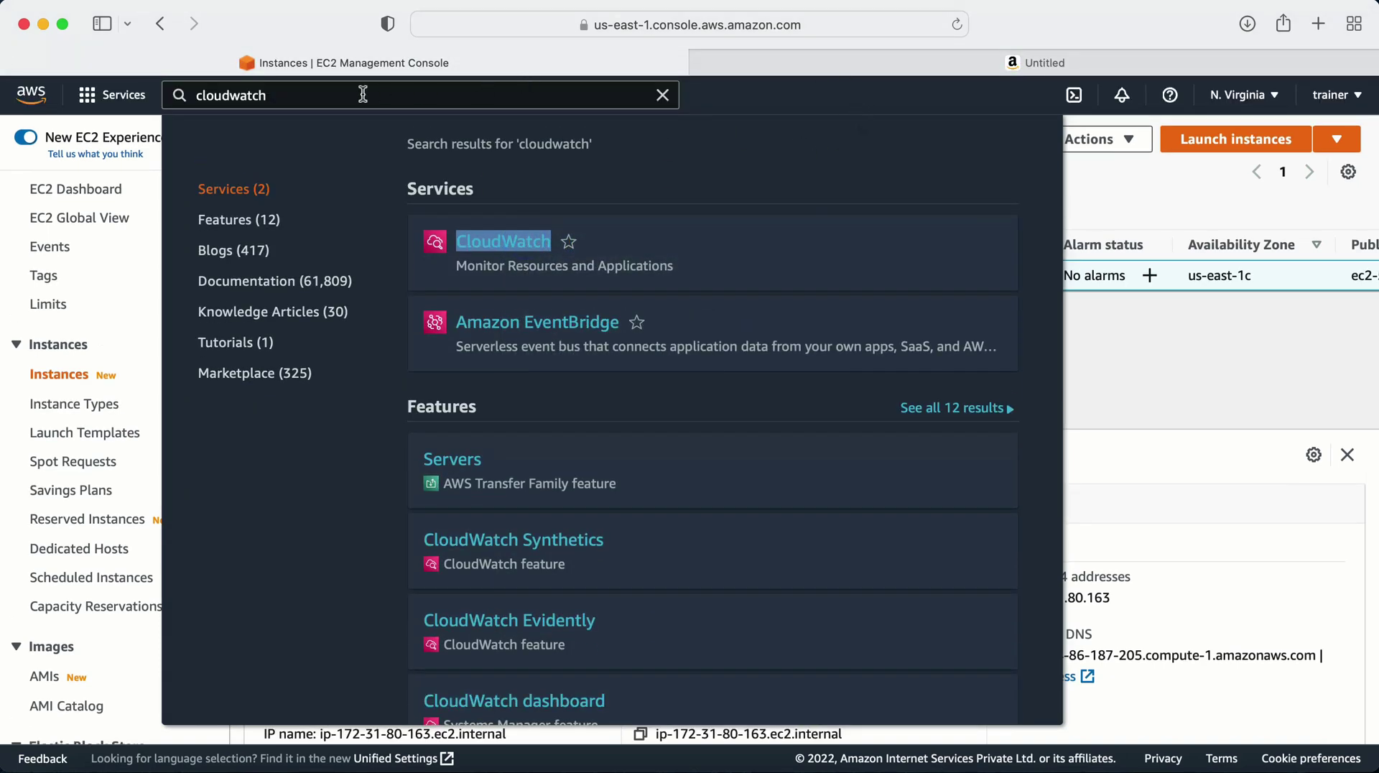
Search the services for ssm, open Systems Manager in a new browser tab and clear the search.
{"action": "left_click", "coordinate": [310, 97]}
{"action": "type", "text": "ssm"}
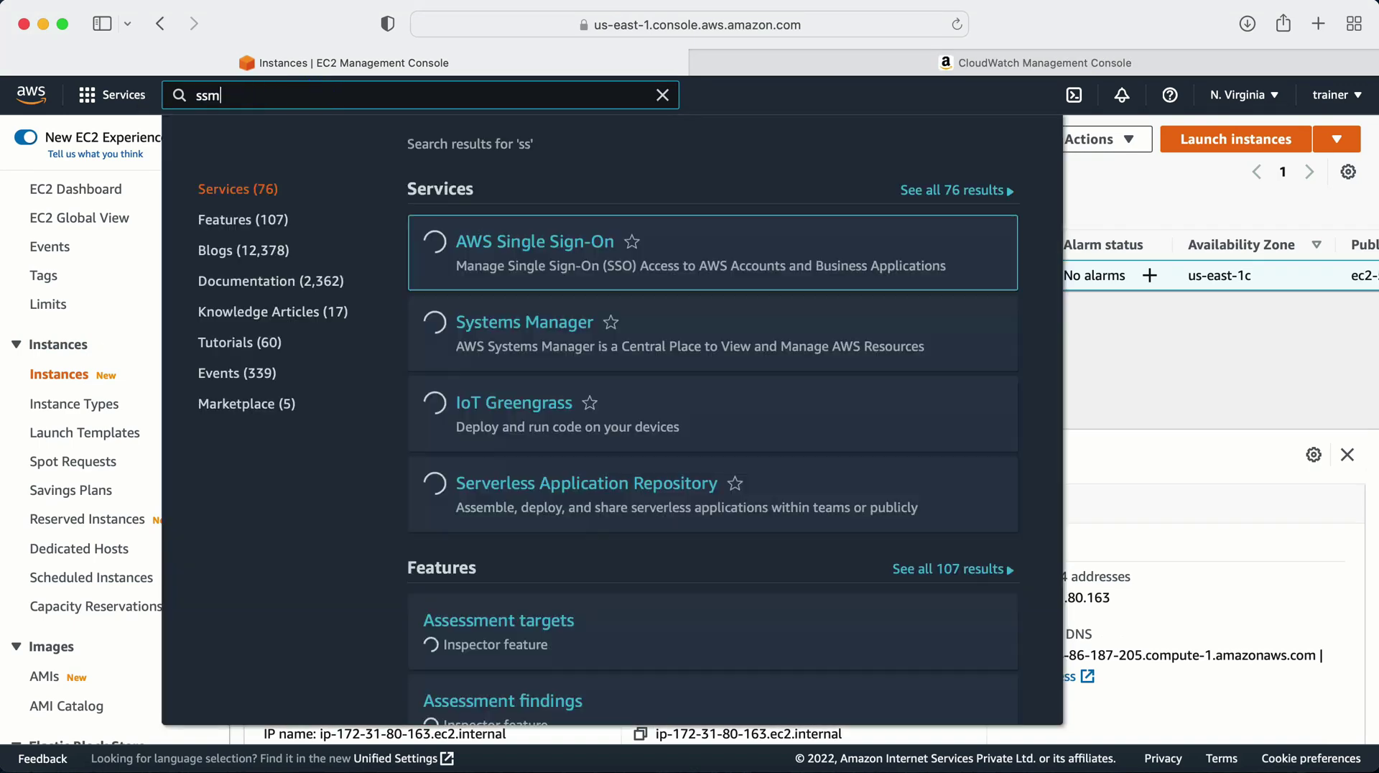
{"action": "right_click", "coordinate": [524, 240]}
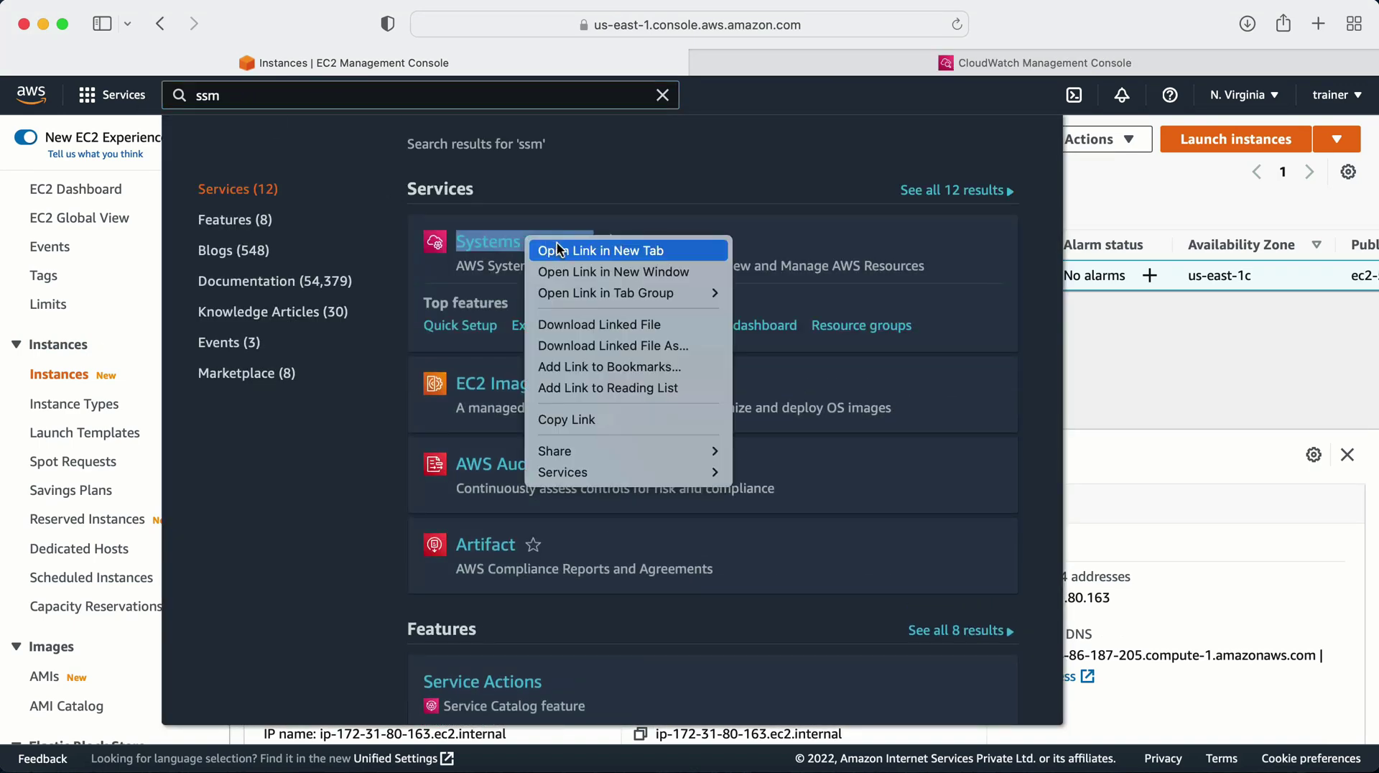
{"action": "left_click", "coordinate": [559, 249]}
{"action": "left_click", "coordinate": [662, 95]}
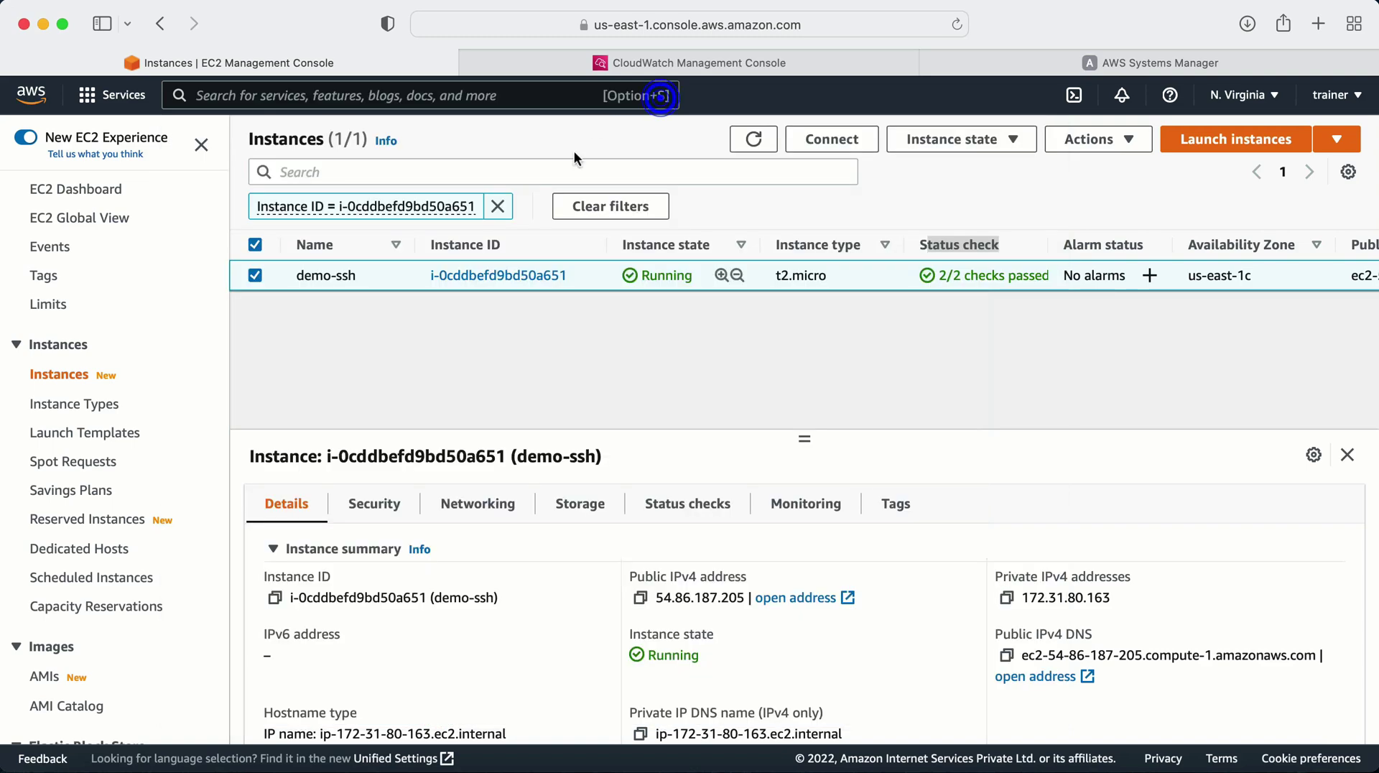
Switch to CloudWatch, go to the Events rules in the CloudWatch Events view and start creating a rule with an event source.
{"action": "left_click", "coordinate": [563, 61]}
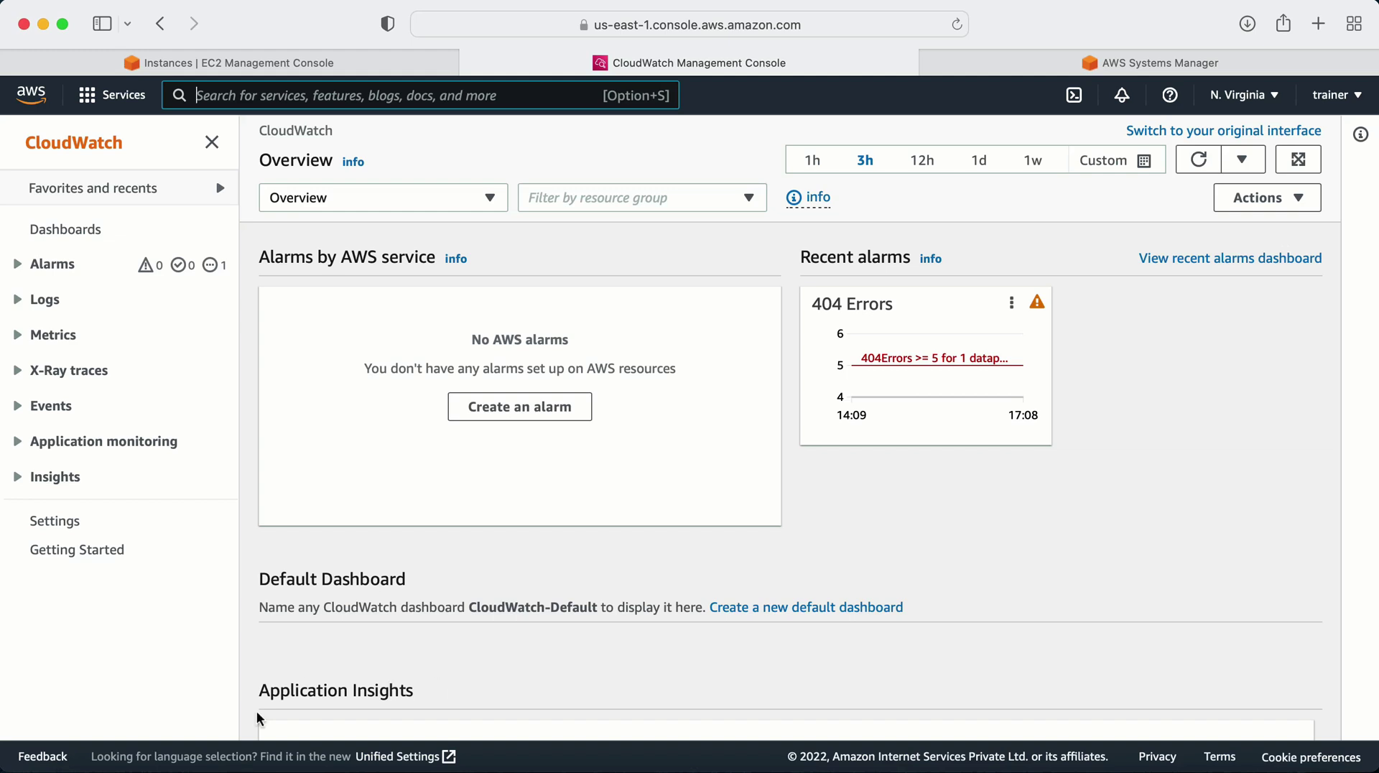
{"action": "left_click", "coordinate": [19, 405]}
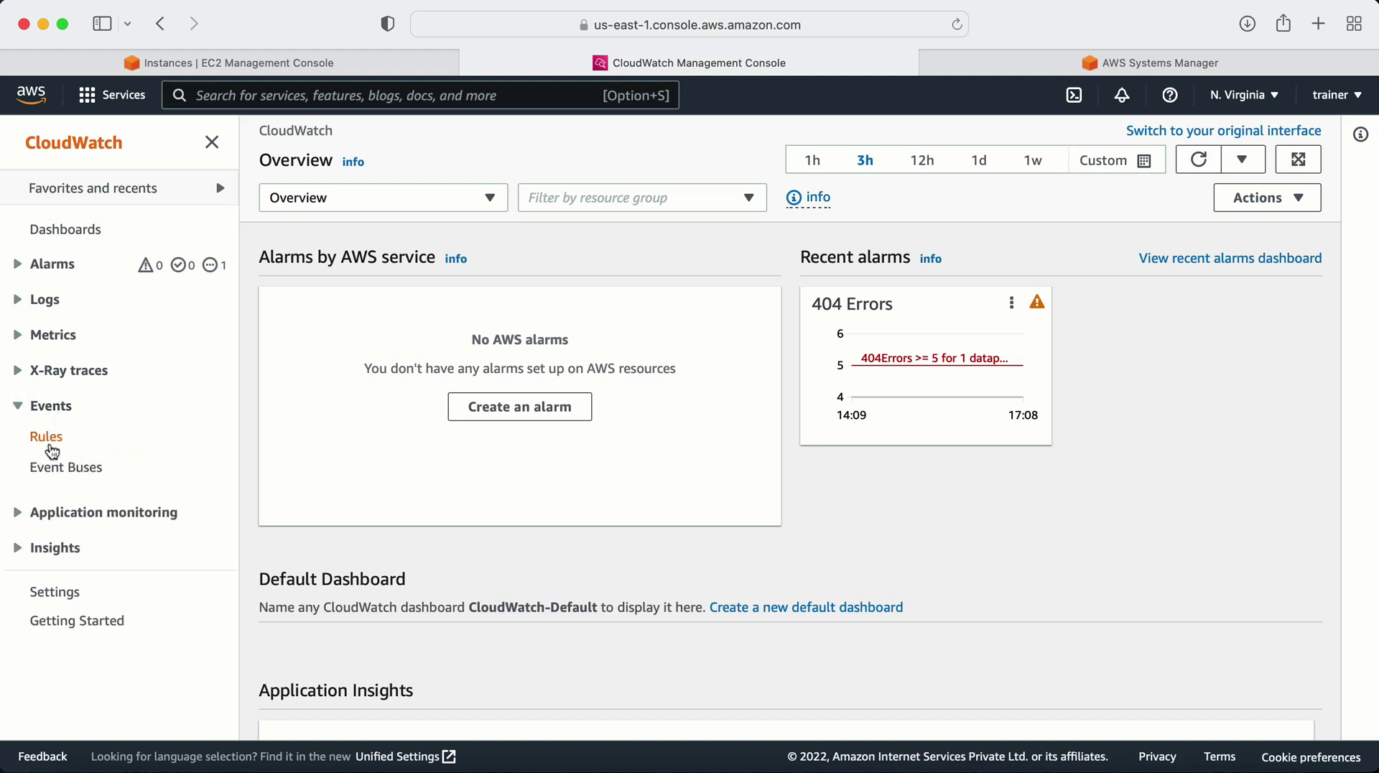
{"action": "left_click", "coordinate": [47, 437]}
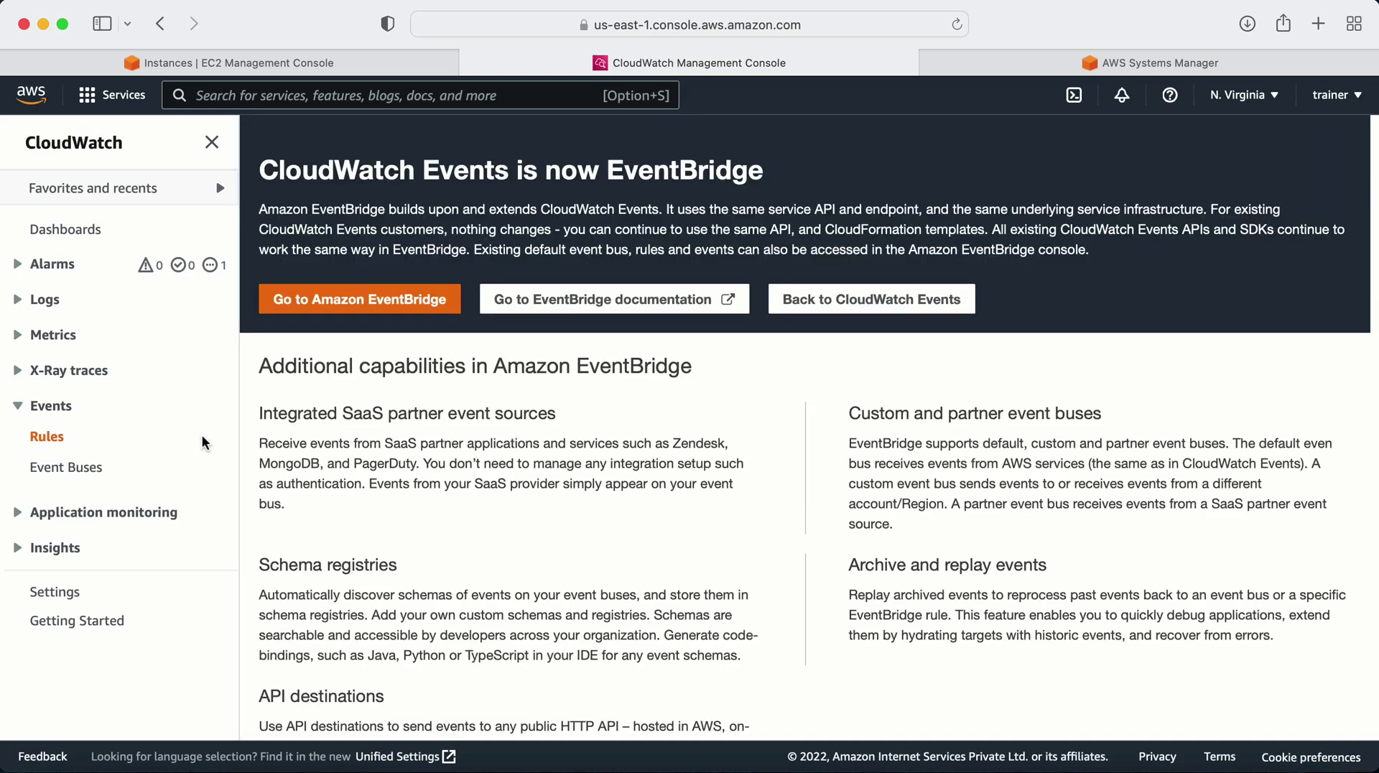
{"action": "left_click", "coordinate": [841, 305]}
{"action": "left_click", "coordinate": [319, 438]}
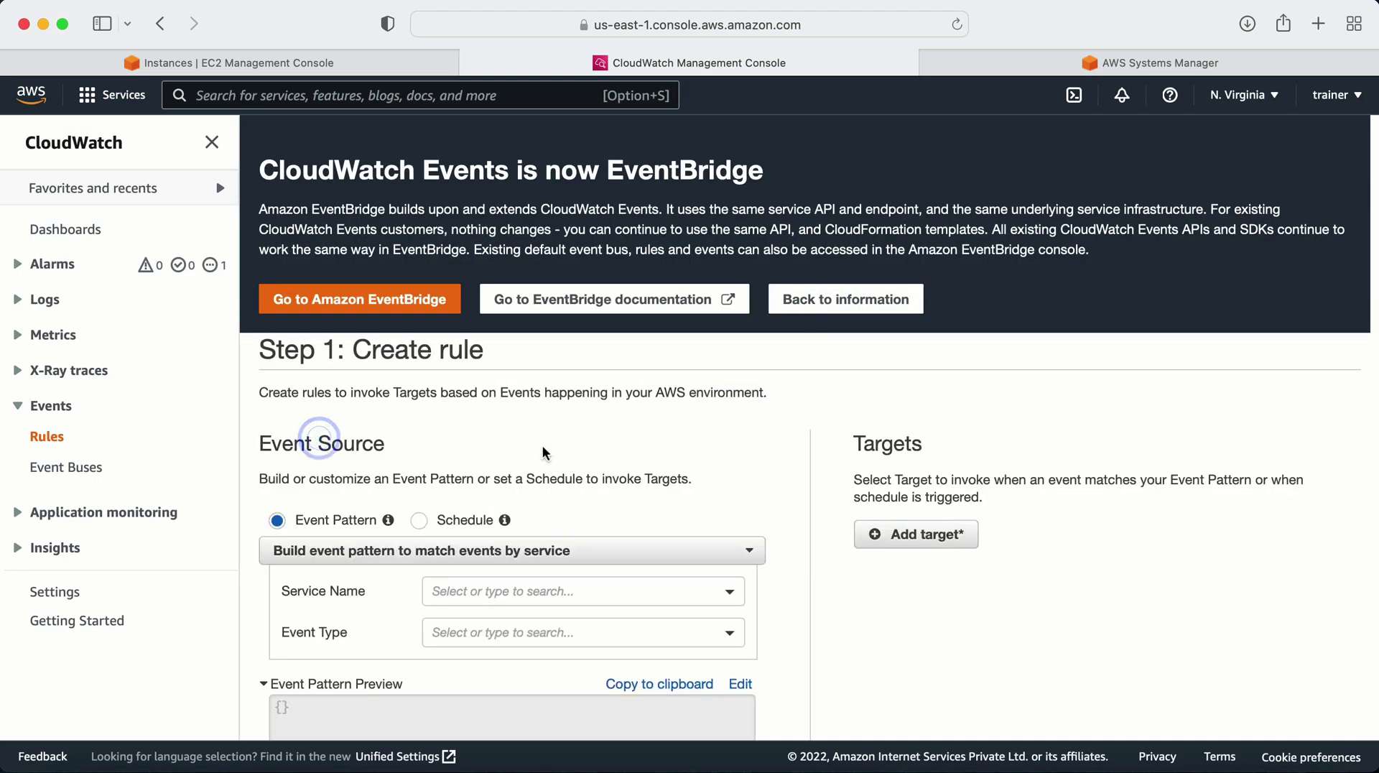
{"action": "scroll", "coordinate": [512, 440], "scroll_direction": "down", "scroll_amount": 3}
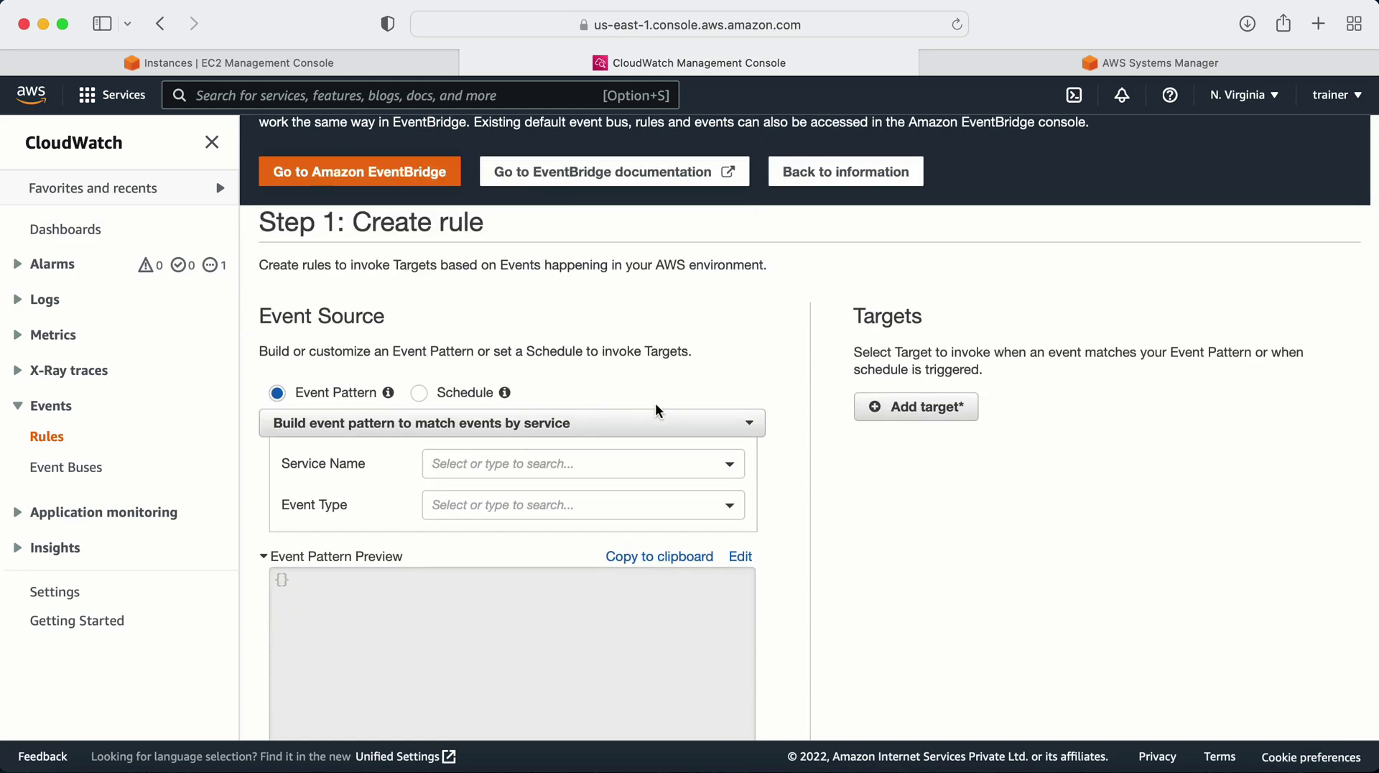
{"action": "left_click_drag", "start_coordinate": [260, 316], "coordinate": [374, 317]}
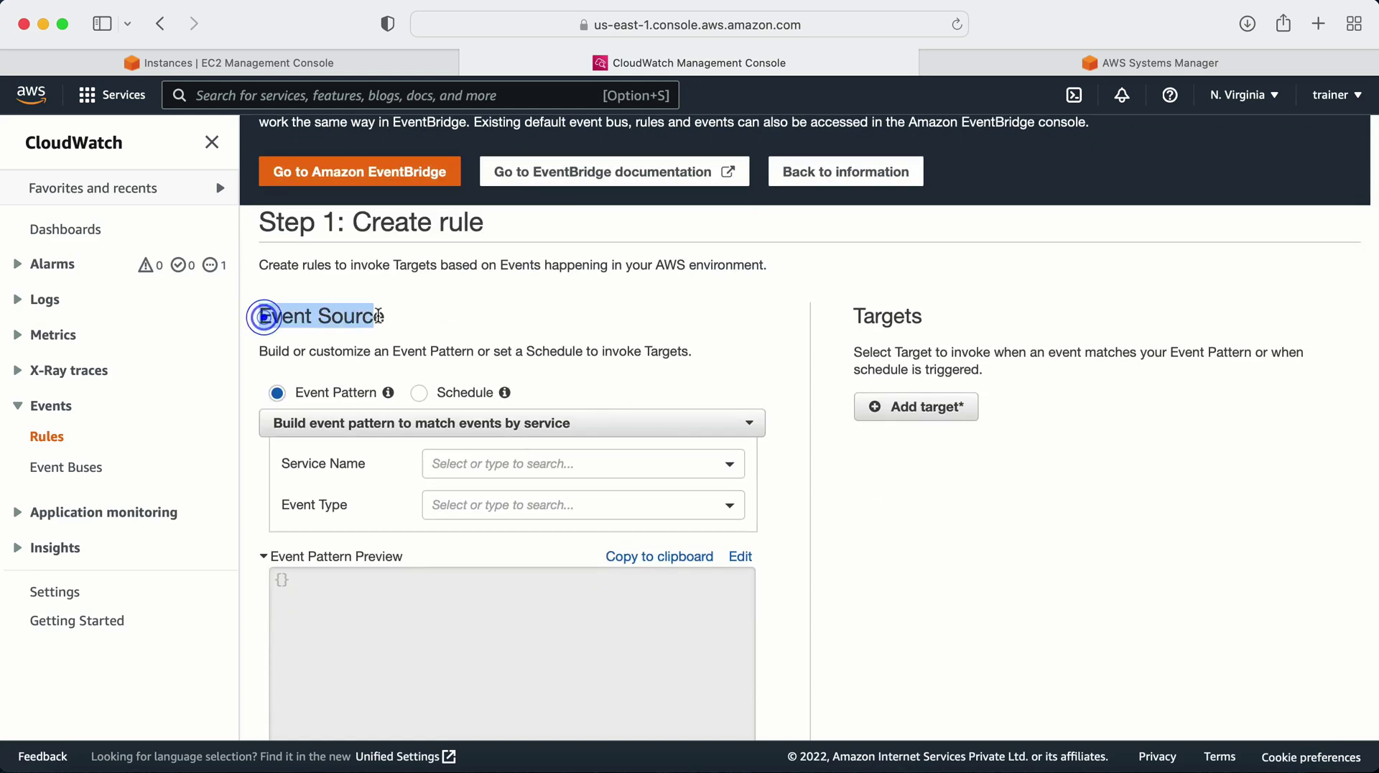
{"action": "left_click_drag", "start_coordinate": [845, 316], "coordinate": [951, 314]}
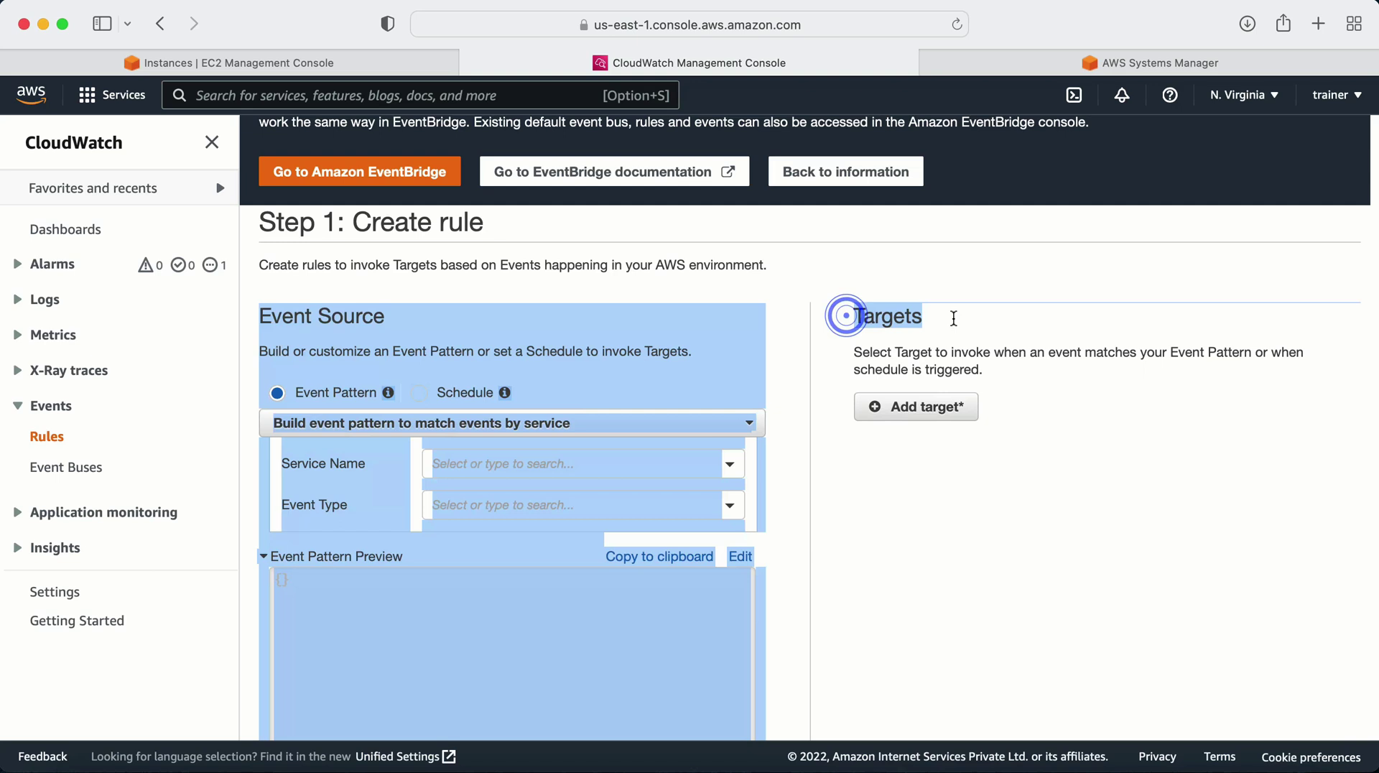
{"action": "left_click", "coordinate": [992, 479]}
Switch the rule's event source to a schedule with a fixed rate of 12 hours.
{"action": "scroll", "coordinate": [810, 535], "scroll_direction": "down", "scroll_amount": 3}
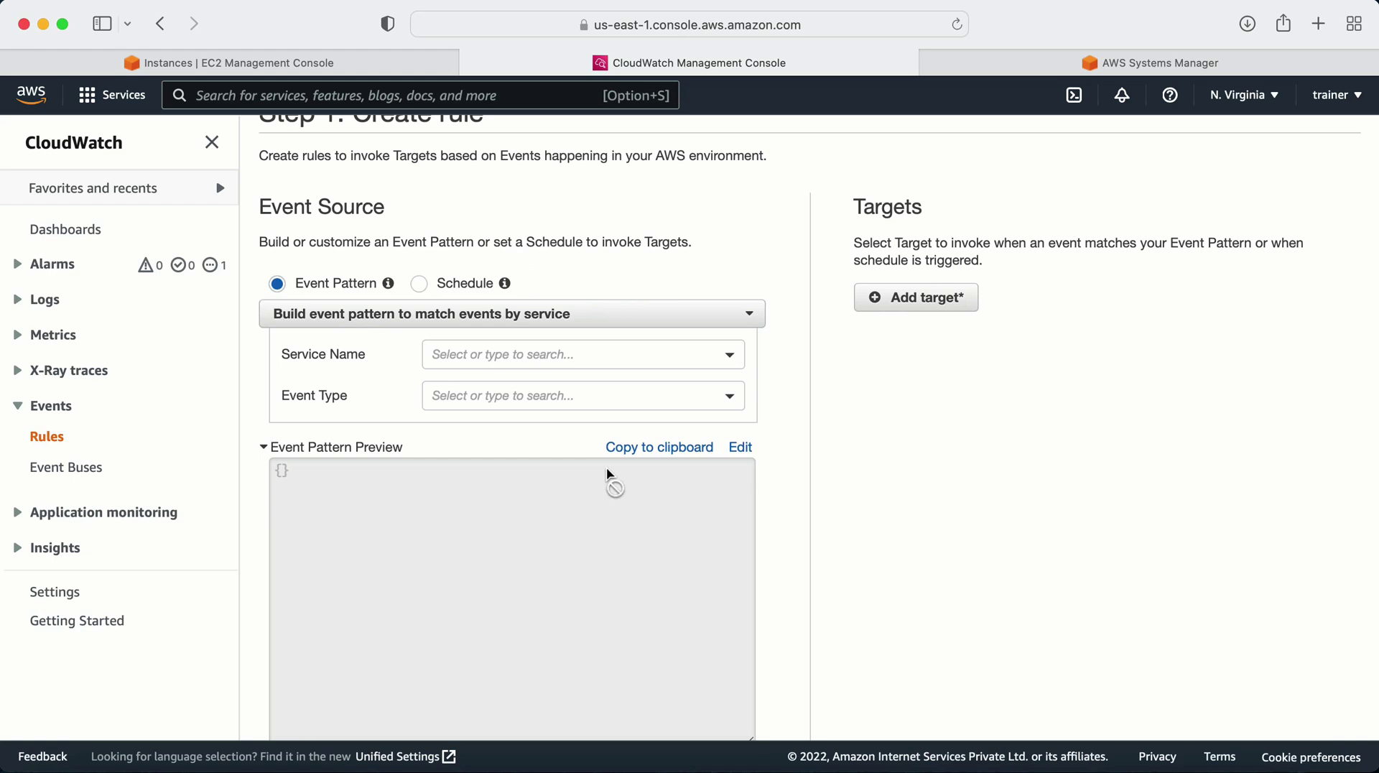
{"action": "left_click", "coordinate": [419, 283]}
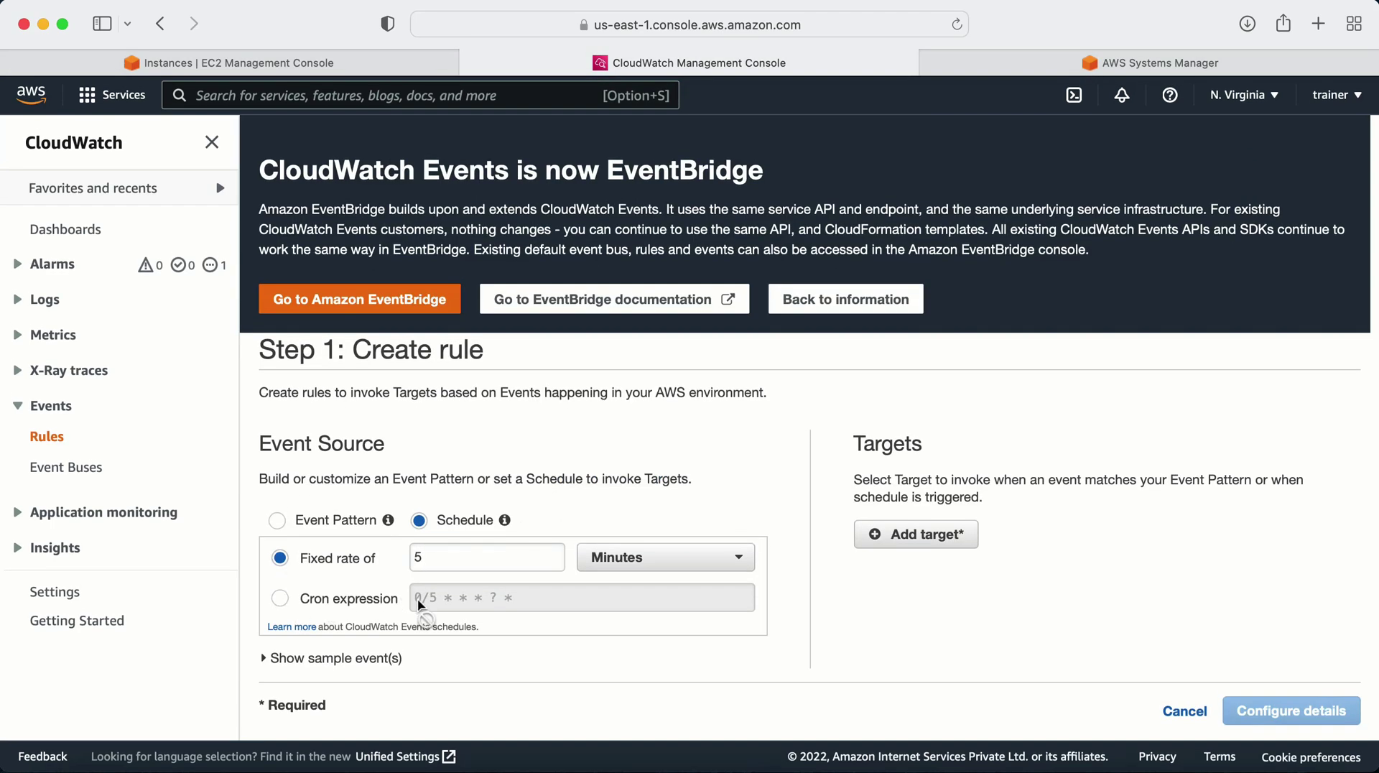
{"action": "left_click", "coordinate": [280, 598]}
{"action": "left_click", "coordinate": [512, 597]}
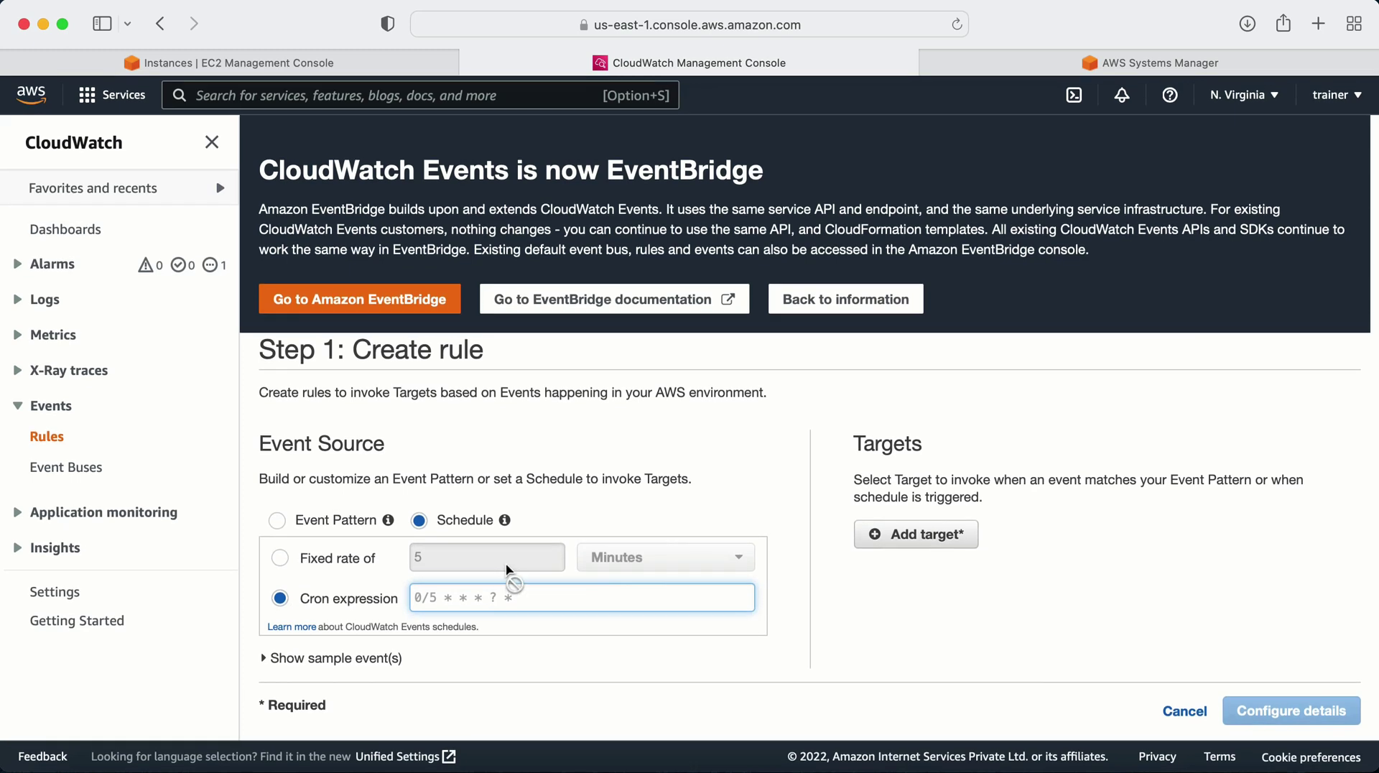
{"action": "left_click", "coordinate": [321, 568]}
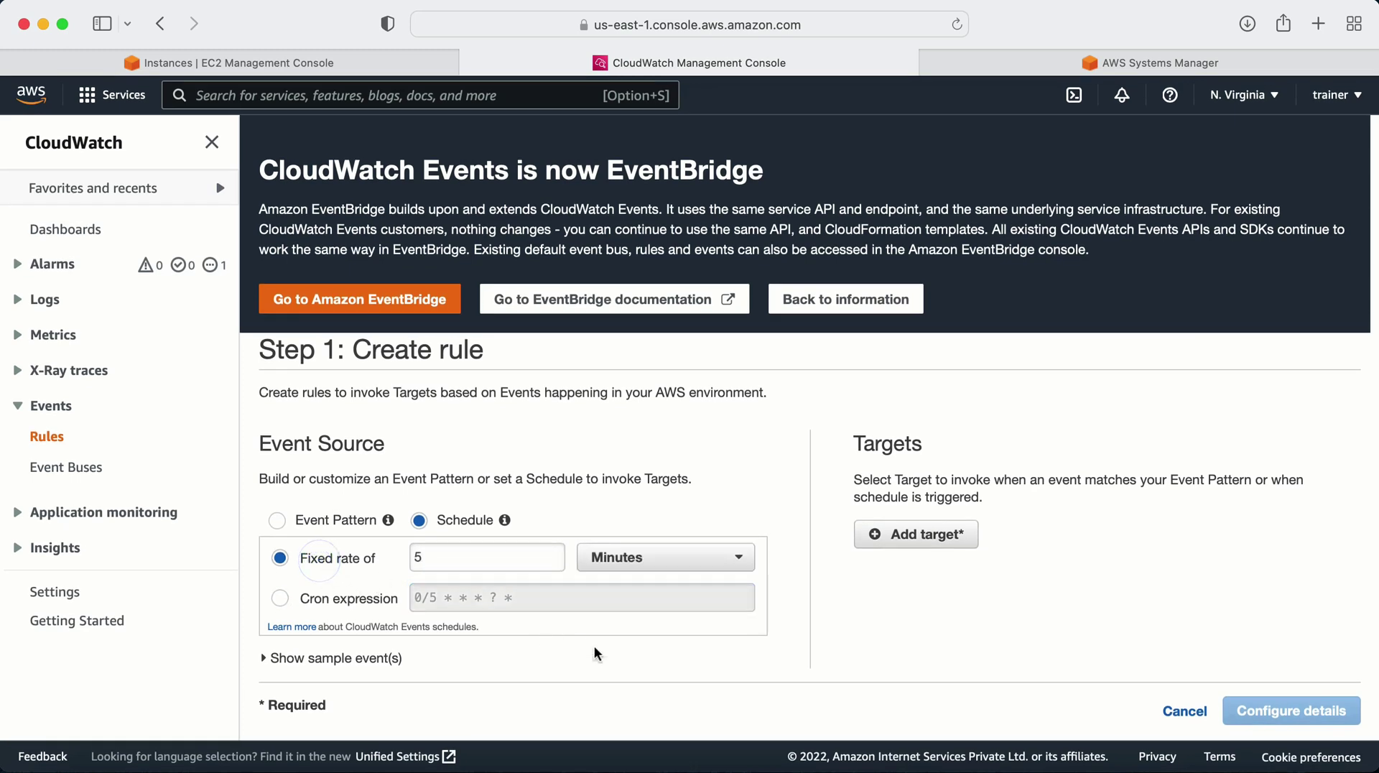
{"action": "double_click", "coordinate": [479, 556]}
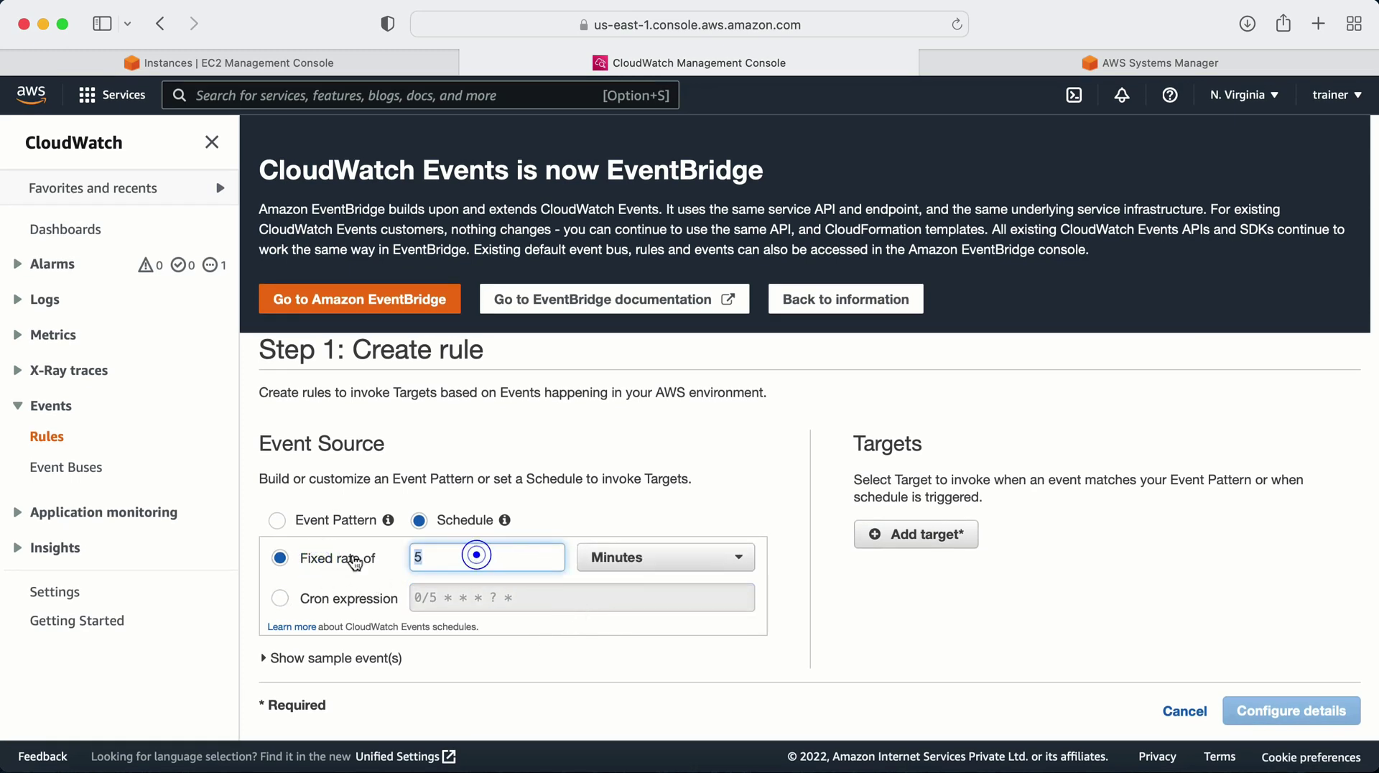
{"action": "type", "text": "12"}
{"action": "left_click", "coordinate": [643, 556]}
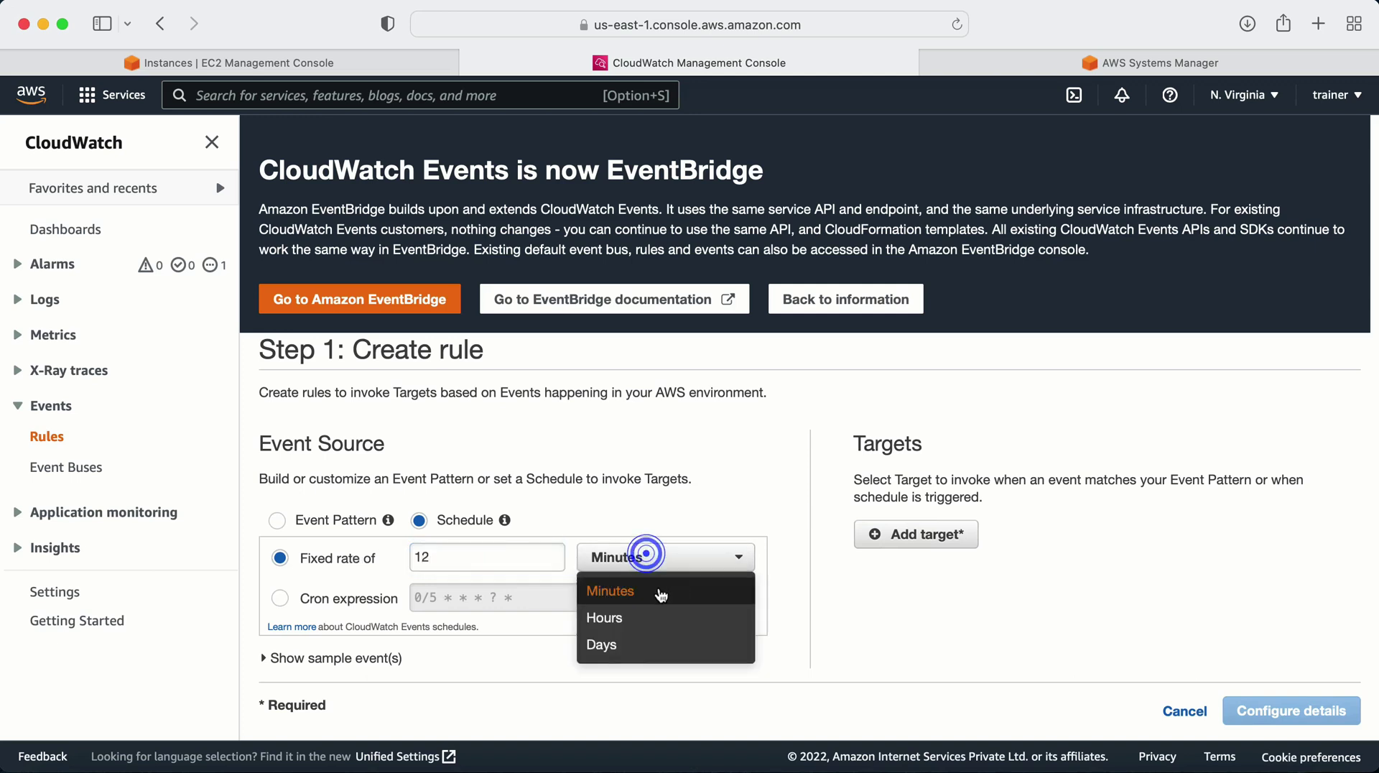
{"action": "left_click", "coordinate": [635, 622]}
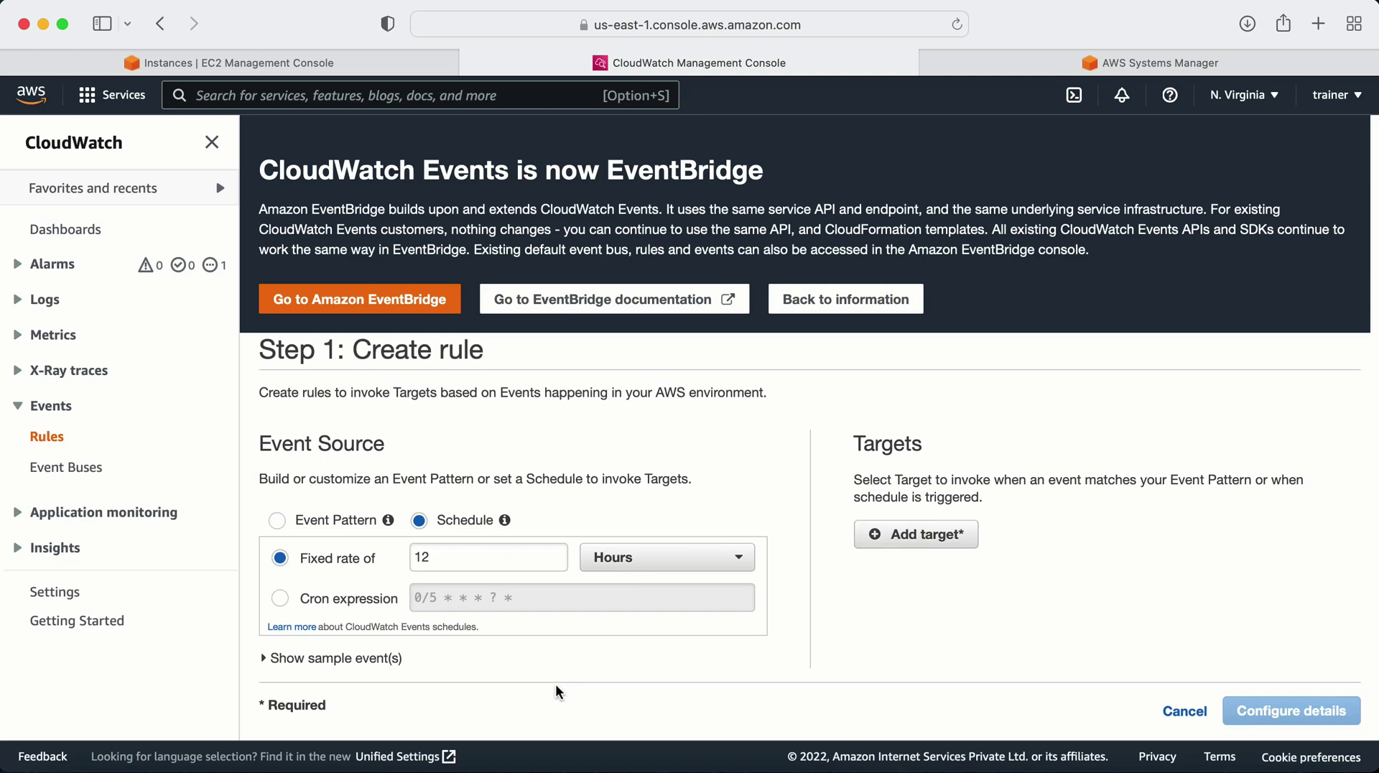
Switch the event source to Event Pattern, browse the available service names without choosing one, and return to Schedule.
{"action": "left_click", "coordinate": [277, 519]}
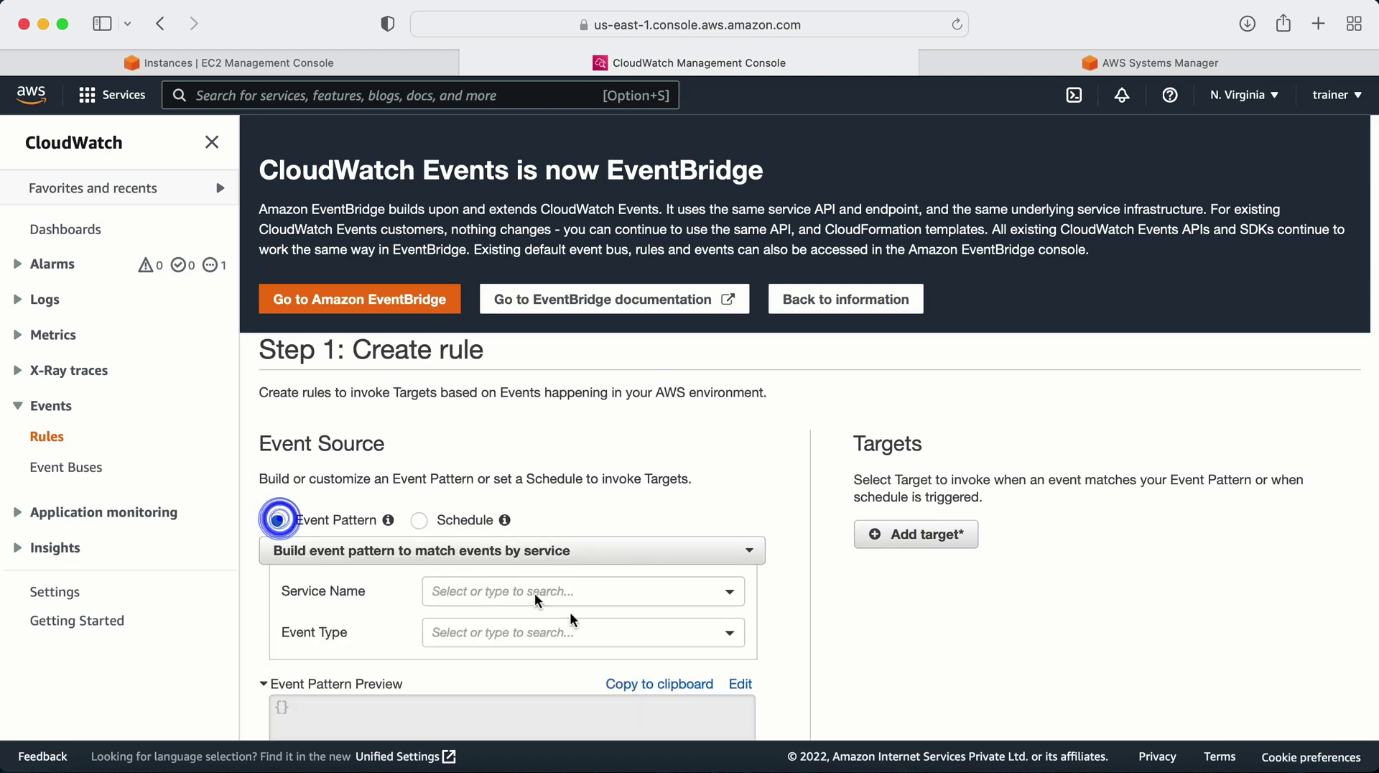
{"action": "scroll", "coordinate": [585, 627], "scroll_direction": "down", "scroll_amount": 1}
{"action": "scroll", "coordinate": [586, 627], "scroll_direction": "down", "scroll_amount": 3}
{"action": "left_click", "coordinate": [528, 364]}
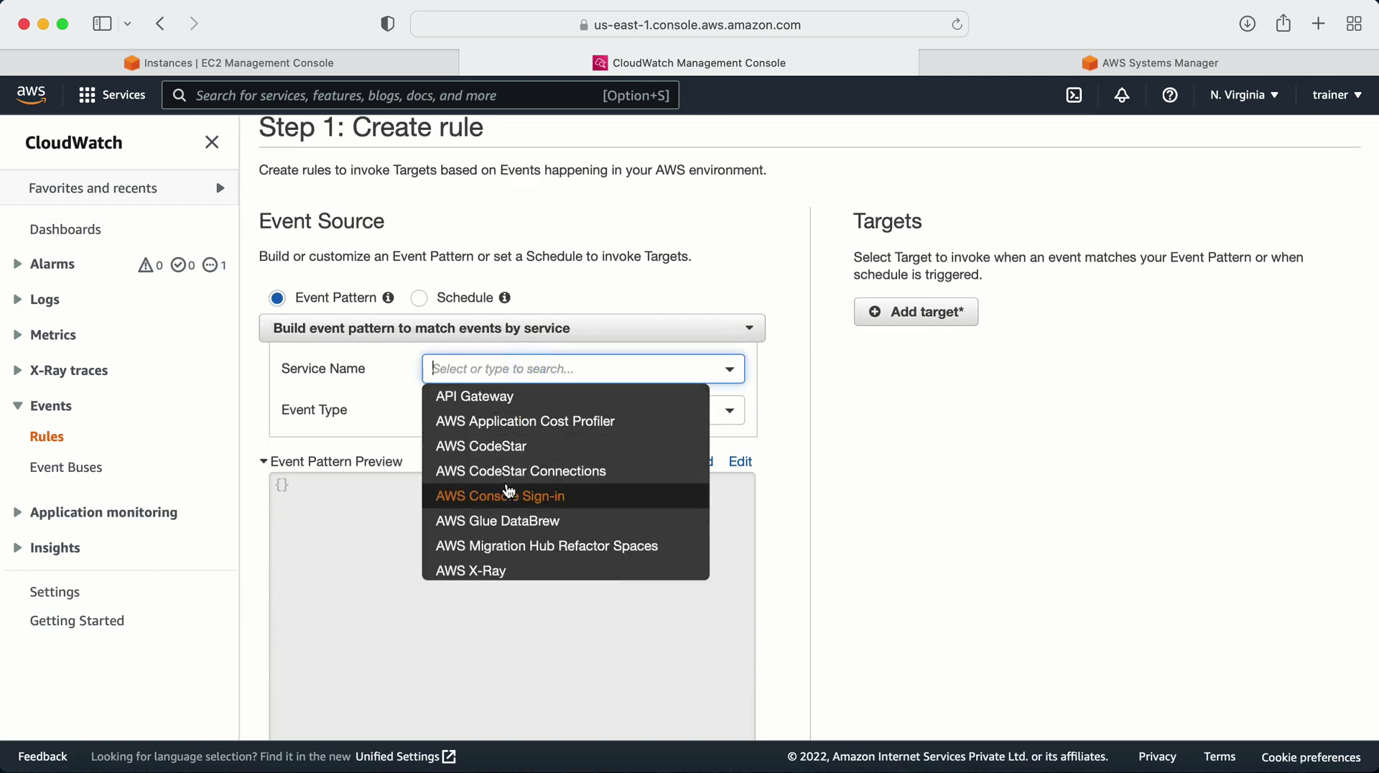
{"action": "scroll", "coordinate": [506, 489], "scroll_direction": "down", "scroll_amount": 3}
{"action": "scroll", "coordinate": [509, 490], "scroll_direction": "down", "scroll_amount": 5}
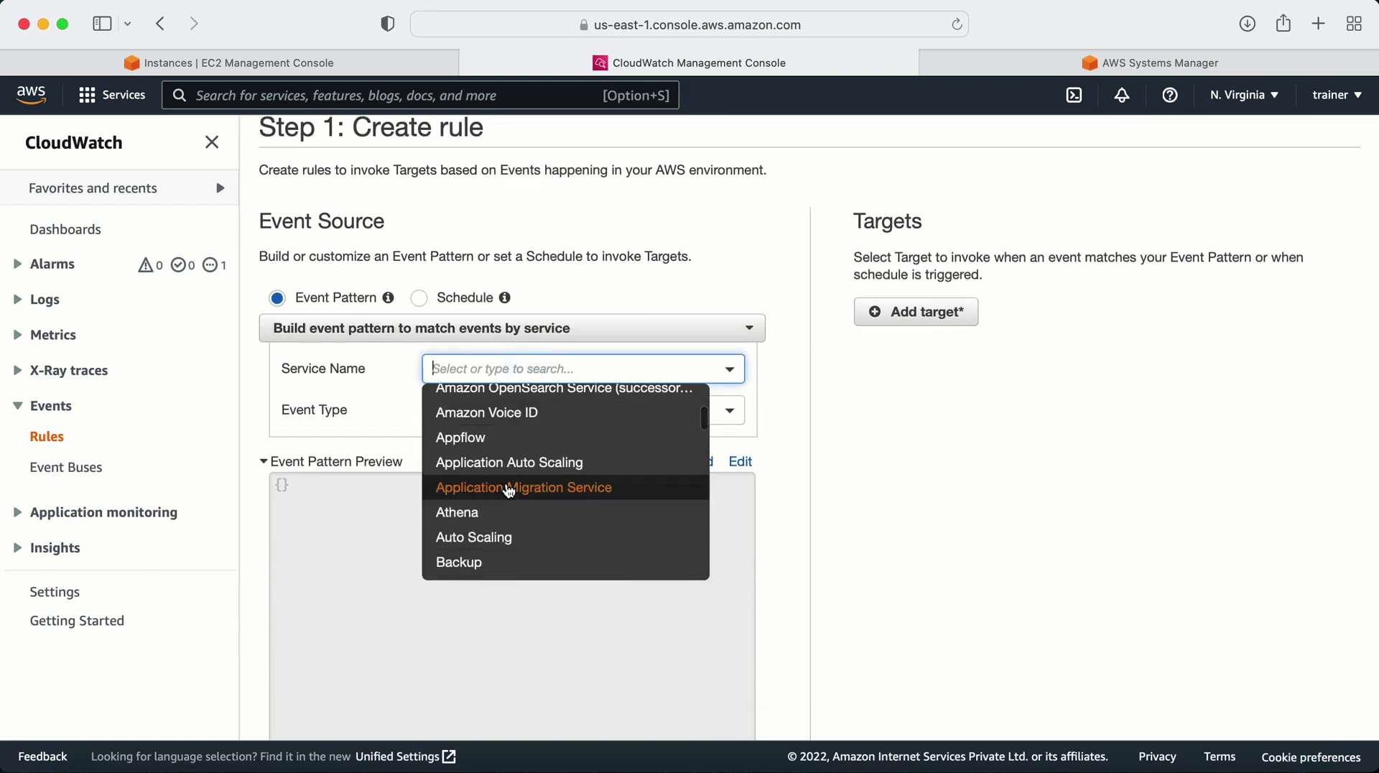
{"action": "left_click", "coordinate": [929, 556]}
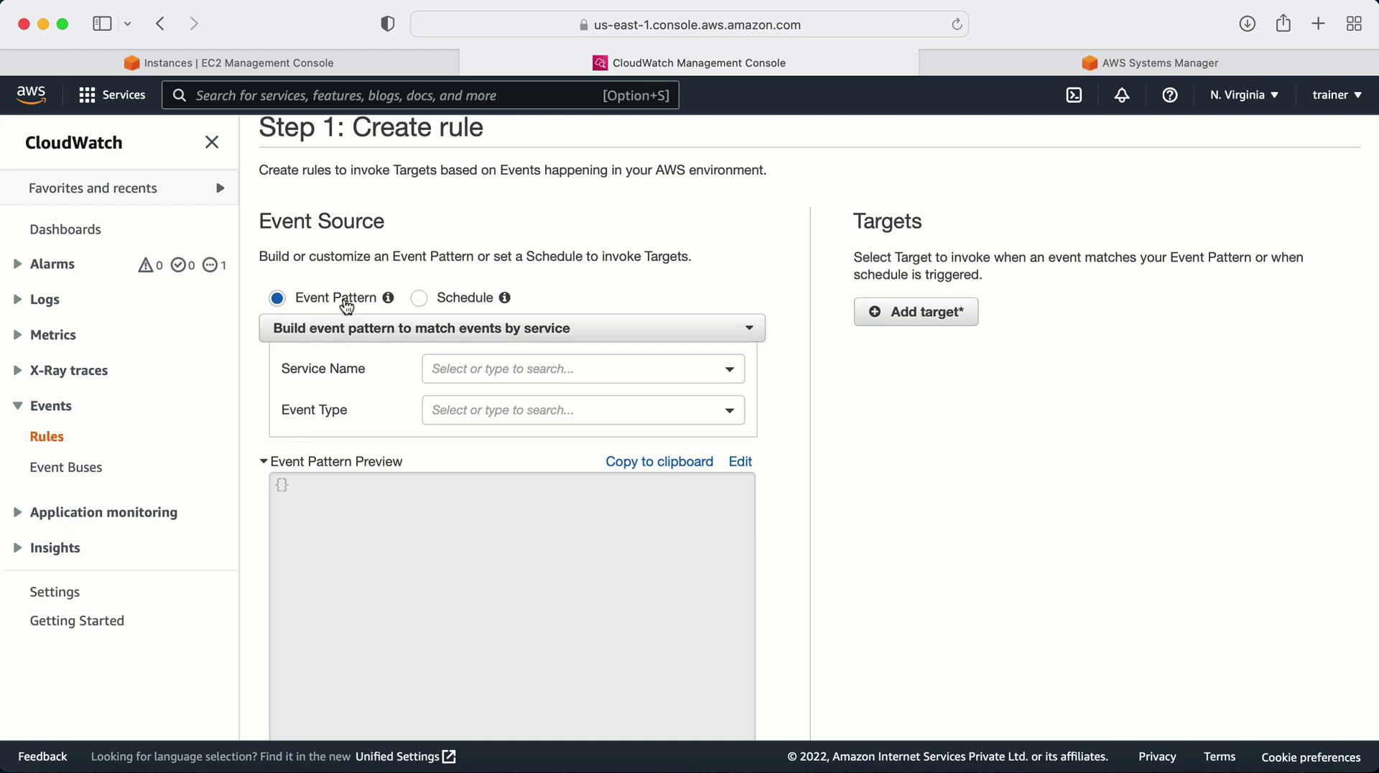
{"action": "left_click", "coordinate": [418, 298]}
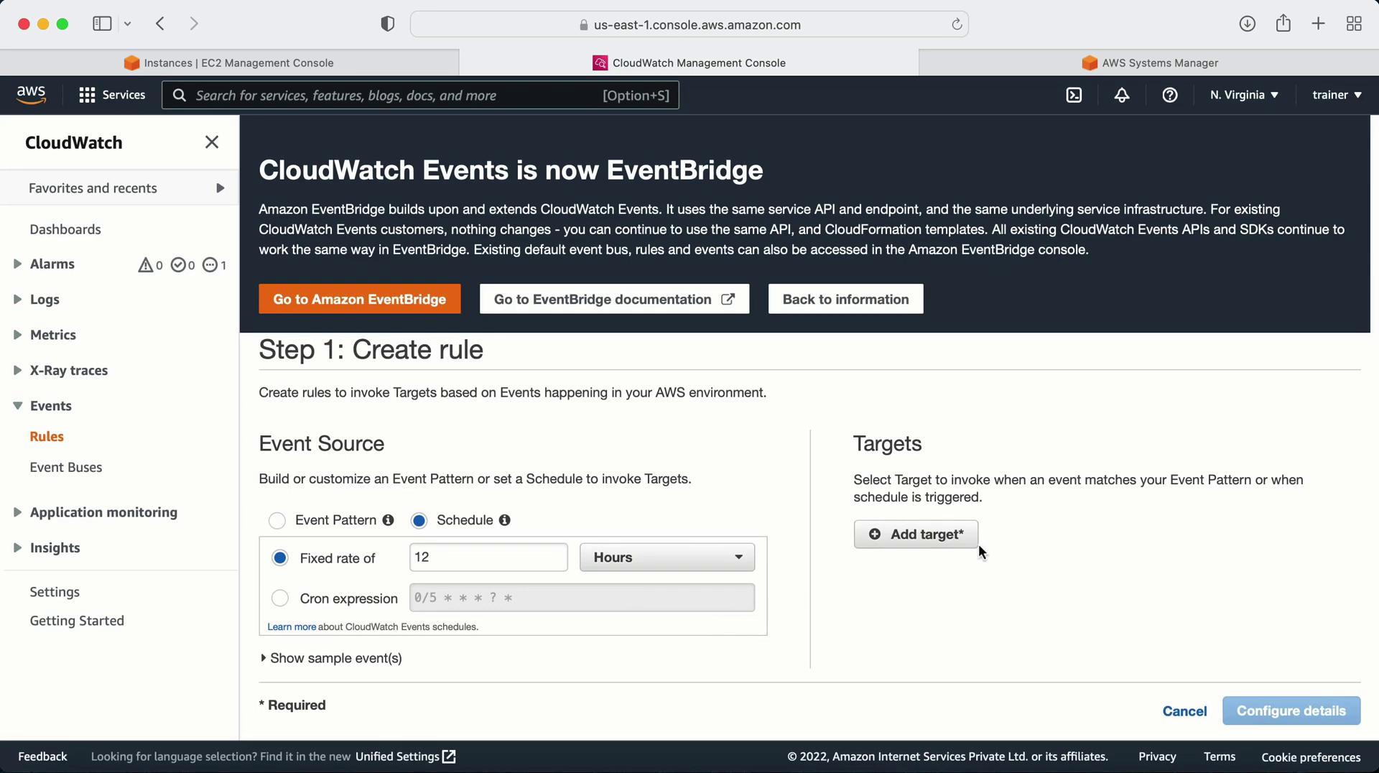
Add a target to the rule and set its type to SSM Automation.
{"action": "scroll", "coordinate": [933, 552], "scroll_direction": "down", "scroll_amount": 1}
{"action": "left_click", "coordinate": [931, 533]}
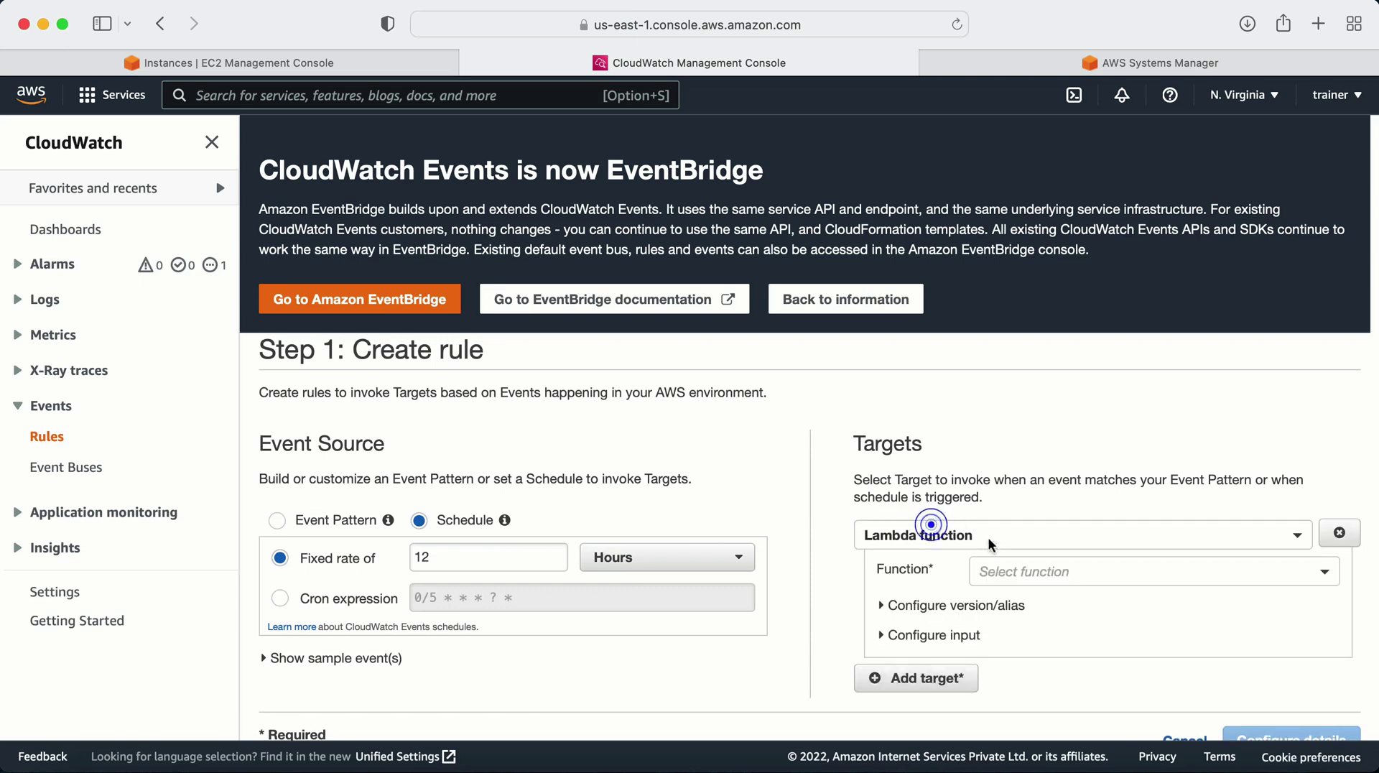
{"action": "scroll", "coordinate": [1063, 535], "scroll_direction": "down", "scroll_amount": 1}
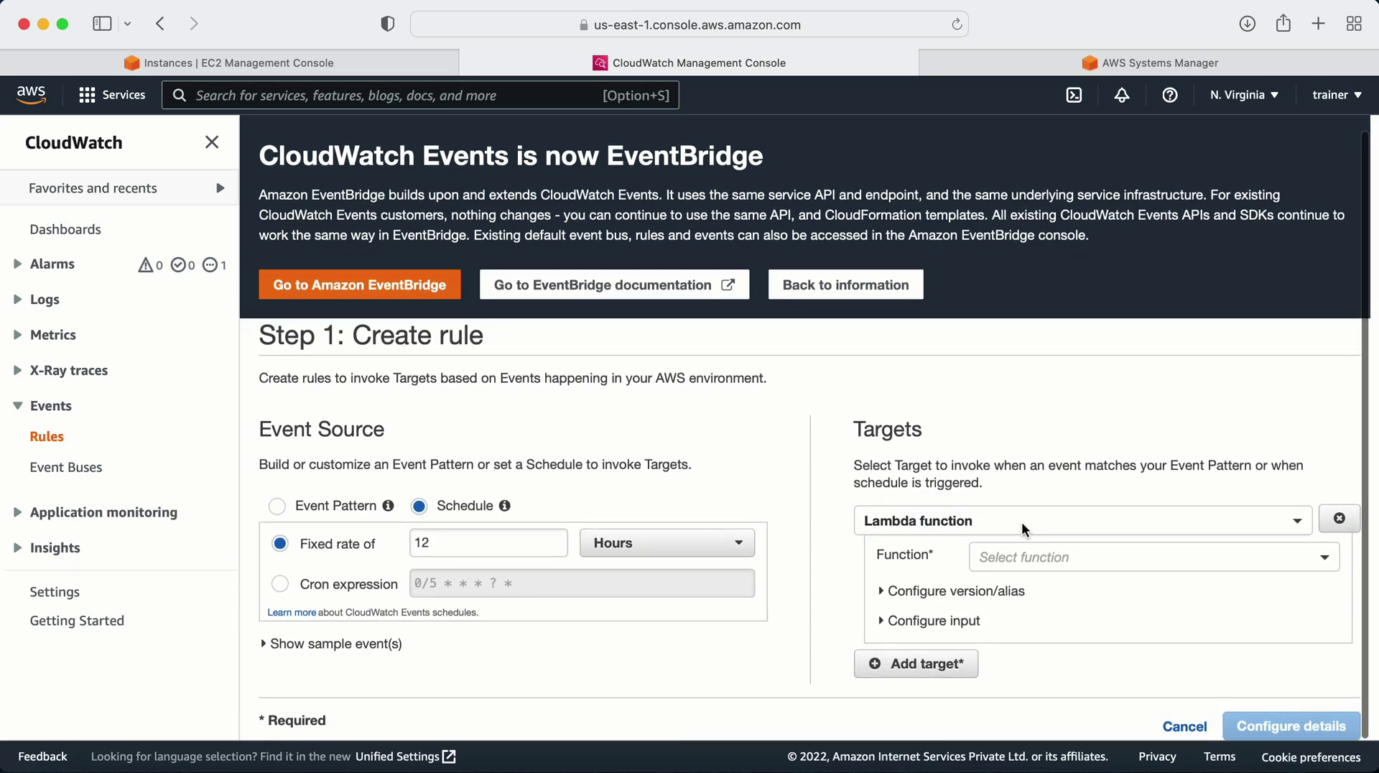
{"action": "left_click", "coordinate": [1031, 532]}
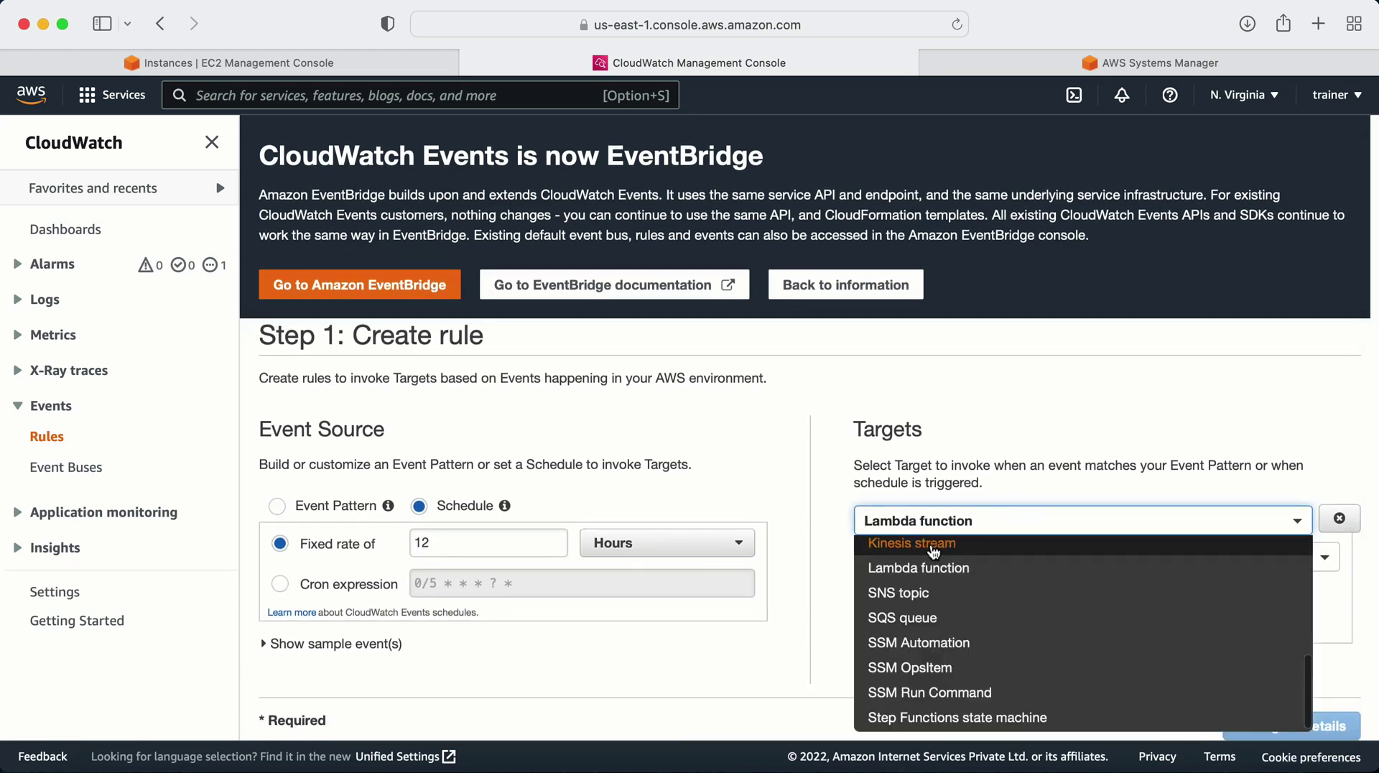
{"action": "left_click", "coordinate": [911, 644]}
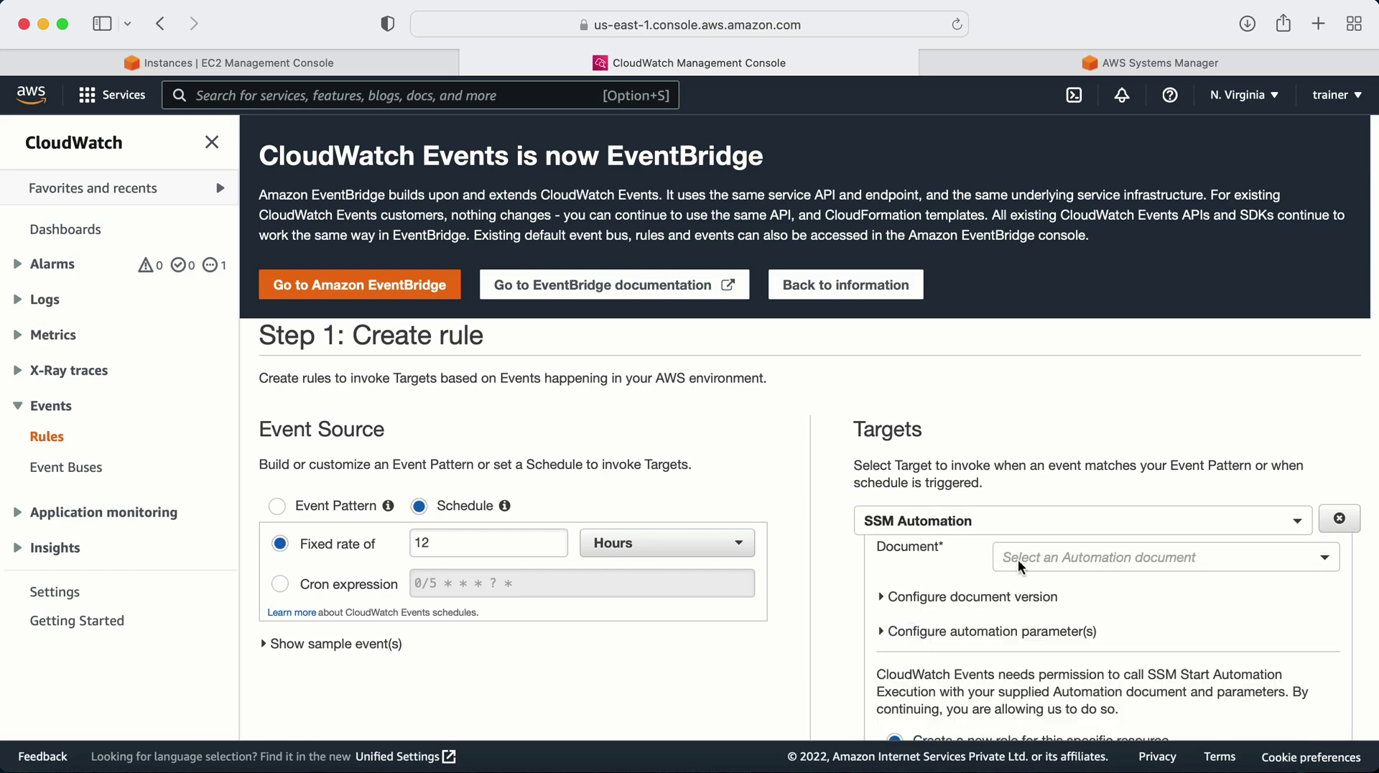
Browse the Automation documents available for the SSM Automation target without choosing one.
{"action": "scroll", "coordinate": [1021, 571], "scroll_direction": "down", "scroll_amount": 3}
{"action": "scroll", "coordinate": [1024, 567], "scroll_direction": "down", "scroll_amount": 2}
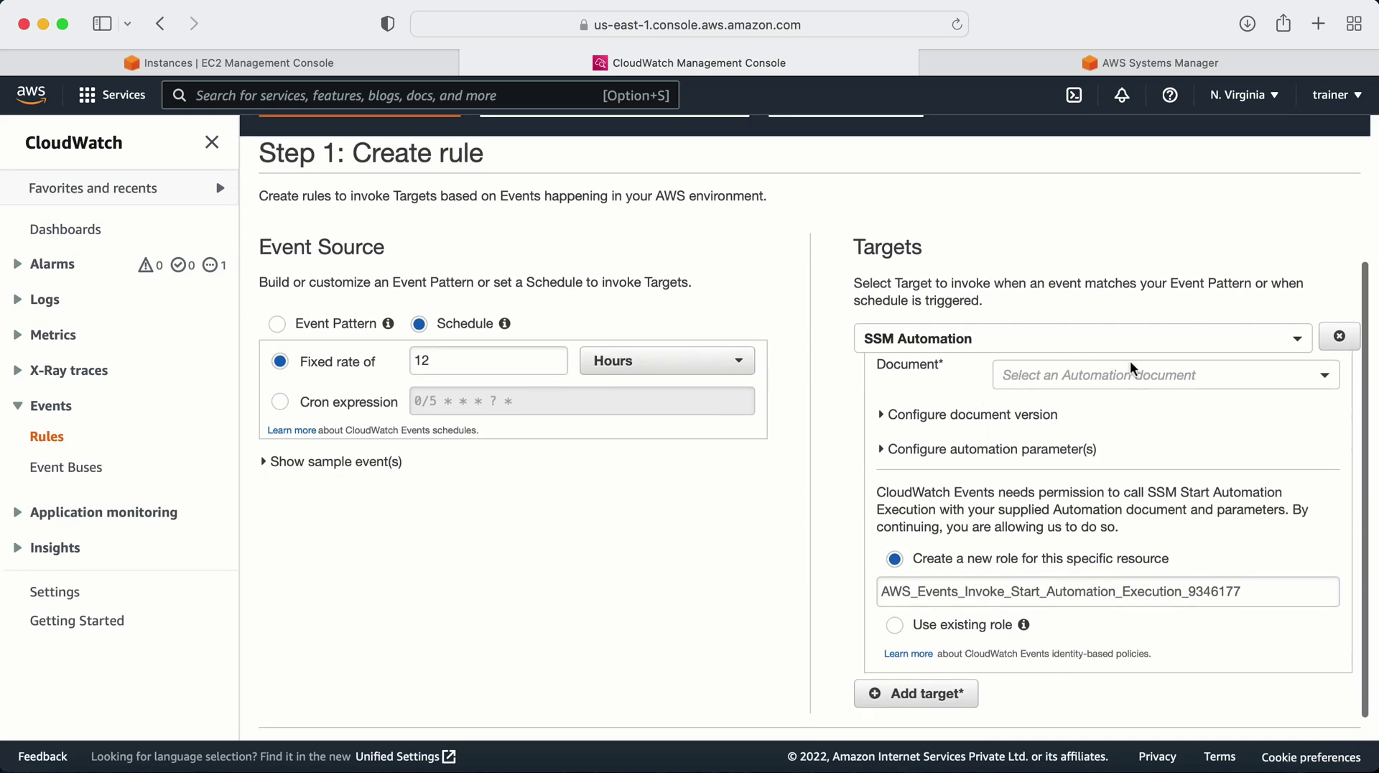
{"action": "left_click", "coordinate": [1083, 375]}
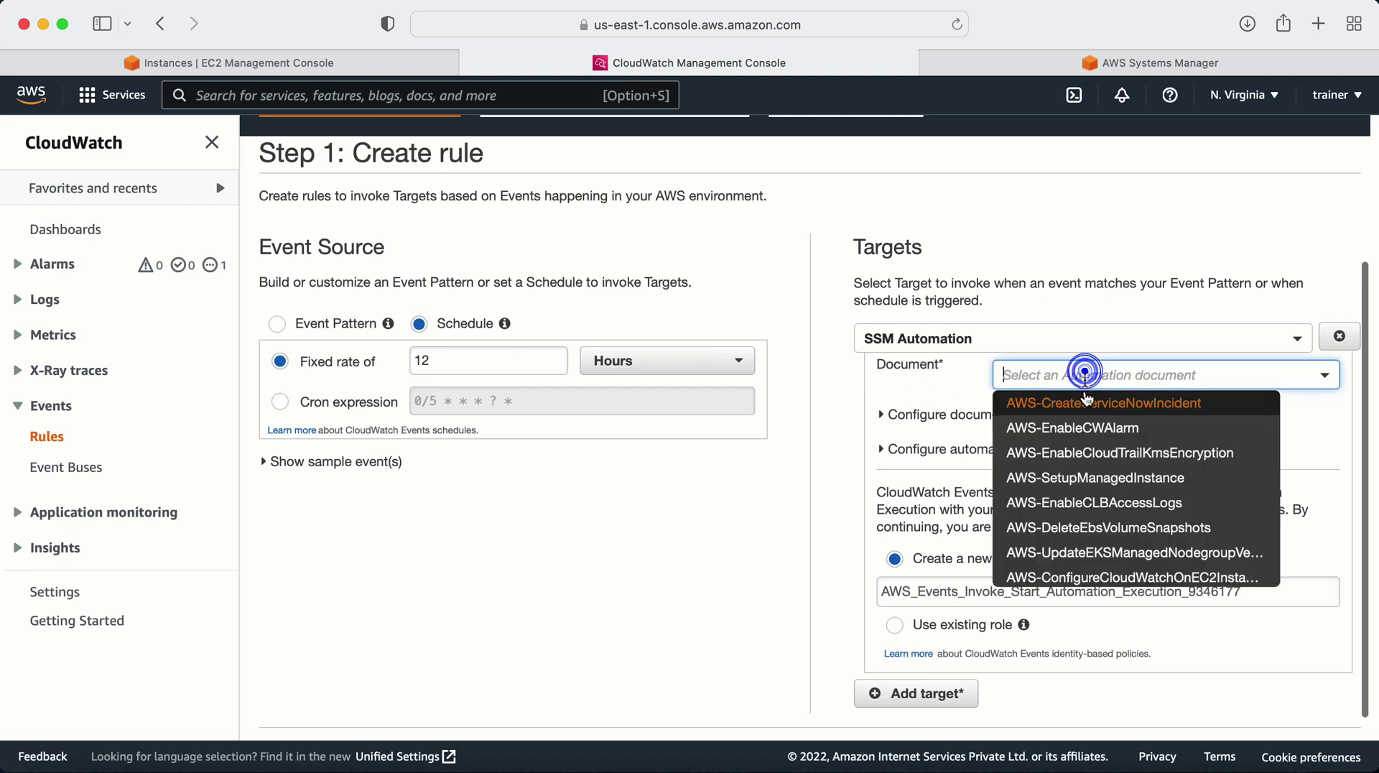
{"action": "scroll", "coordinate": [1104, 482], "scroll_direction": "down", "scroll_amount": 10}
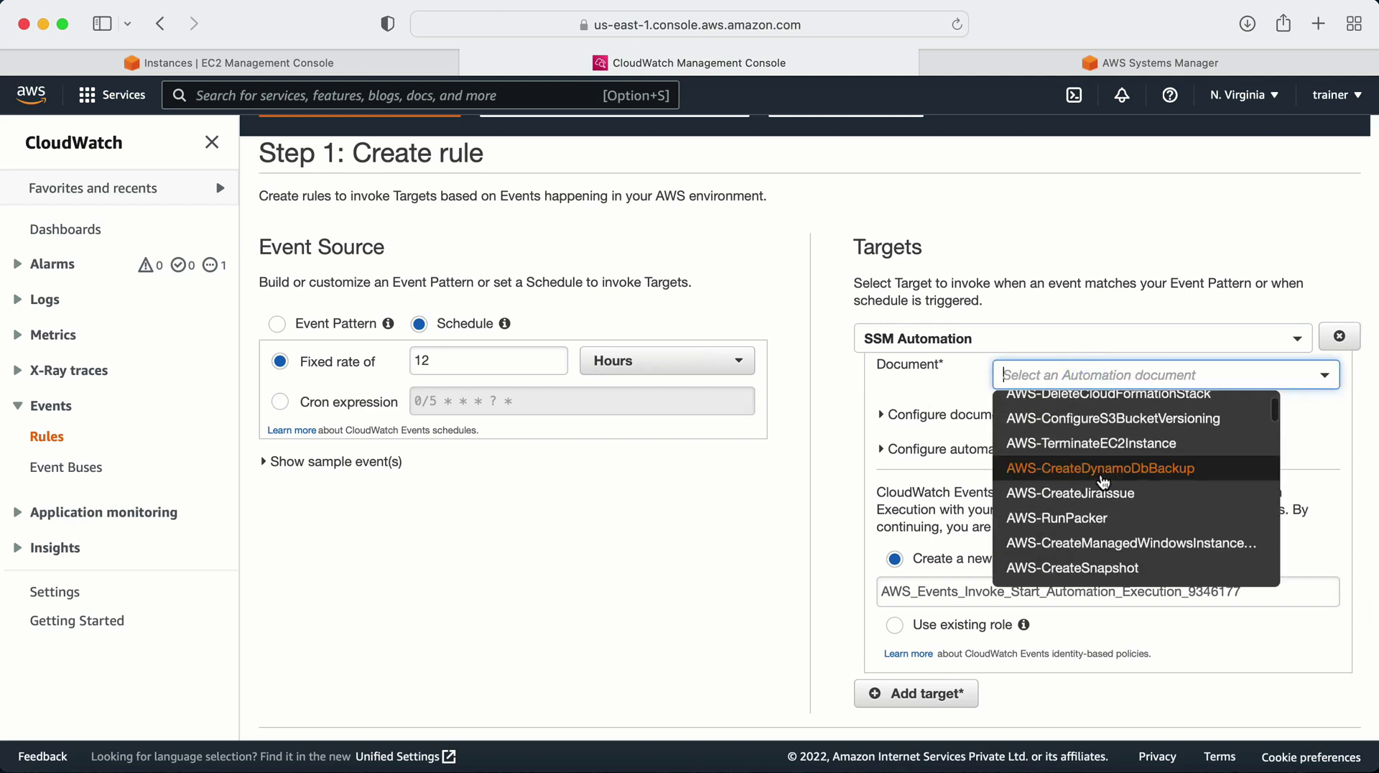
{"action": "scroll", "coordinate": [1104, 481], "scroll_direction": "up", "scroll_amount": 5}
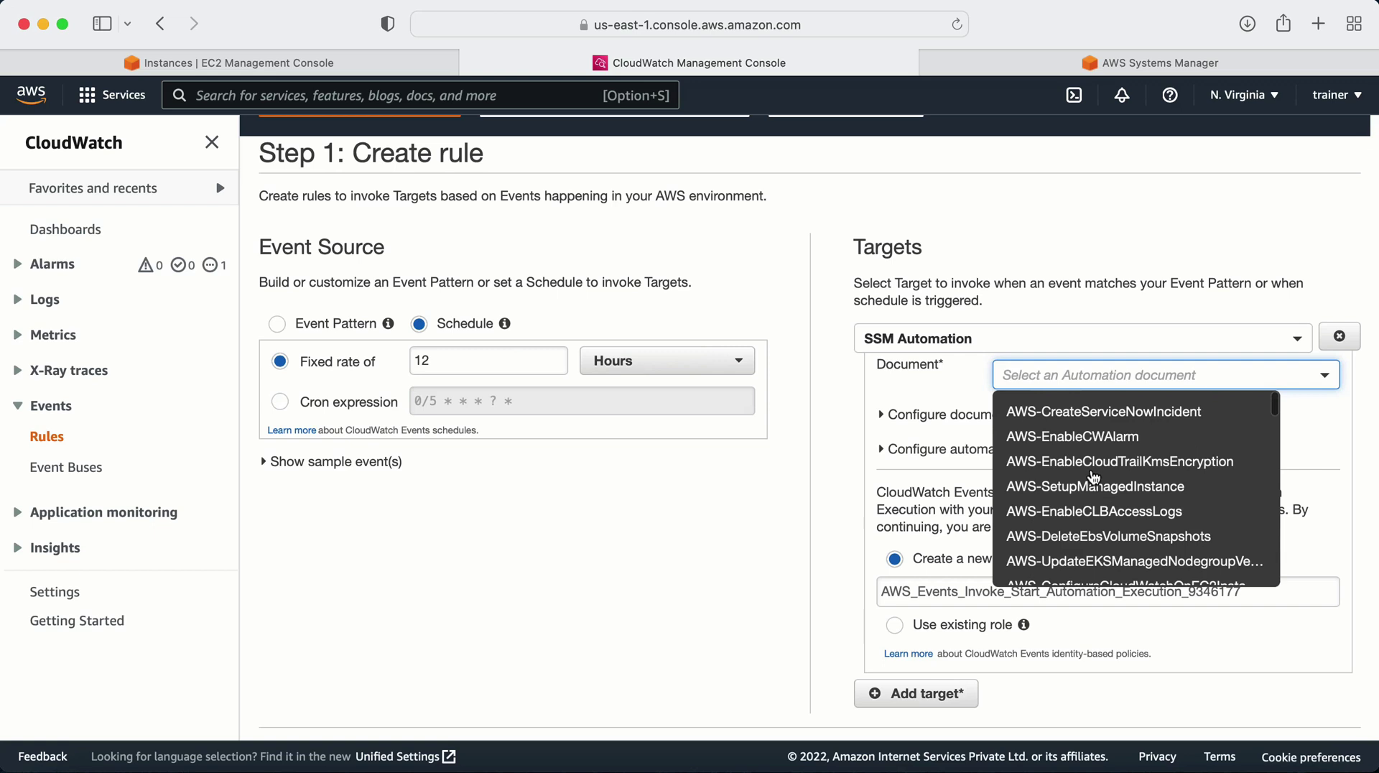
{"action": "left_click", "coordinate": [783, 441]}
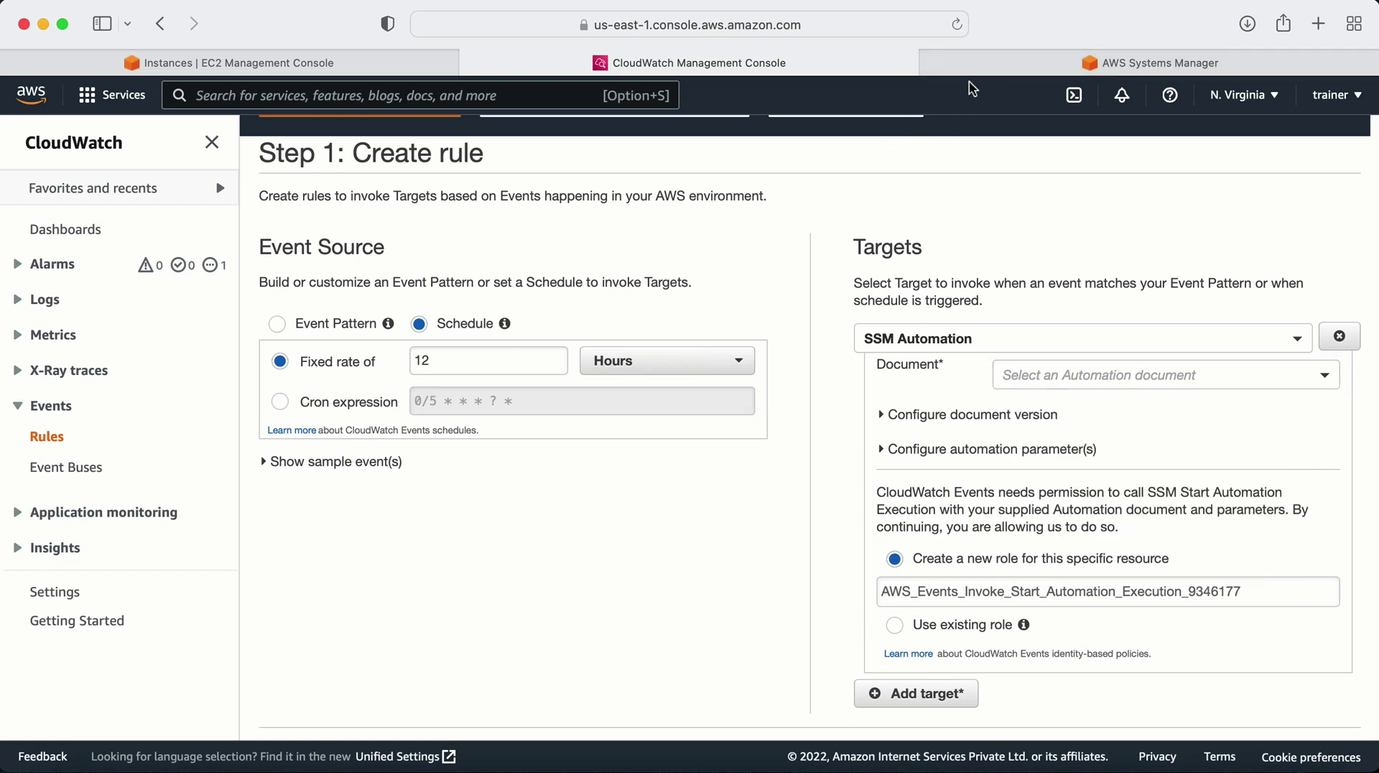
Switch to Systems Manager, open Documents under Shared Resources and look over the documents owned by Amazon.
{"action": "left_click", "coordinate": [1035, 56]}
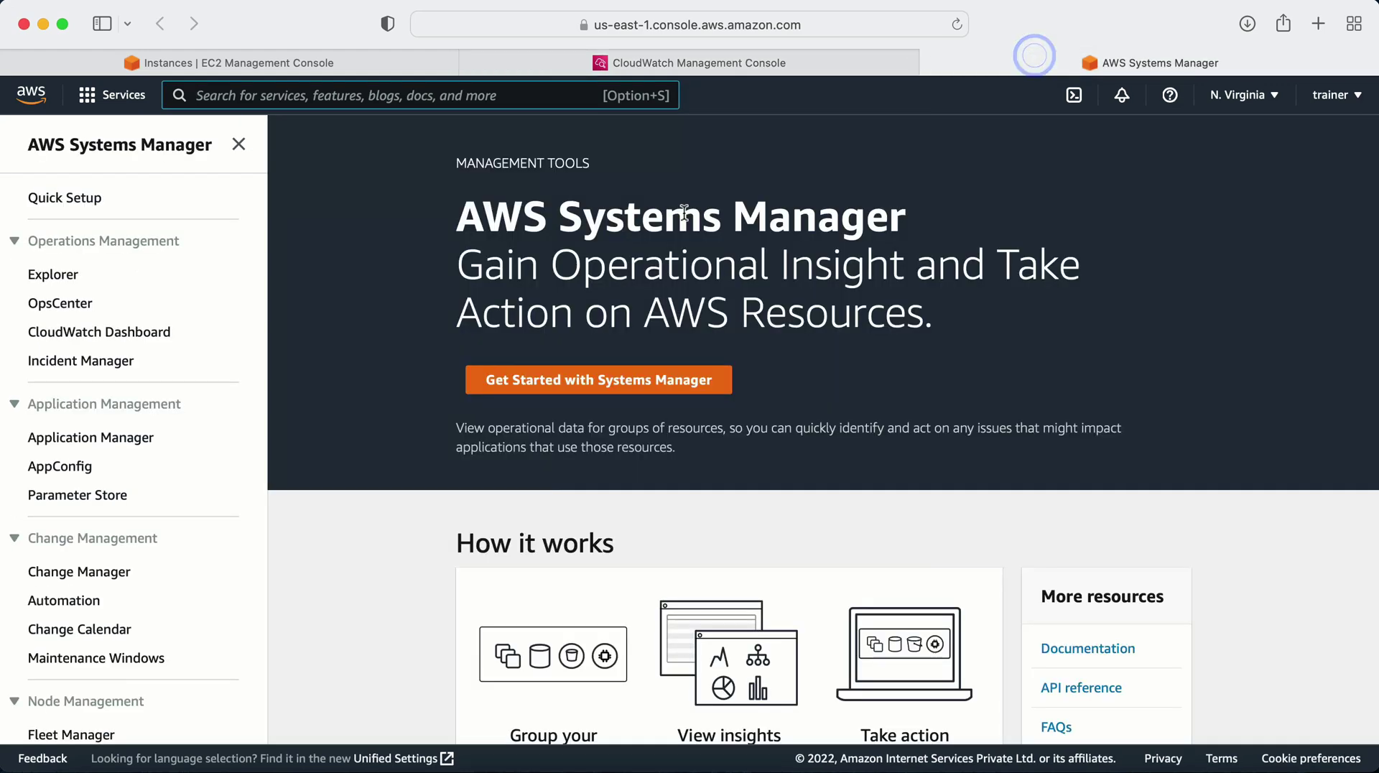
{"action": "scroll", "coordinate": [111, 564], "scroll_direction": "down", "scroll_amount": 5}
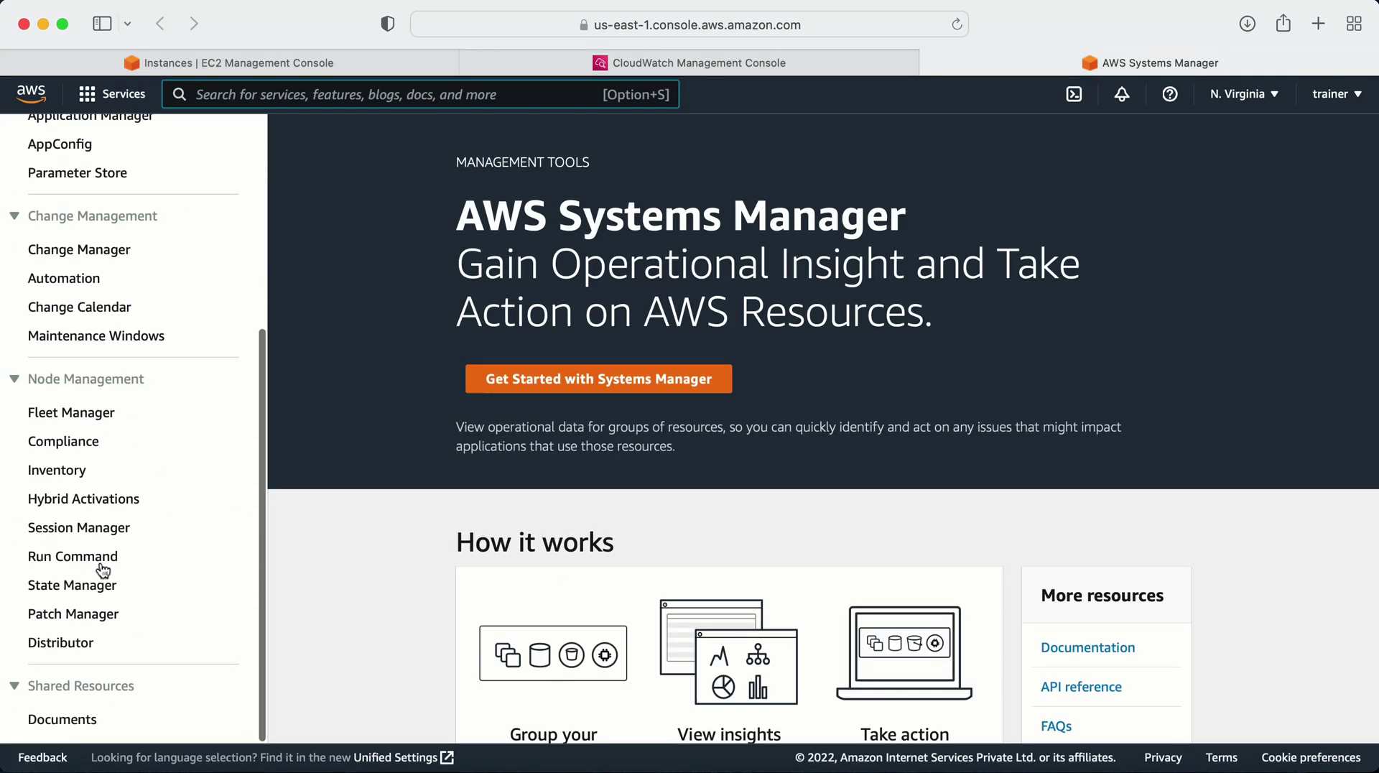
{"action": "left_click", "coordinate": [60, 726]}
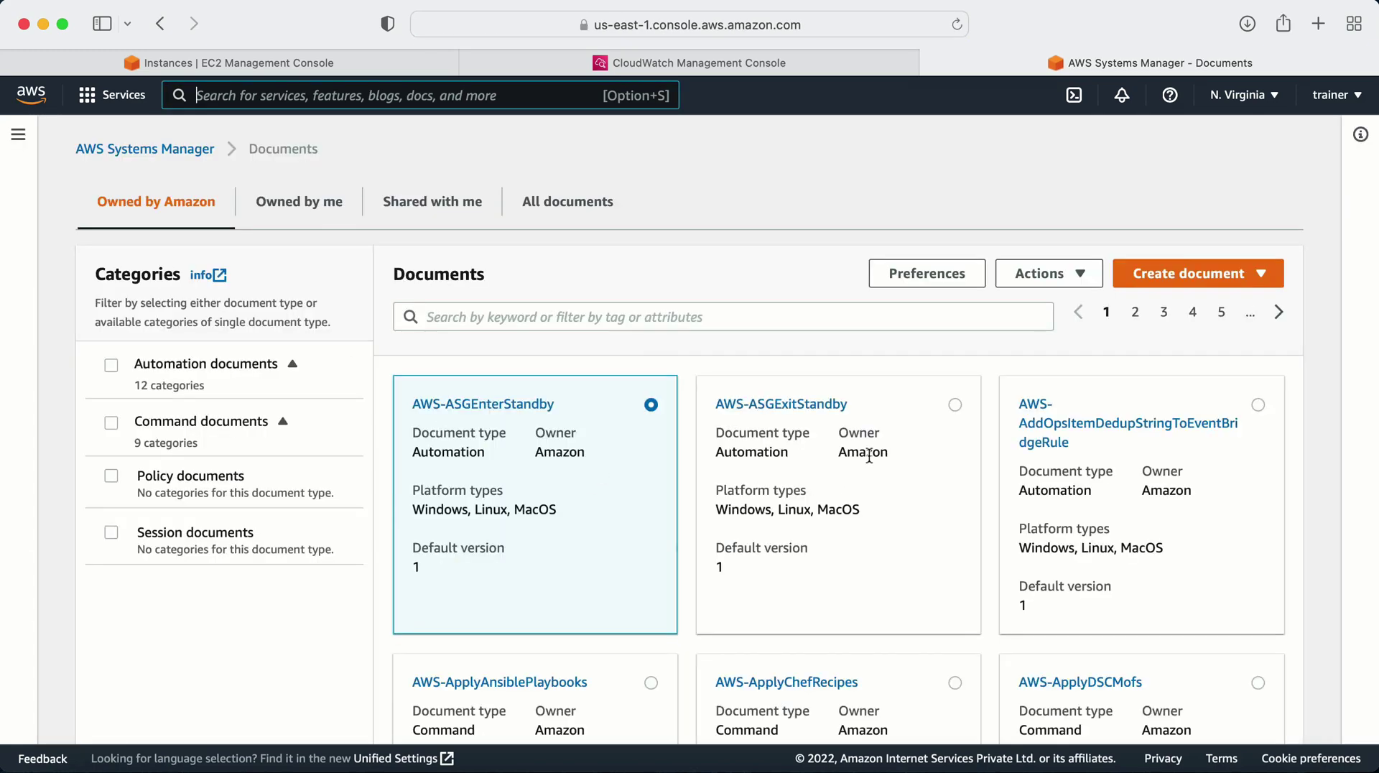
{"action": "scroll", "coordinate": [558, 704], "scroll_direction": "down", "scroll_amount": 3}
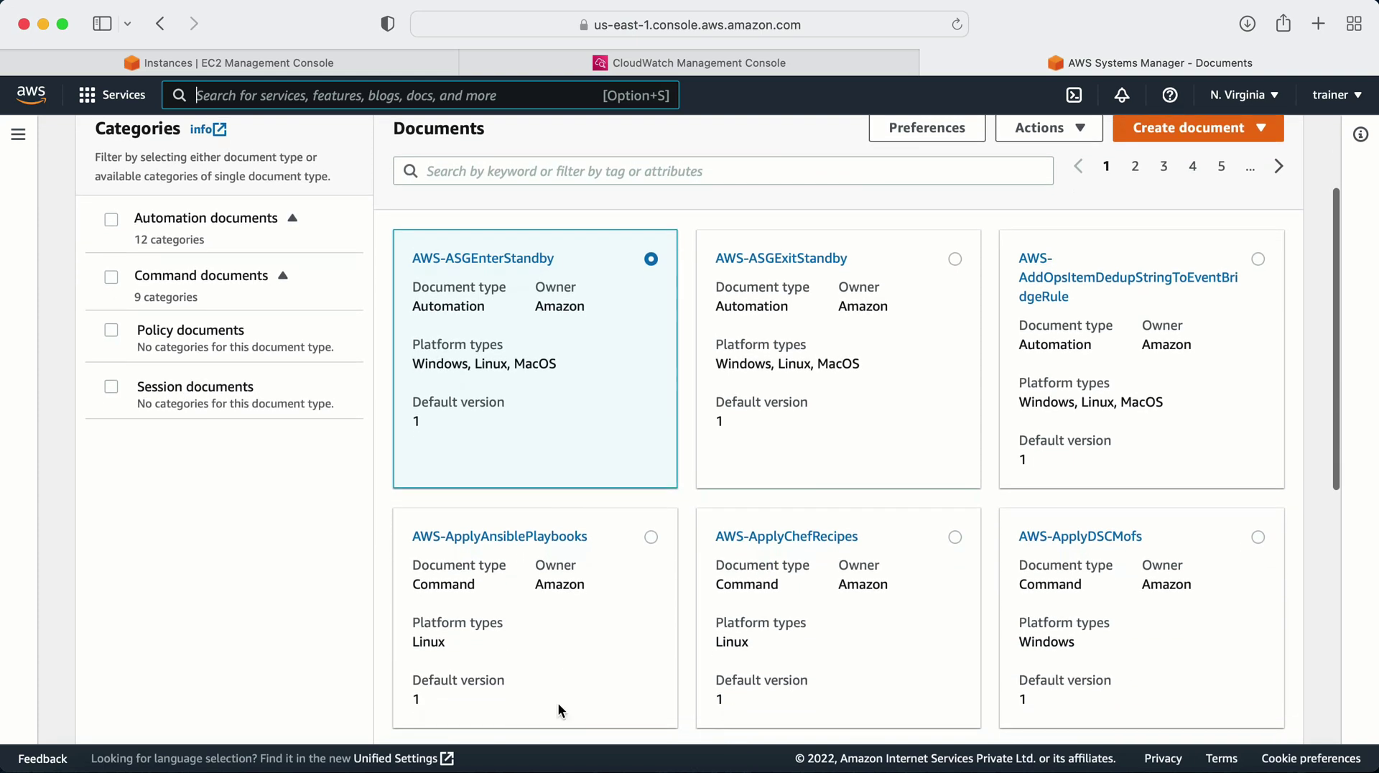
{"action": "scroll", "coordinate": [558, 704], "scroll_direction": "up", "scroll_amount": 3}
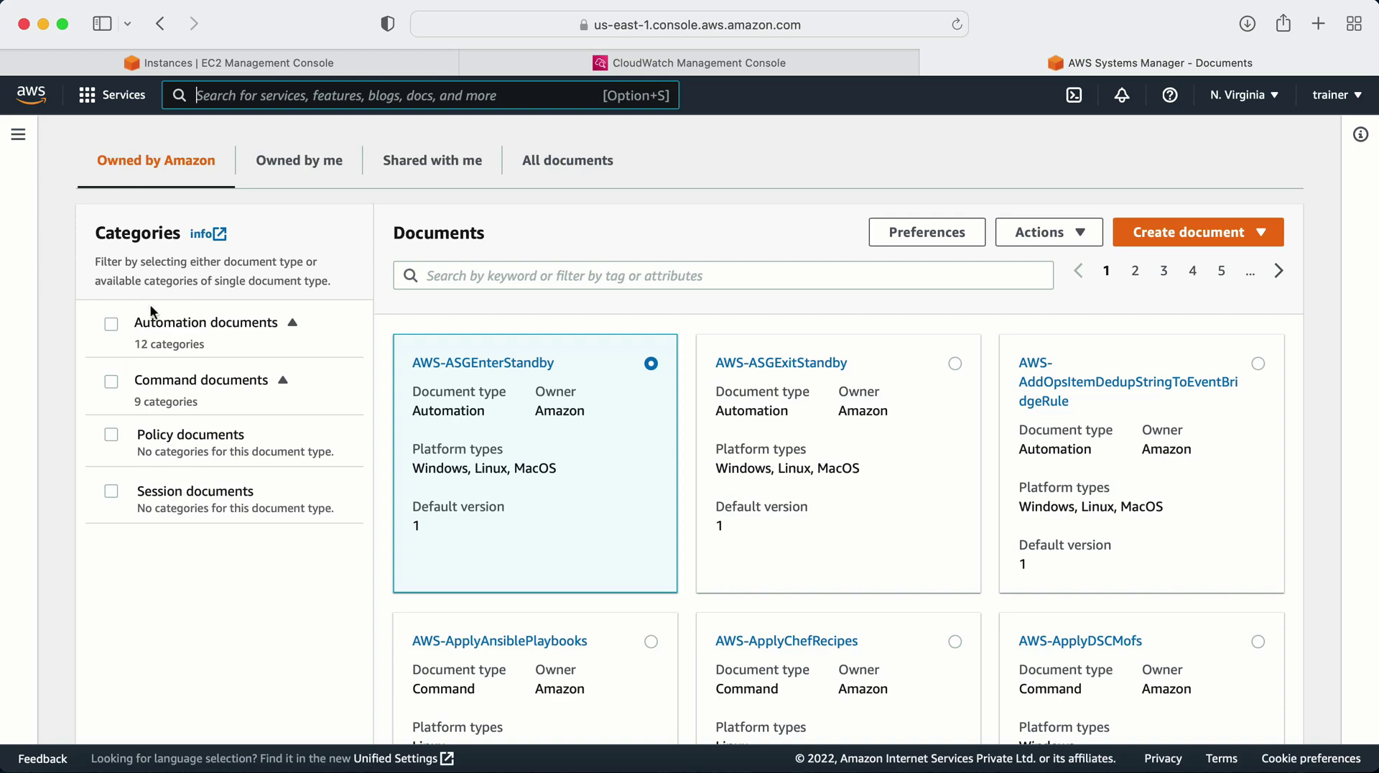
Filter the Amazon-owned documents to Automation documents and look through the first two pages.
{"action": "left_click", "coordinate": [111, 323]}
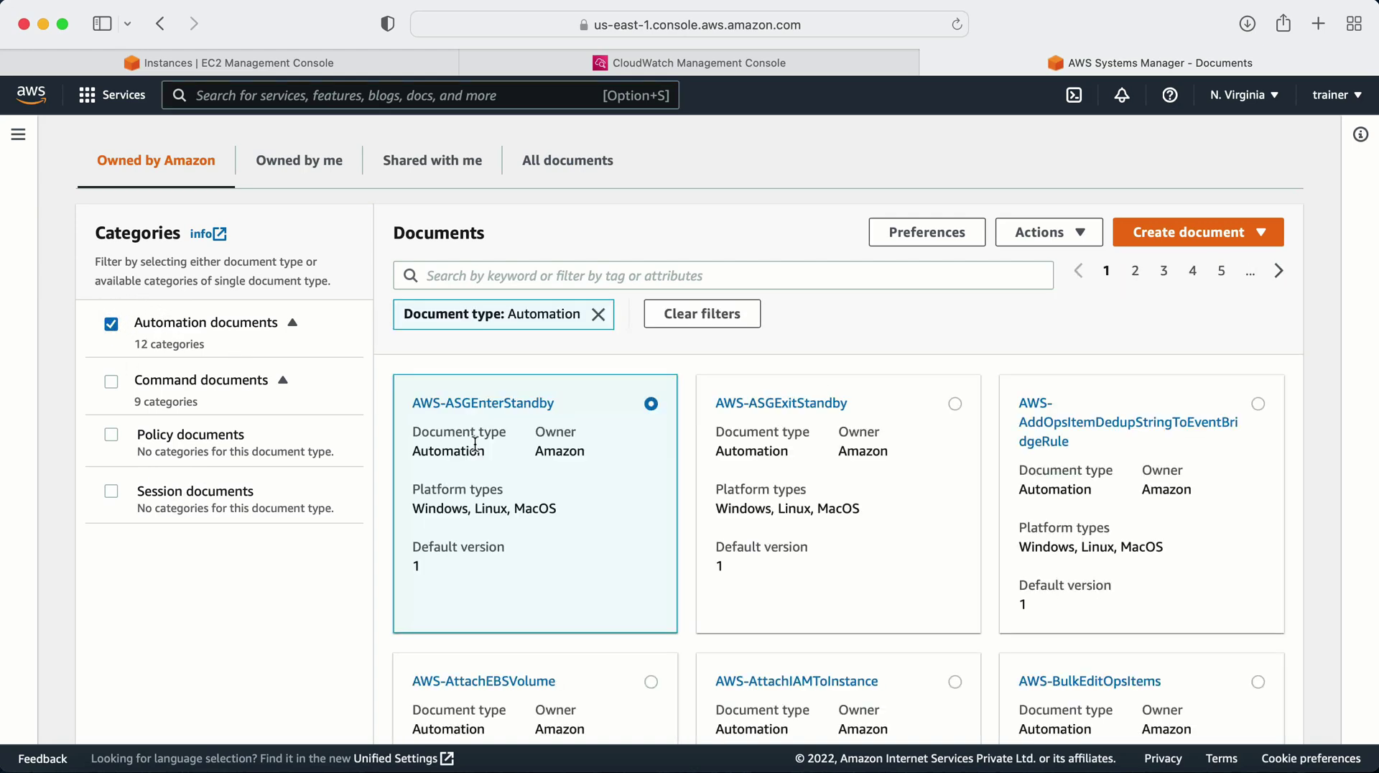
{"action": "scroll", "coordinate": [637, 471], "scroll_direction": "down", "scroll_amount": 5}
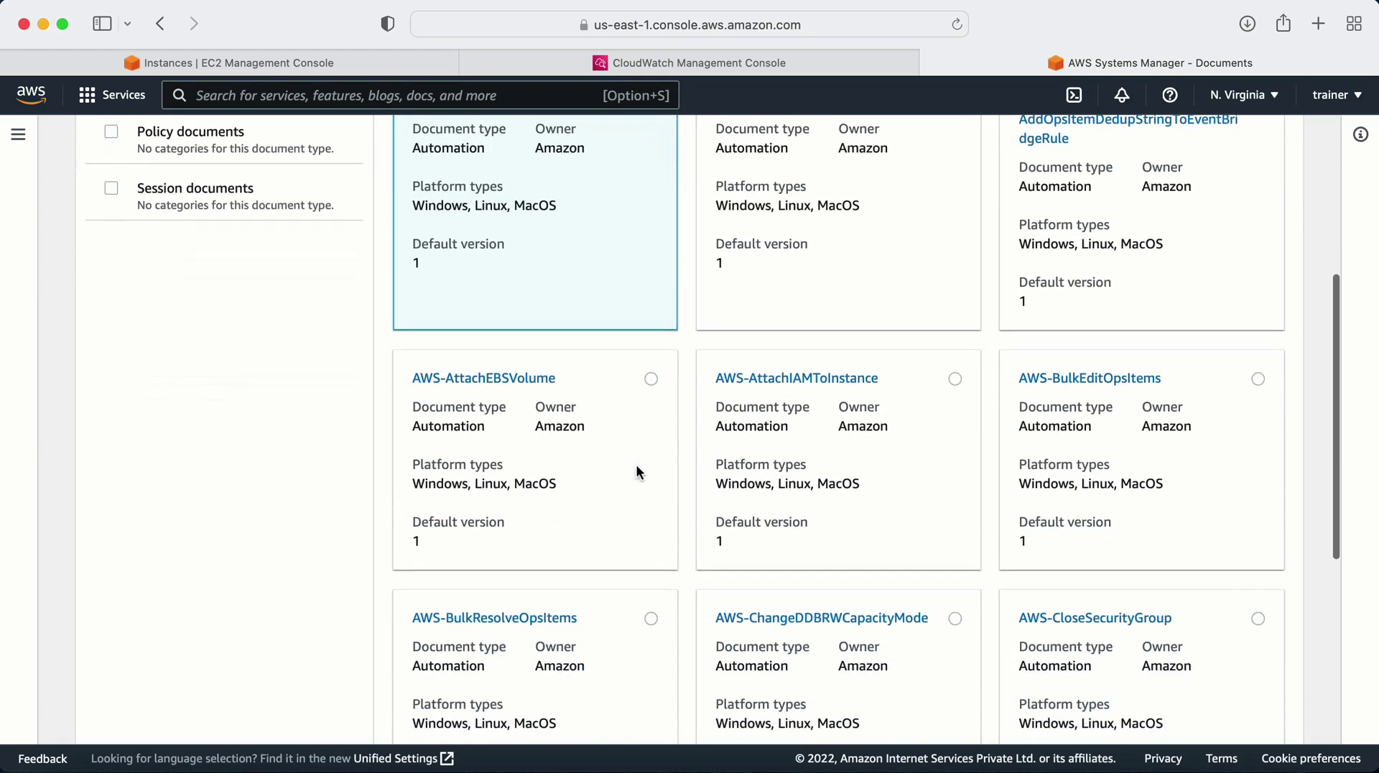
{"action": "scroll", "coordinate": [636, 471], "scroll_direction": "down", "scroll_amount": 6}
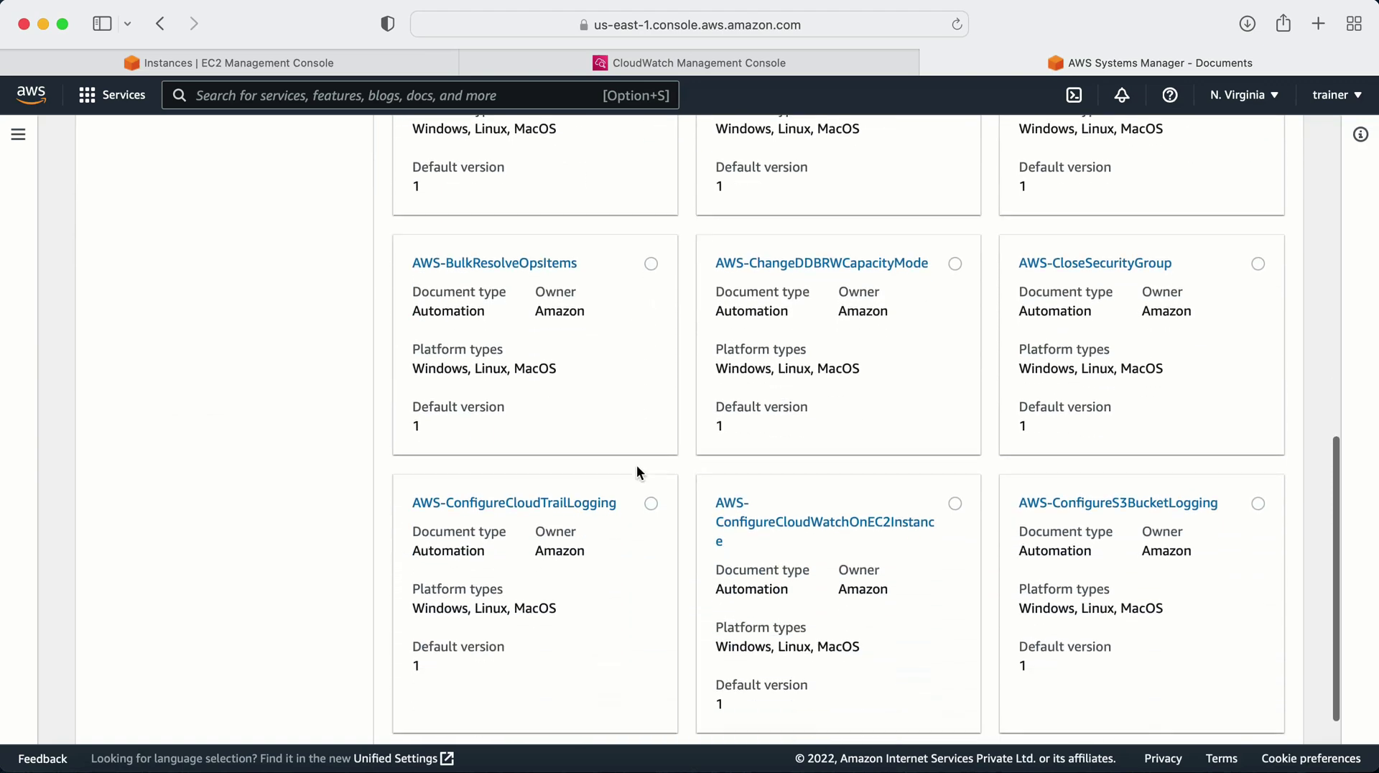
{"action": "scroll", "coordinate": [637, 471], "scroll_direction": "up", "scroll_amount": 12}
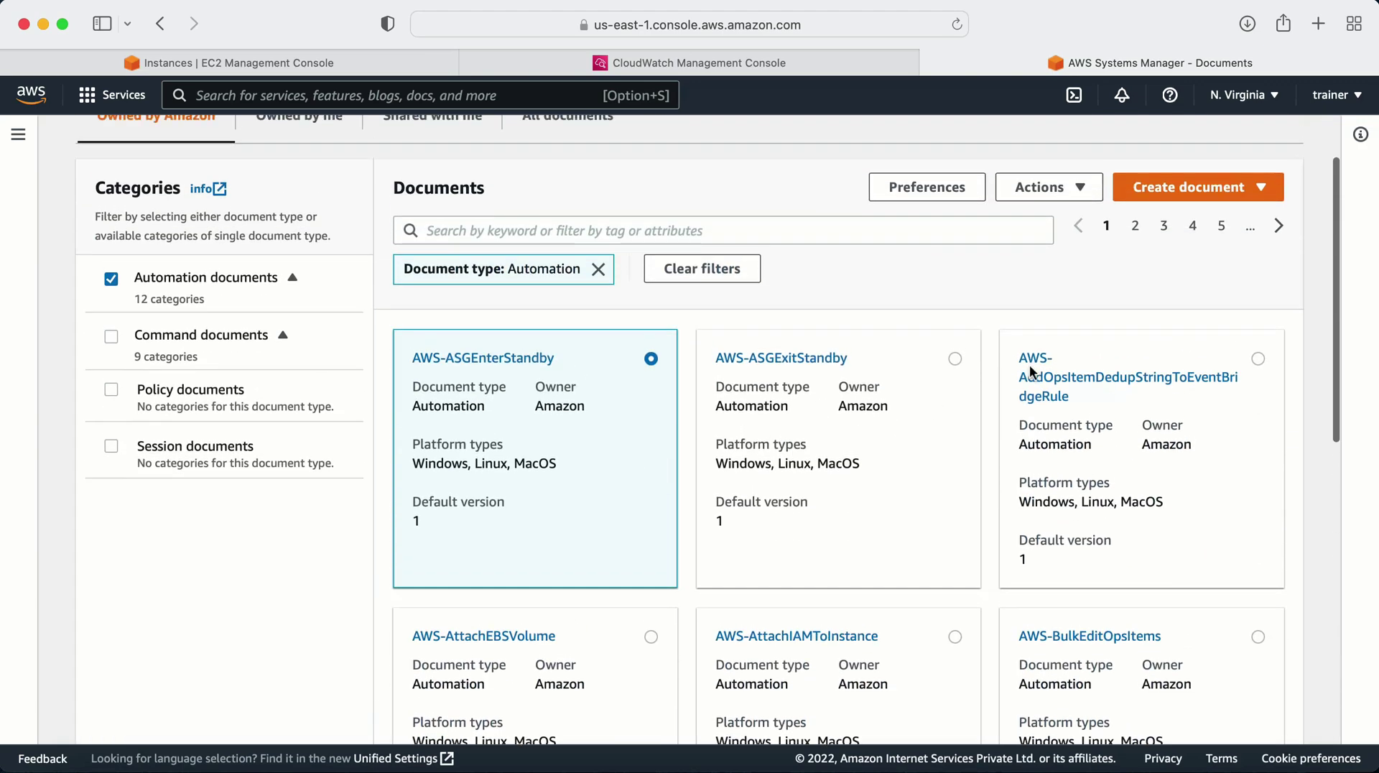
{"action": "left_click", "coordinate": [1136, 225]}
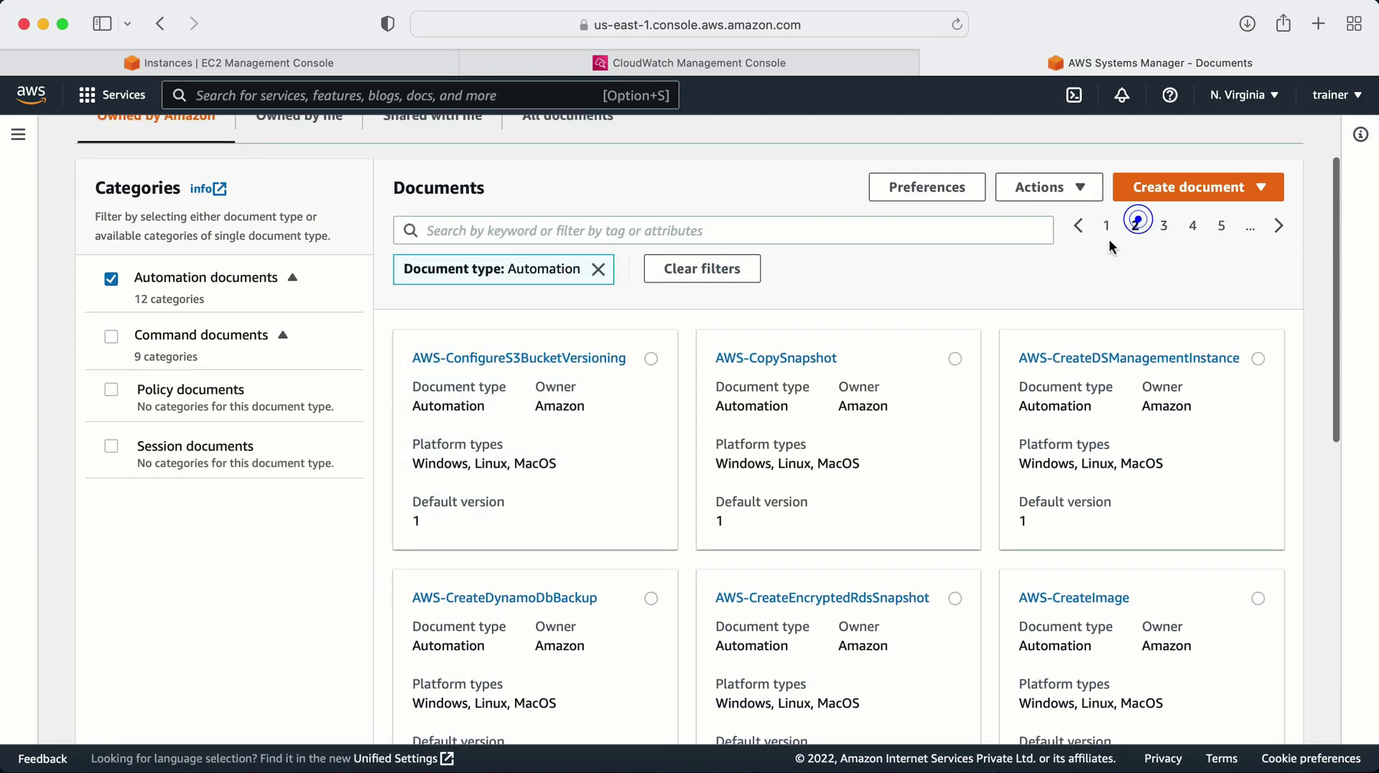
Search the Automation documents for start and highlight the name AWS-StartEC2Instance.
{"action": "left_click", "coordinate": [532, 237]}
{"action": "type", "text": "st"}
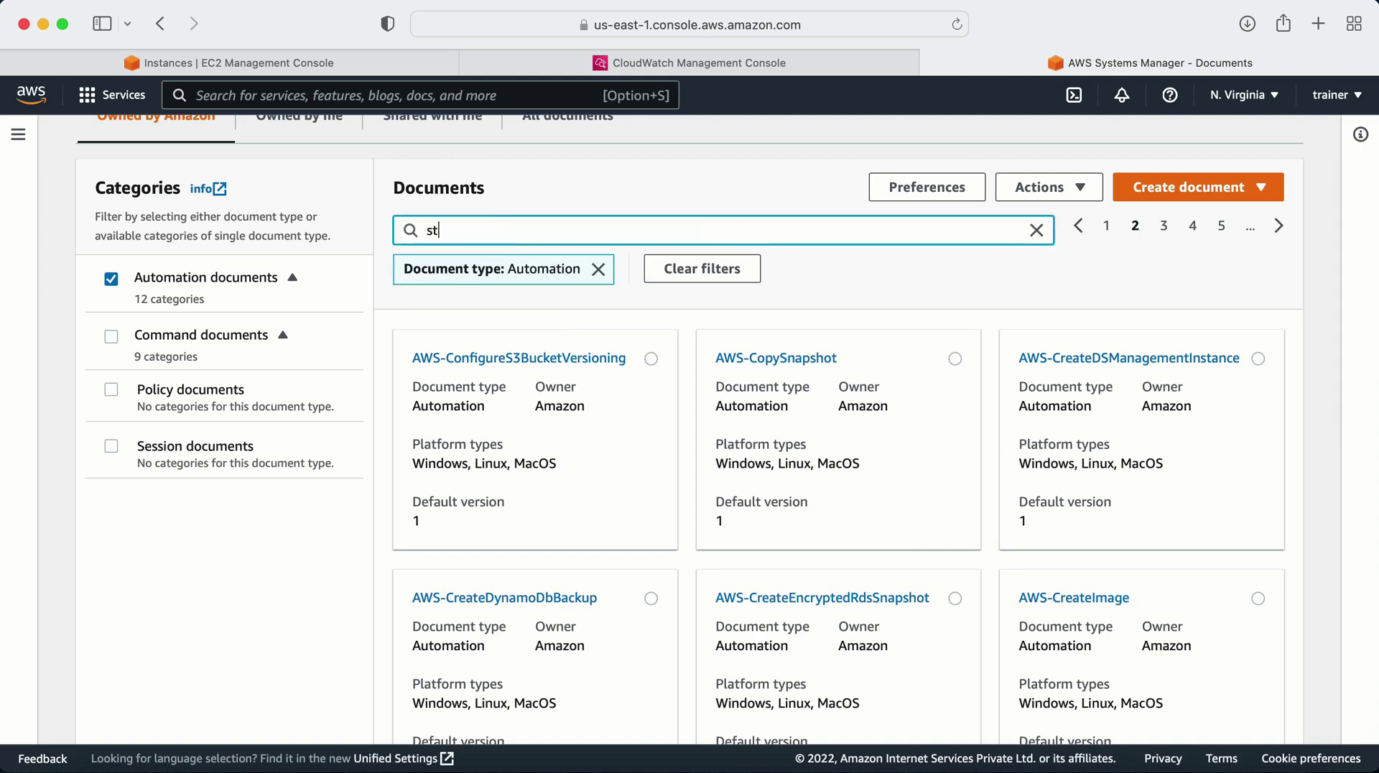
{"action": "type", "text": "art"}
{"action": "key", "text": "Return"}
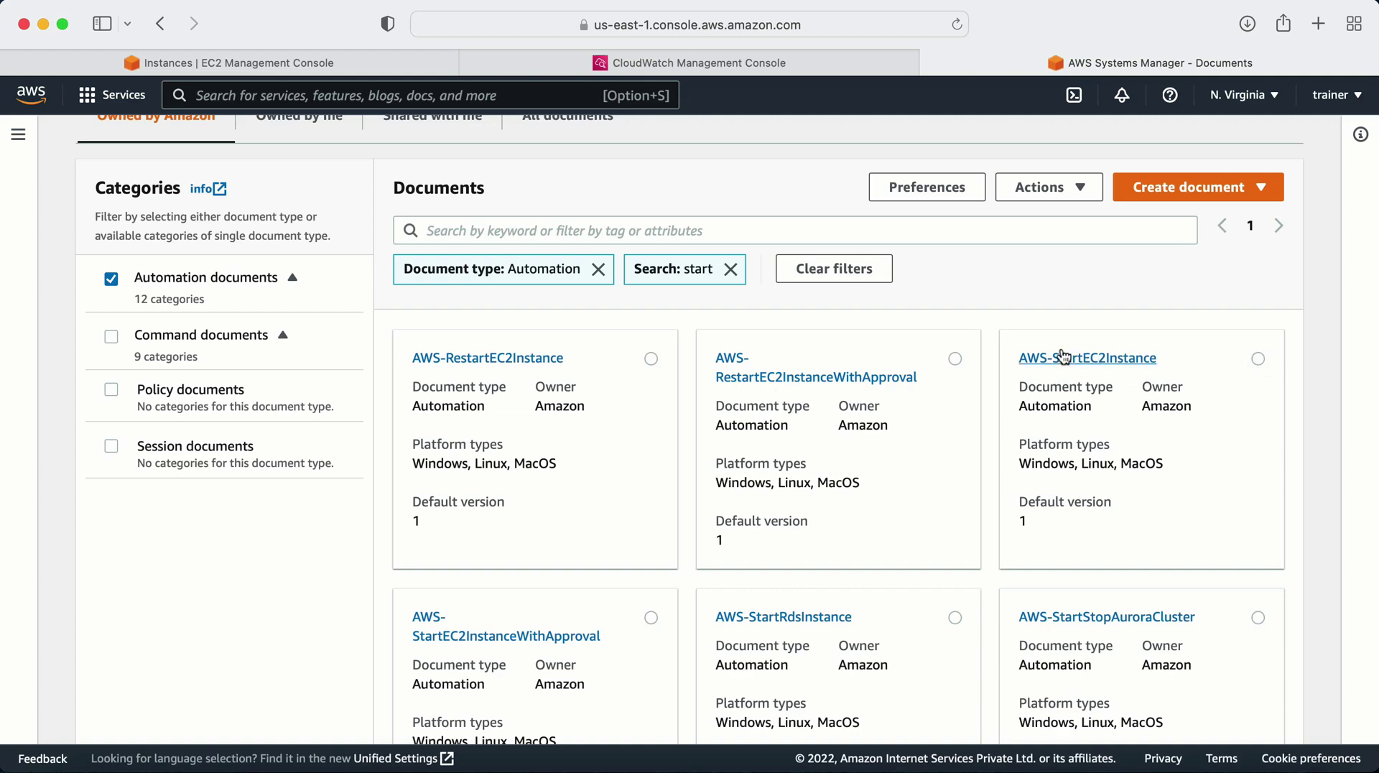
{"action": "left_click_drag", "start_coordinate": [1015, 357], "coordinate": [1180, 359]}
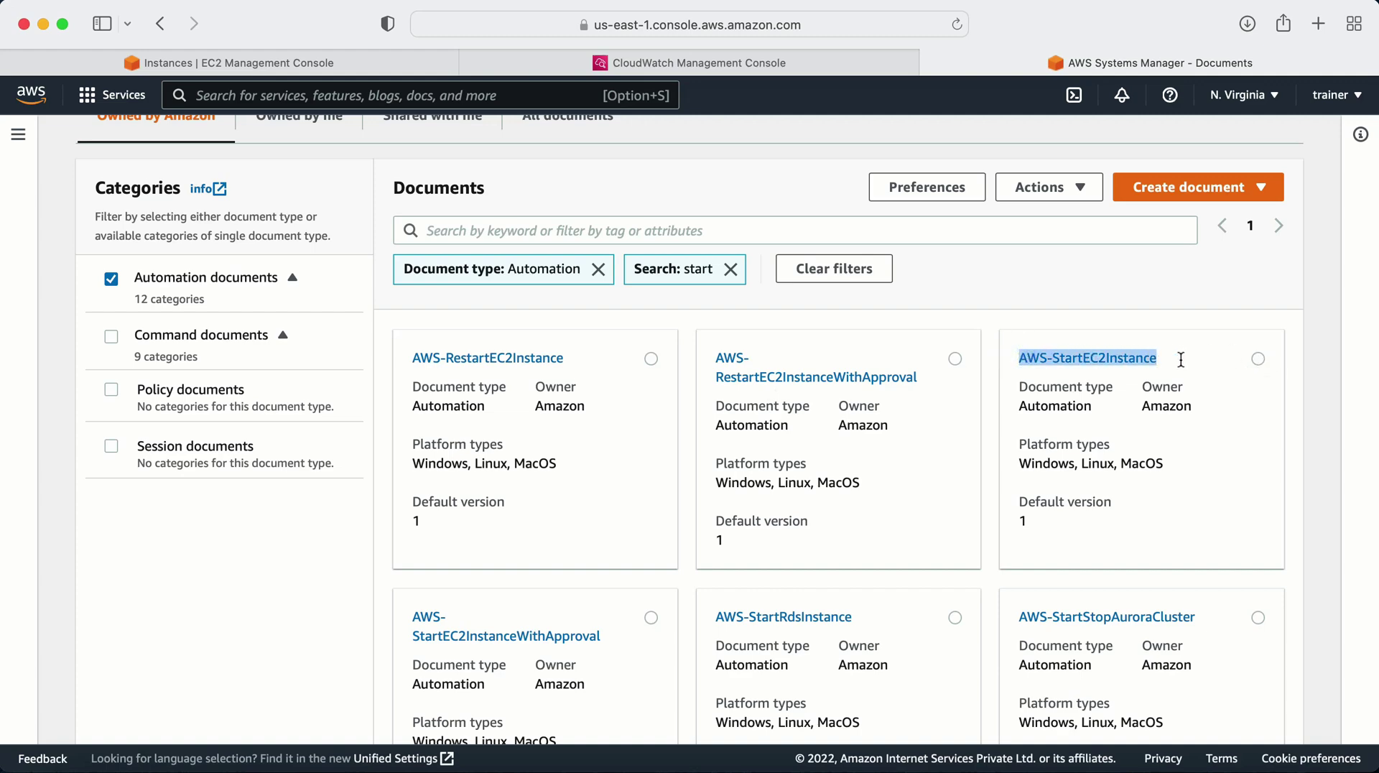
Return to the CloudWatch rule and choose AWS-StartEC2Instance as the SSM Automation target's document.
{"action": "left_click", "coordinate": [748, 64]}
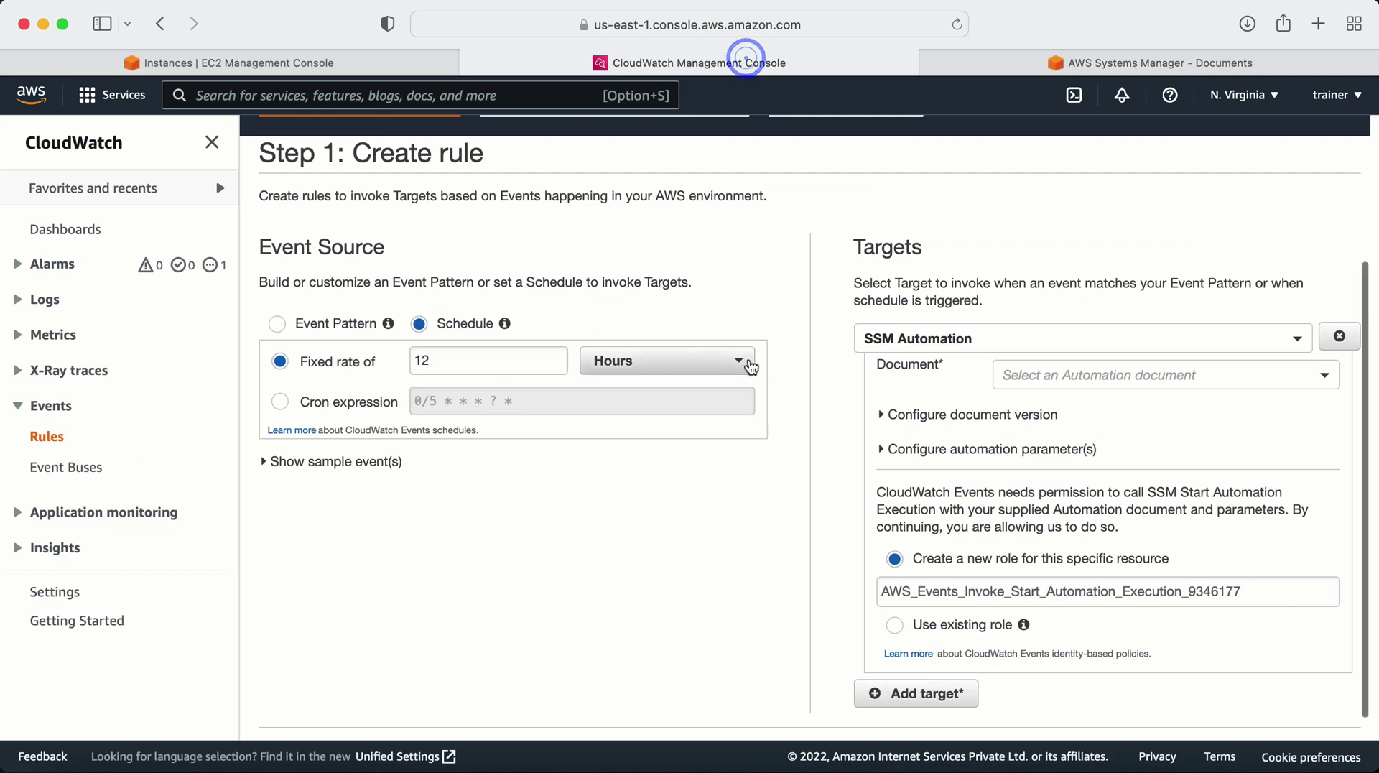
{"action": "left_click", "coordinate": [1005, 376]}
{"action": "type", "text": "st"}
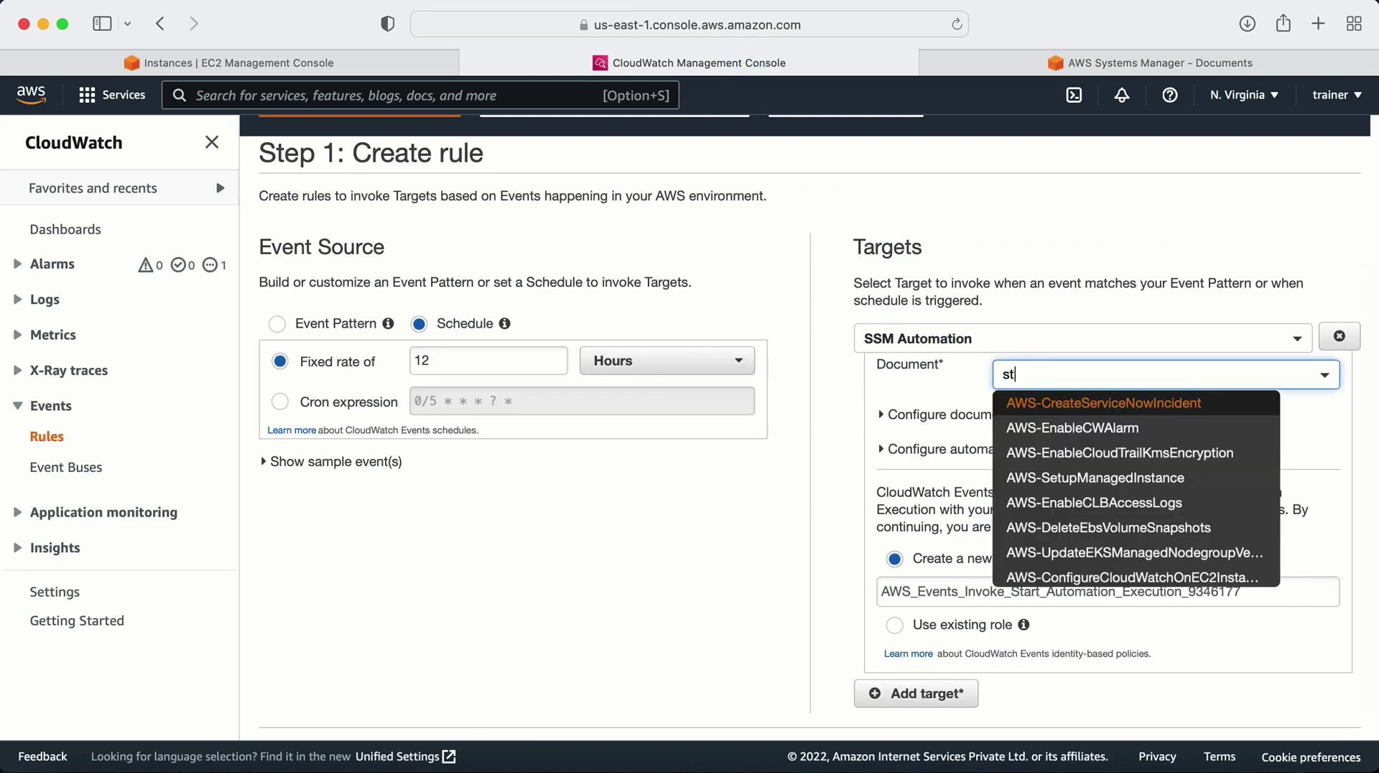
{"action": "type", "text": "art"}
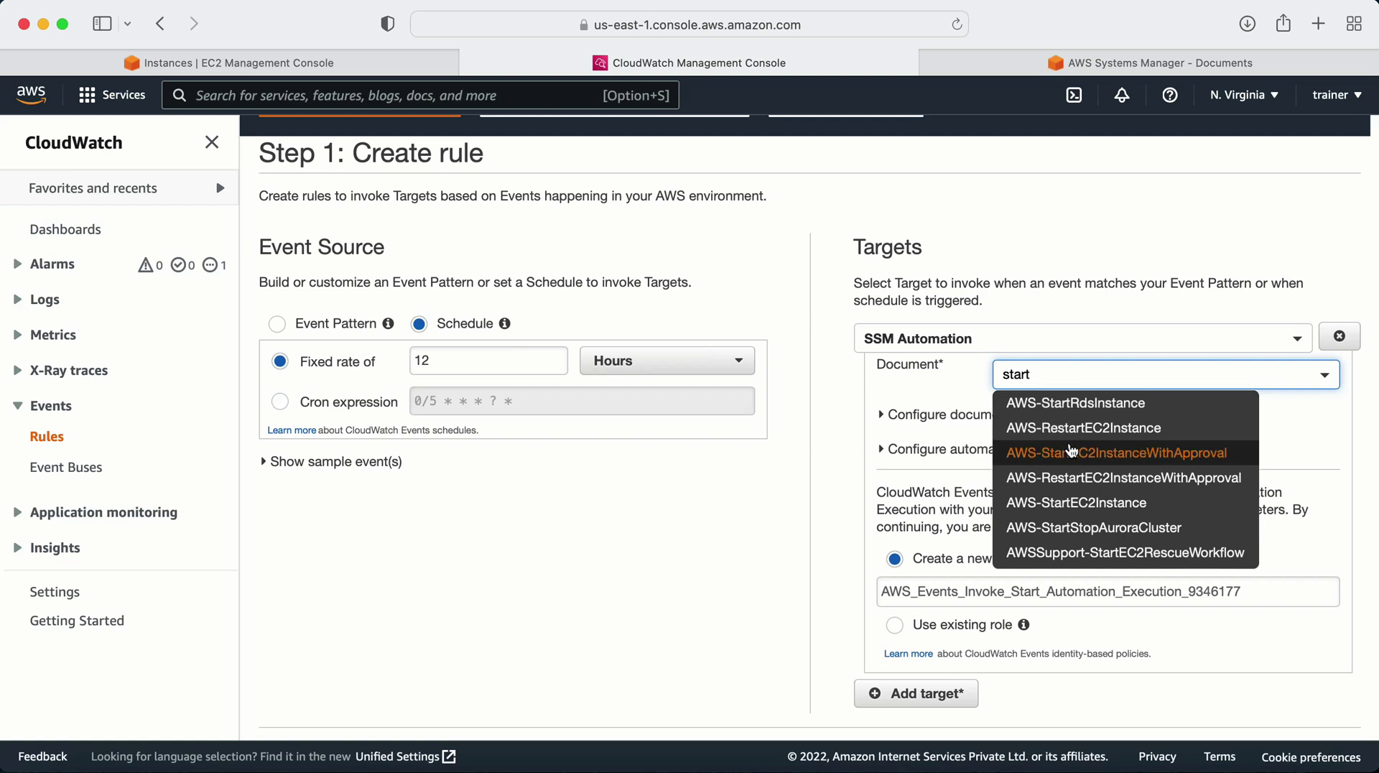
{"action": "left_click", "coordinate": [1053, 503]}
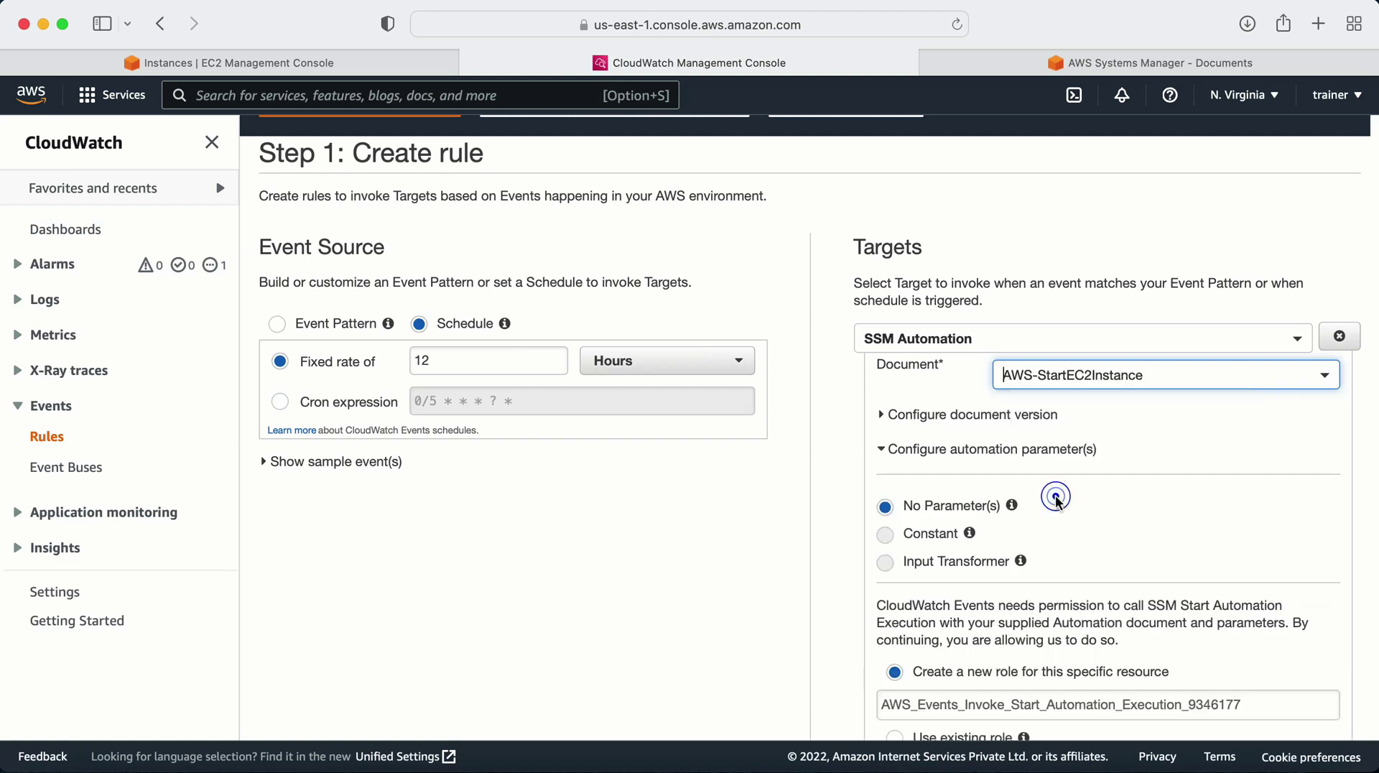
Use constant automation parameters and fill InstanceId with i-0cddbefd9bd50a651, copied from the demo-ssh instance in the EC2 console.
{"action": "scroll", "coordinate": [1046, 492], "scroll_direction": "down", "scroll_amount": 3}
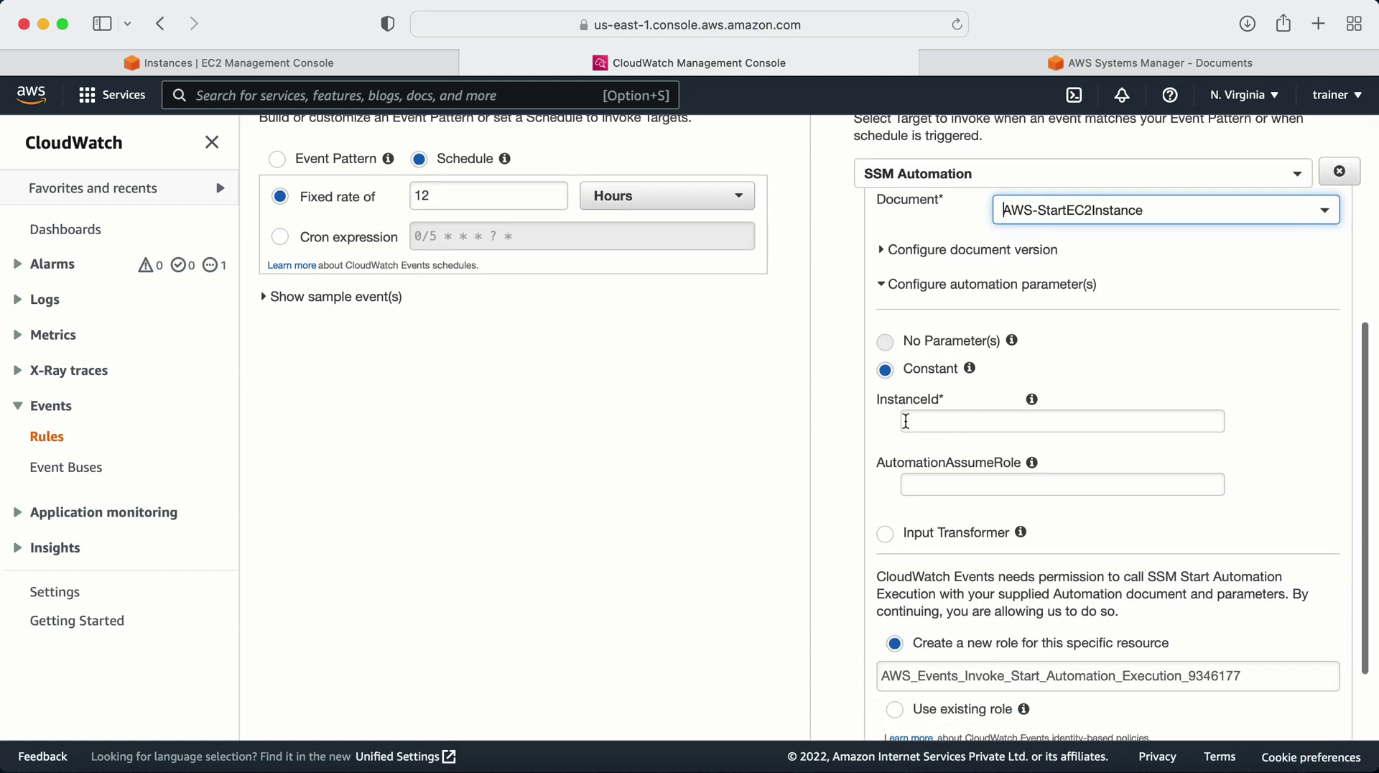
{"action": "left_click", "coordinate": [906, 571]}
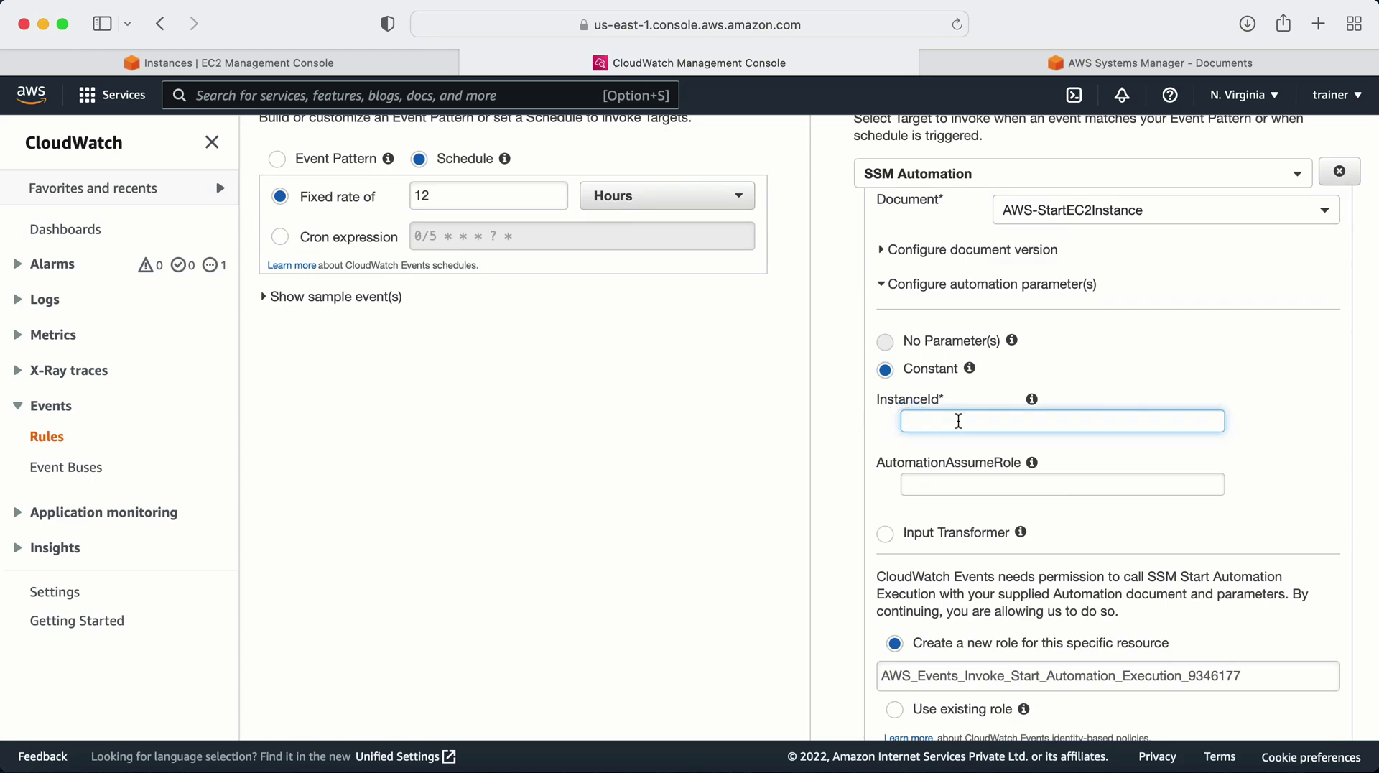
{"action": "left_click", "coordinate": [217, 57]}
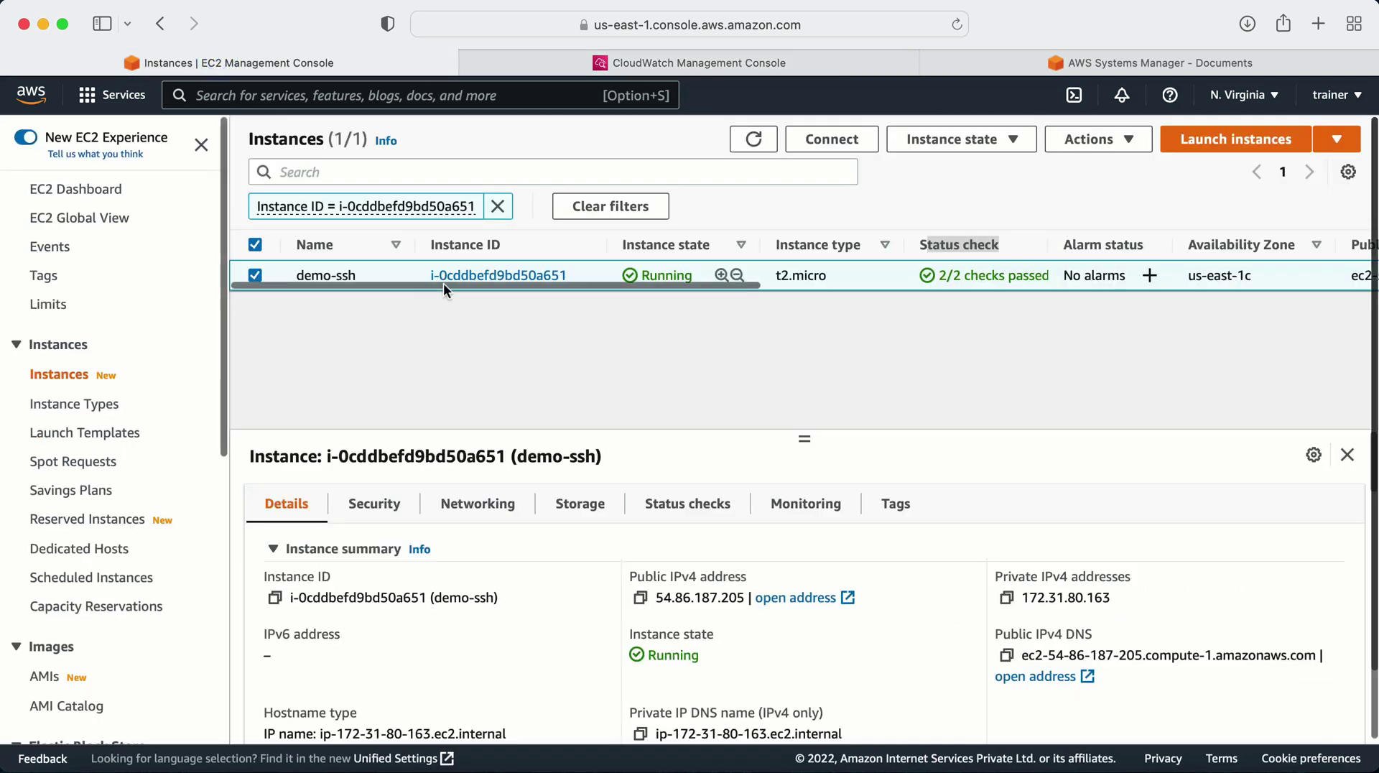
{"action": "left_click_drag", "start_coordinate": [423, 271], "coordinate": [578, 277]}
{"action": "key", "text": "super+c"}
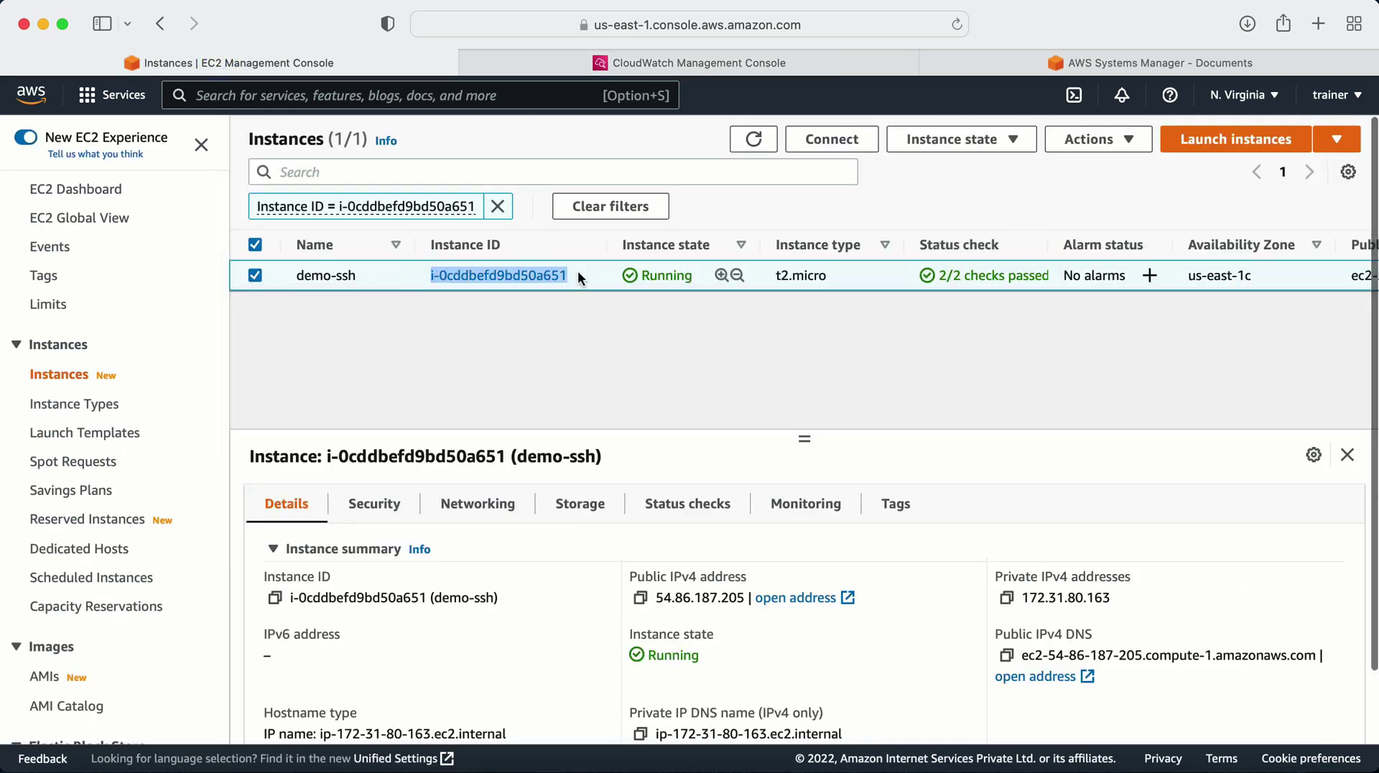
{"action": "left_click", "coordinate": [1093, 61]}
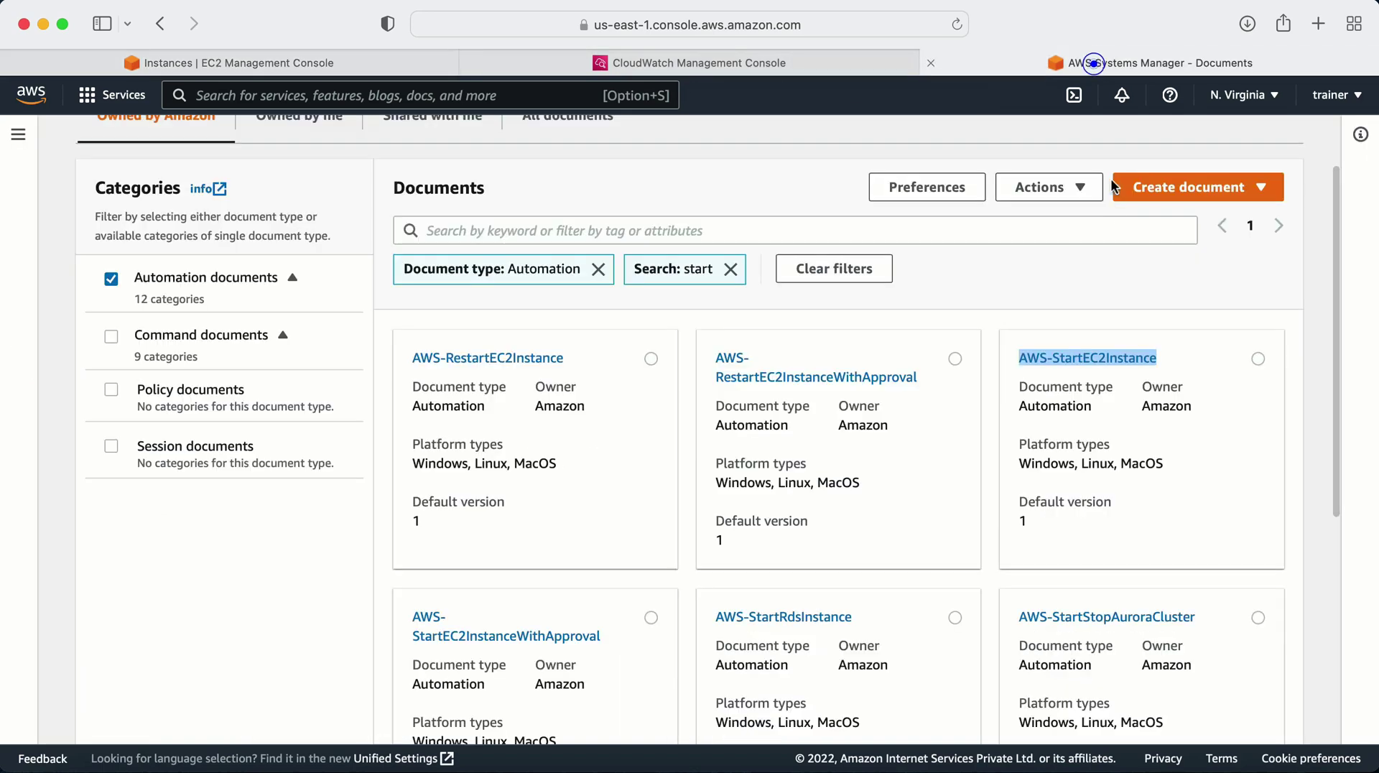
{"action": "left_click", "coordinate": [718, 63]}
{"action": "left_click", "coordinate": [953, 419]}
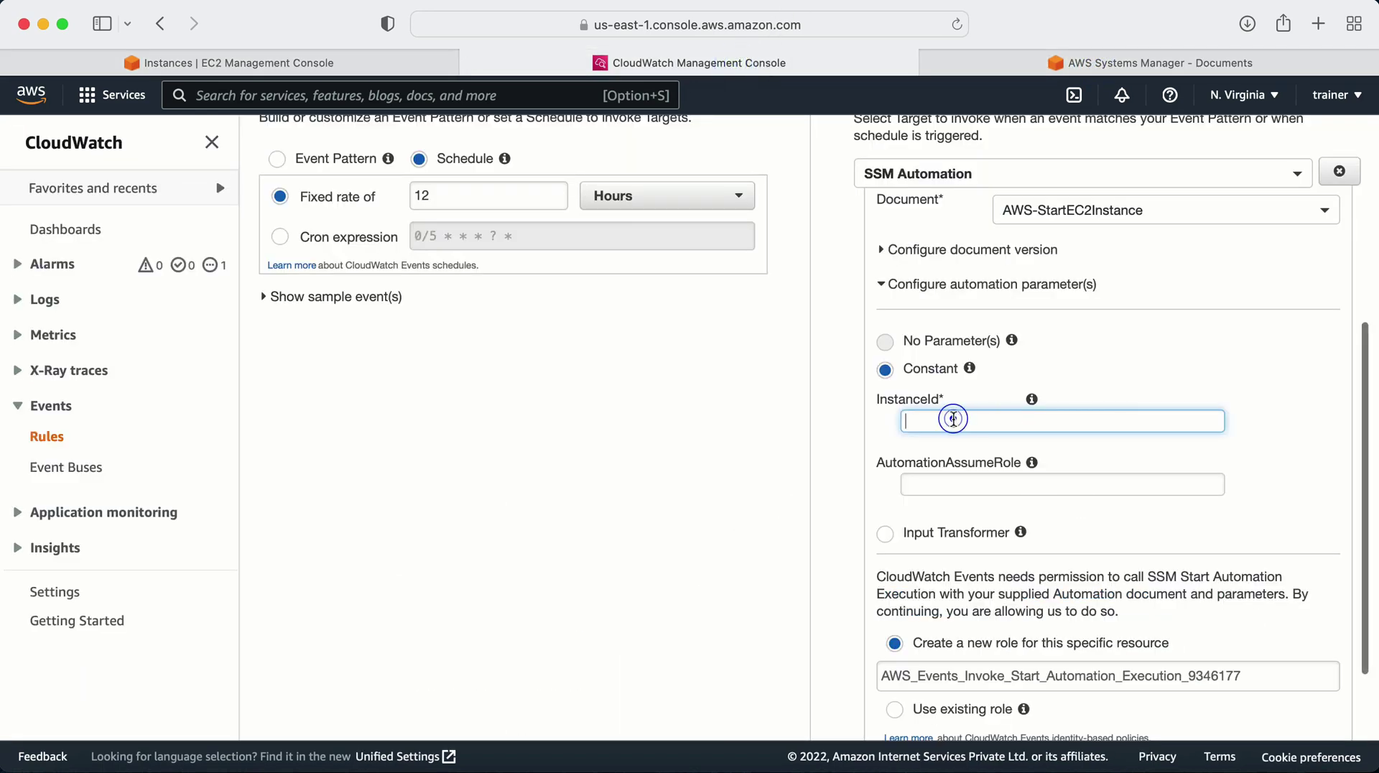
{"action": "key", "text": "super+v"}
Read the help for the optional AutomationAssumeRole parameter and review the rule's schedule and target settings.
{"action": "scroll", "coordinate": [1151, 547], "scroll_direction": "down", "scroll_amount": 1}
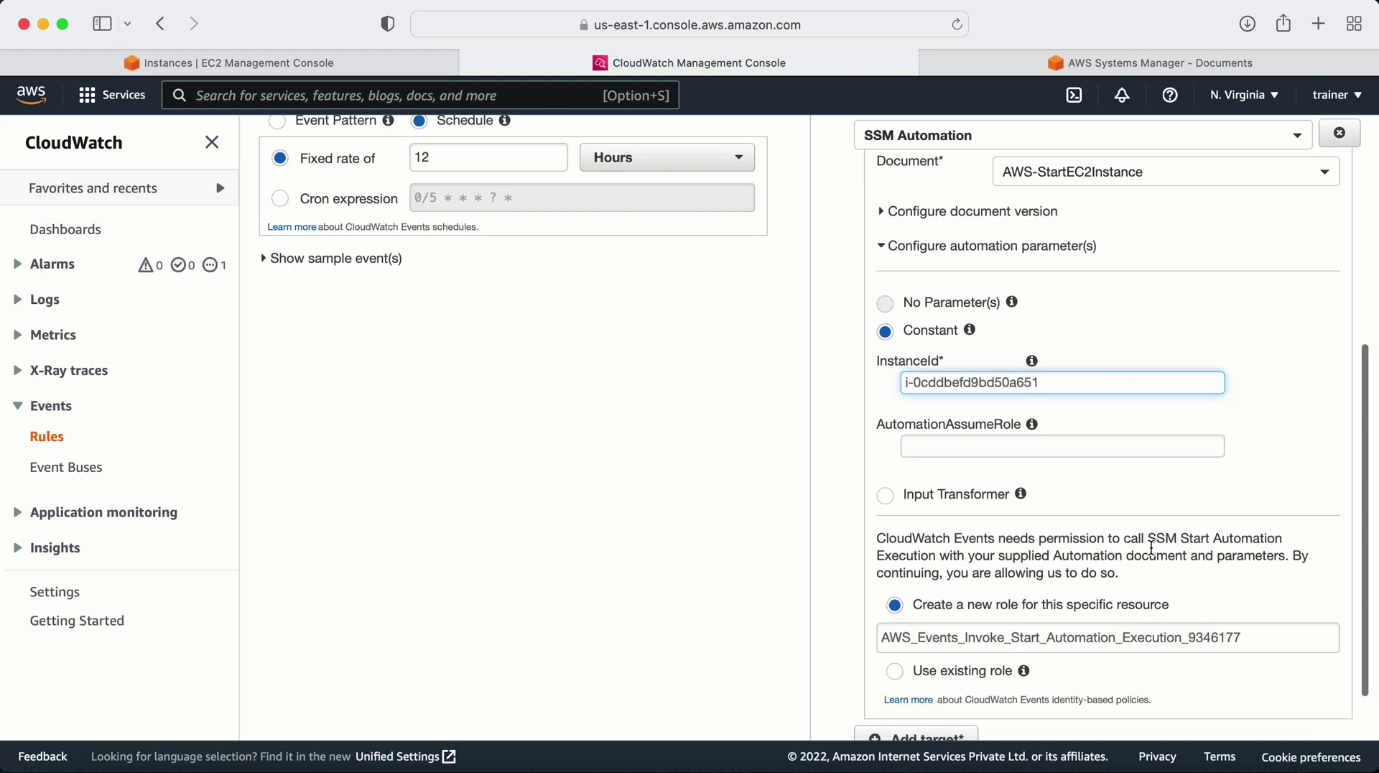
{"action": "left_click_drag", "start_coordinate": [890, 424], "coordinate": [995, 426]}
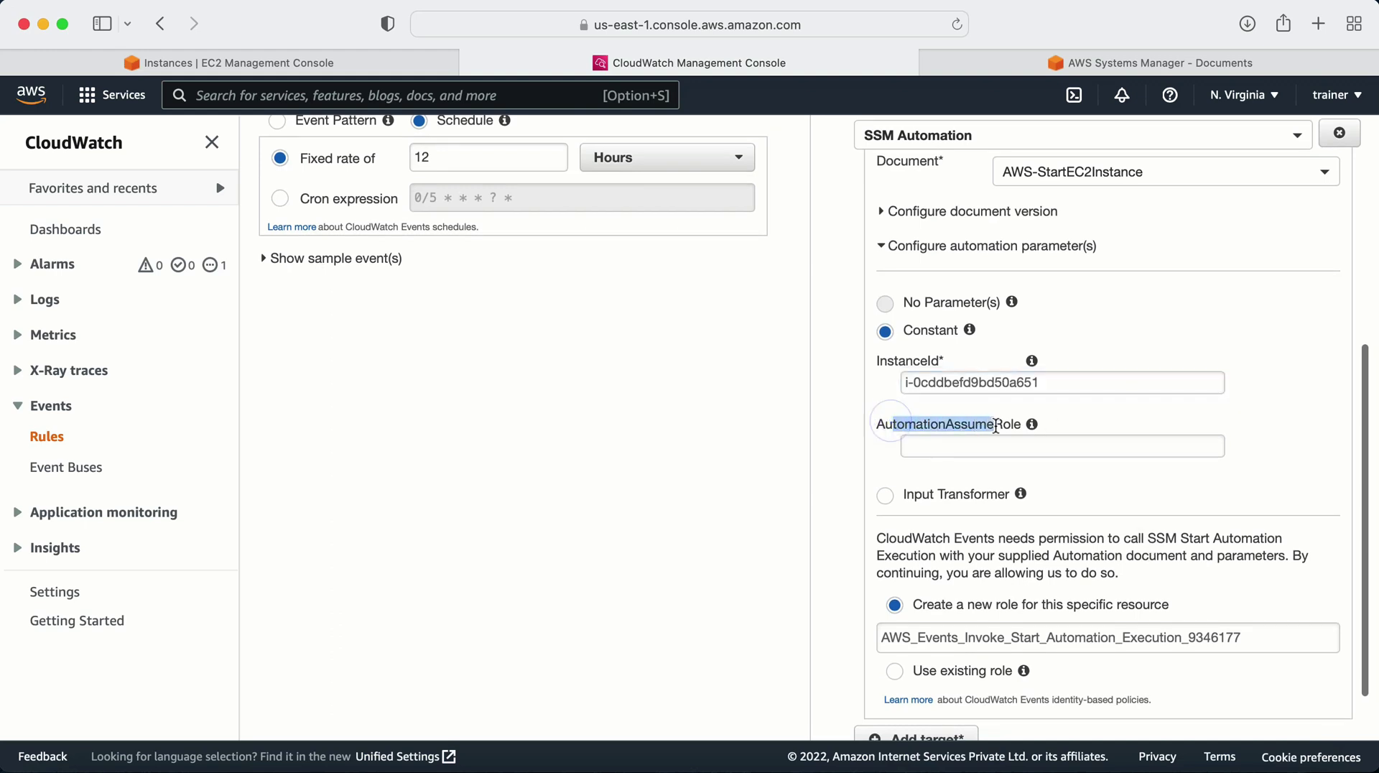
{"action": "left_click", "coordinate": [989, 455]}
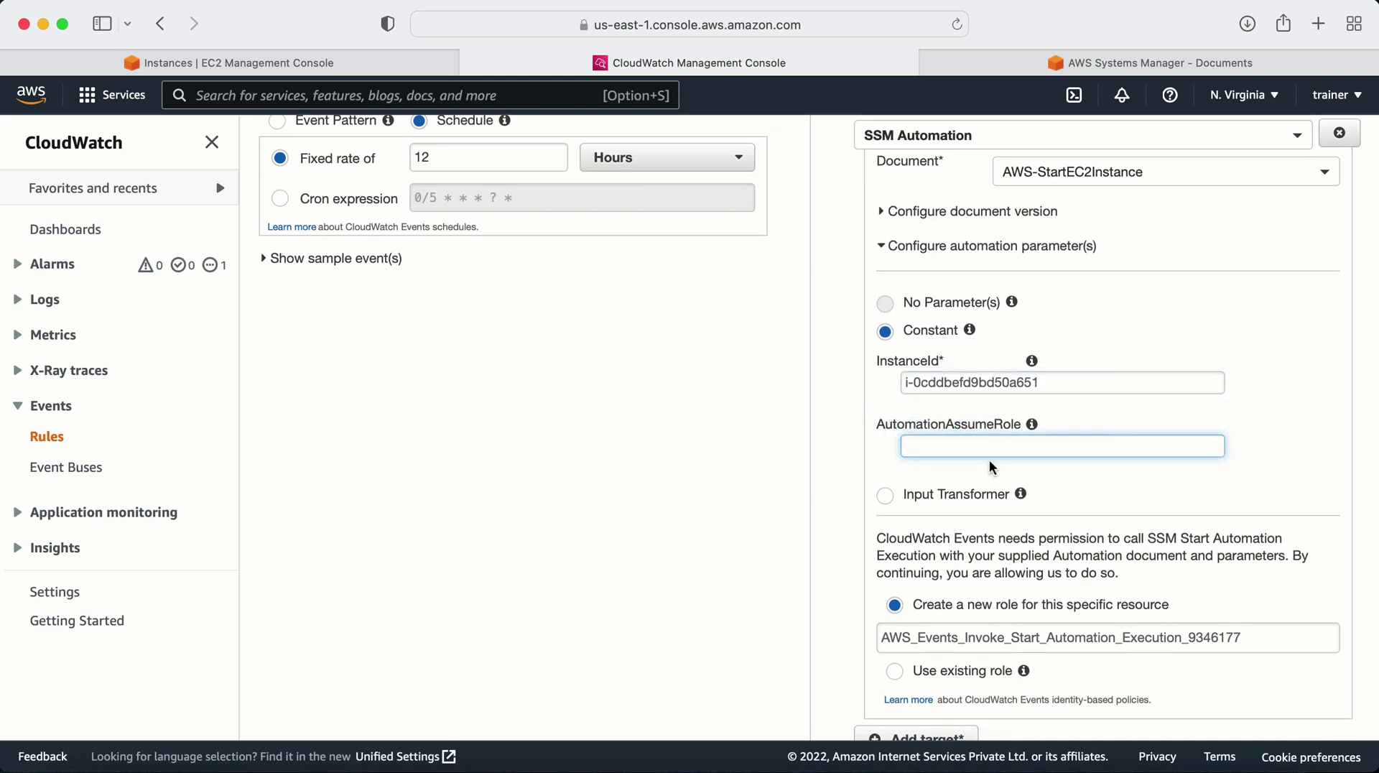
{"action": "mouse_move", "coordinate": [1028, 424]}
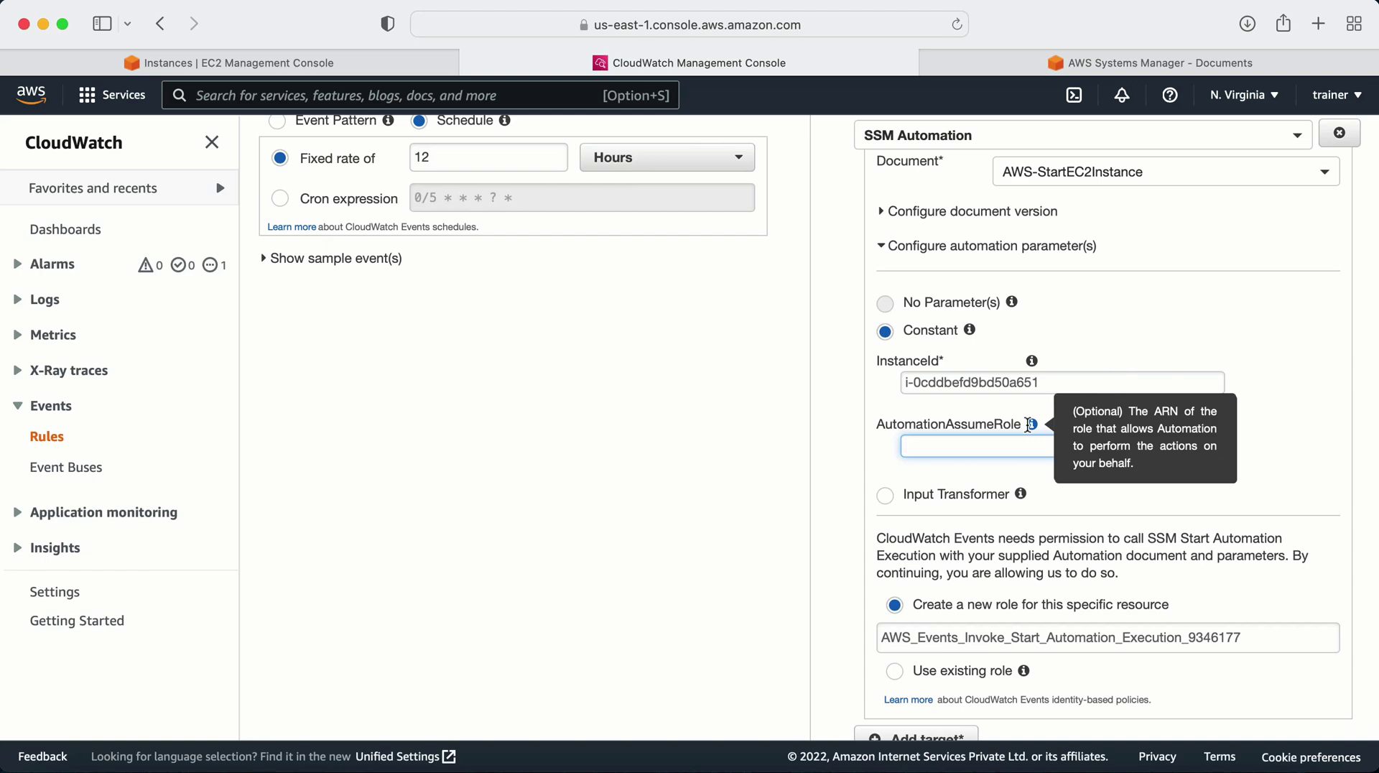
{"action": "scroll", "coordinate": [969, 438], "scroll_direction": "up", "scroll_amount": 6}
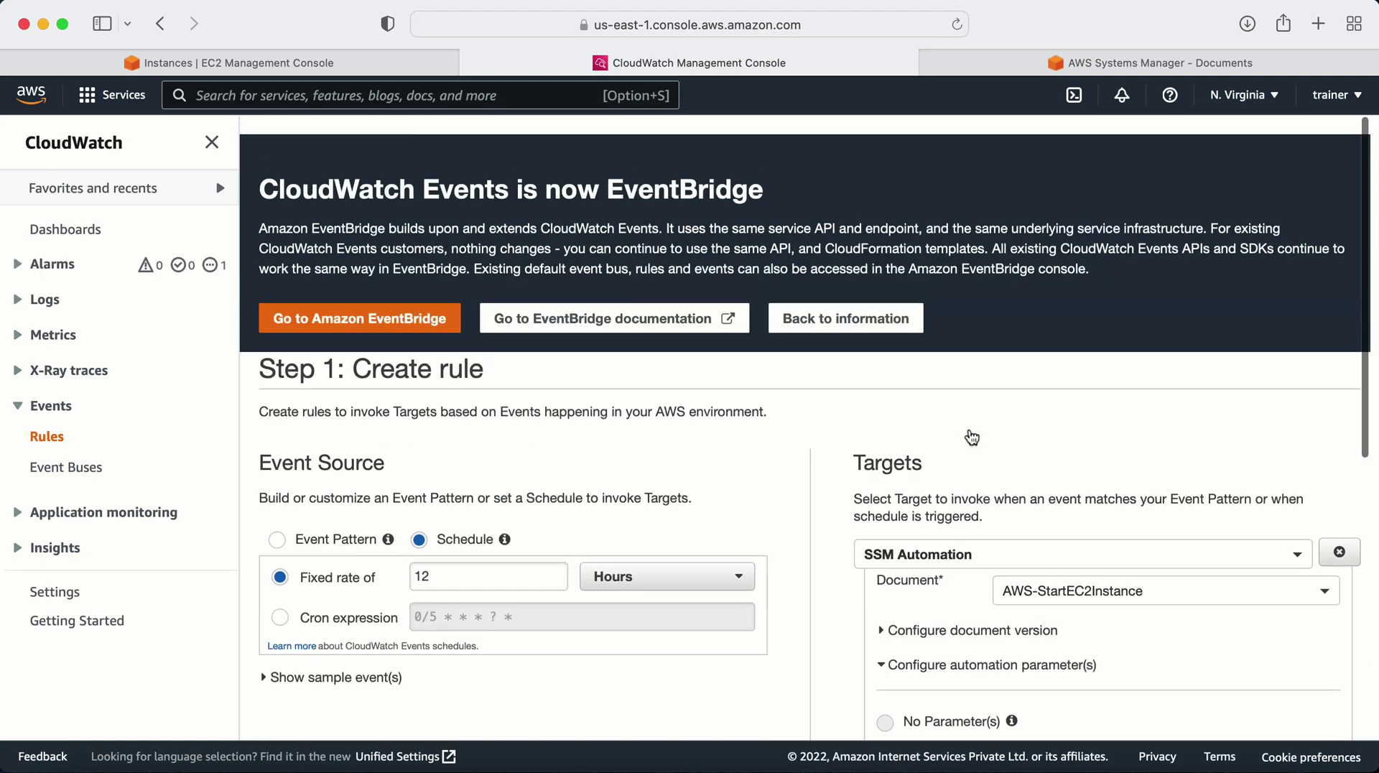
{"action": "scroll", "coordinate": [1034, 514], "scroll_direction": "down", "scroll_amount": 3}
{"action": "scroll", "coordinate": [1034, 515], "scroll_direction": "down", "scroll_amount": 1}
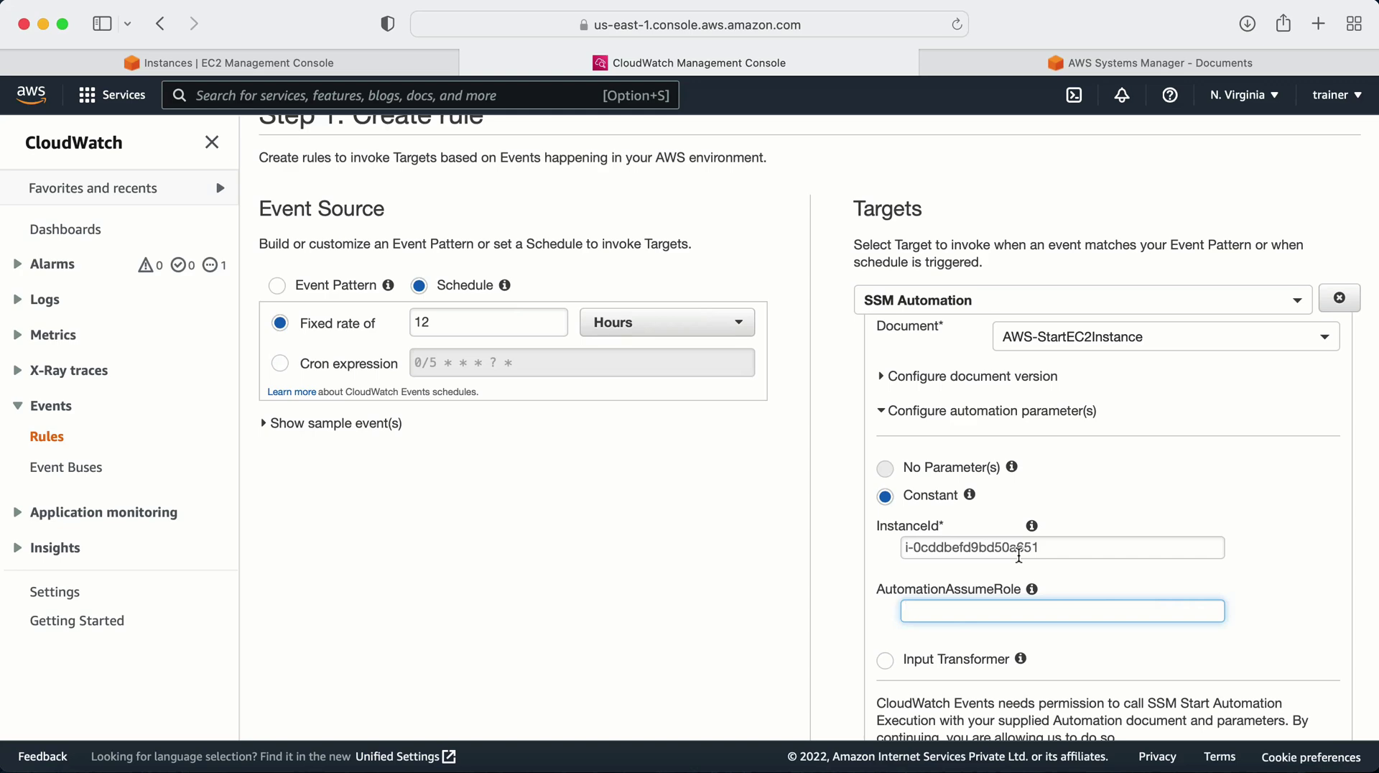
Switch to Systems Manager, open the AWS-StartEC2Instance document and highlight the code of its content.
{"action": "left_click", "coordinate": [1056, 63]}
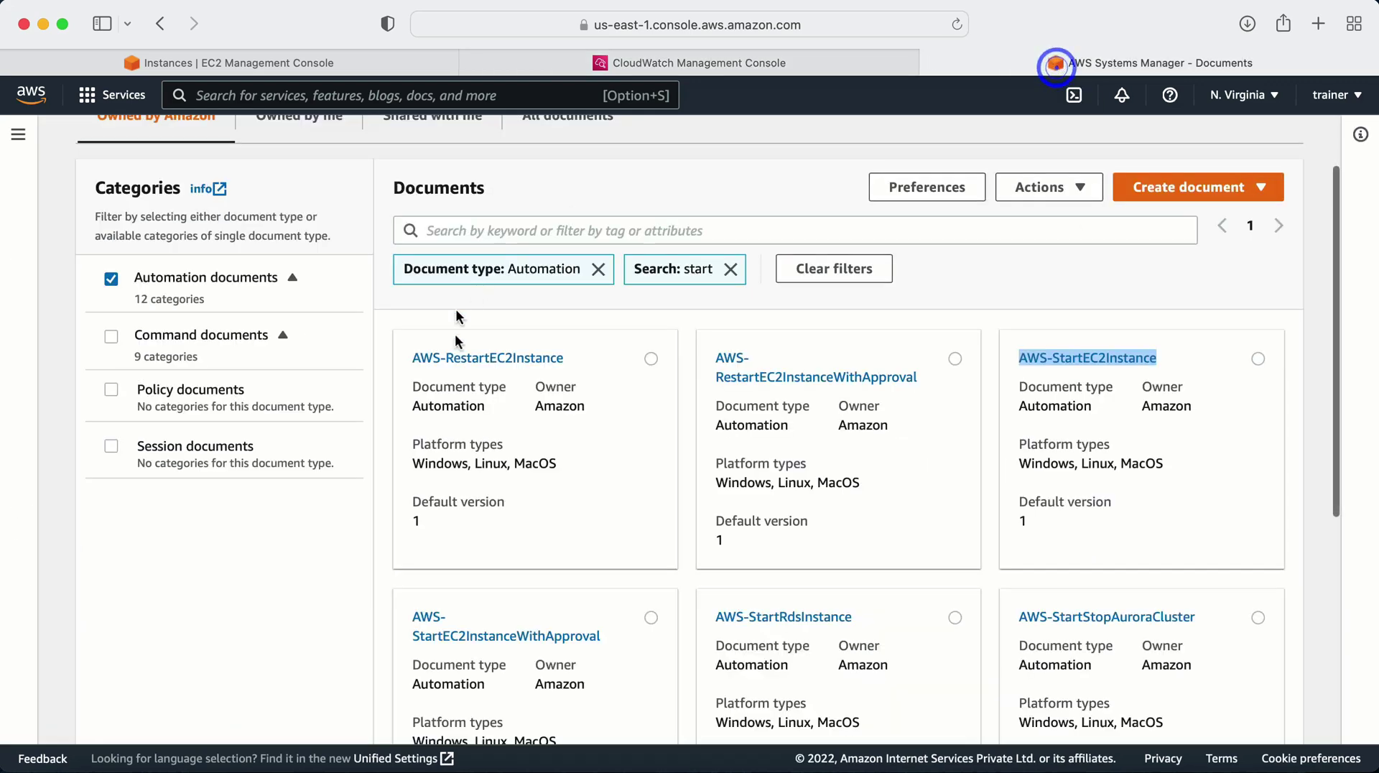
{"action": "left_click", "coordinate": [1063, 363]}
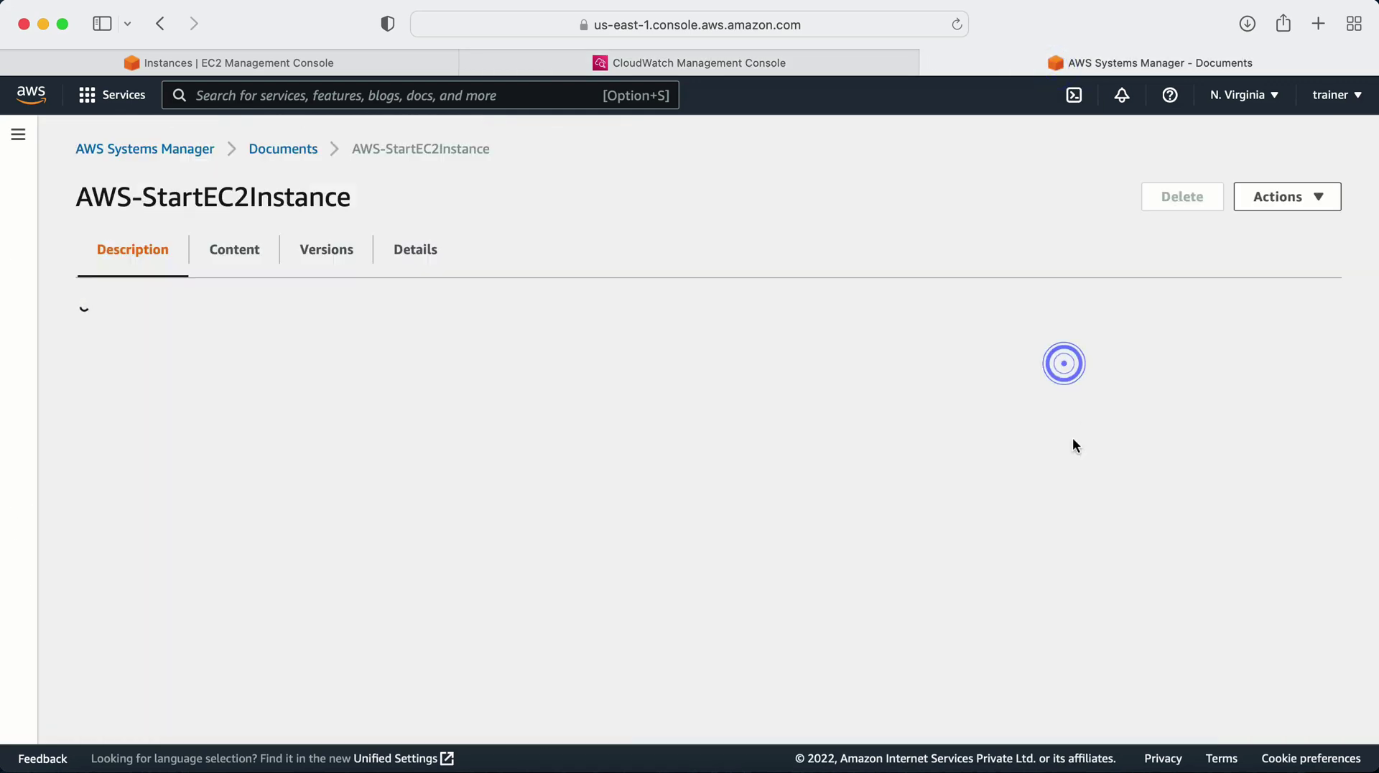
{"action": "left_click", "coordinate": [235, 249]}
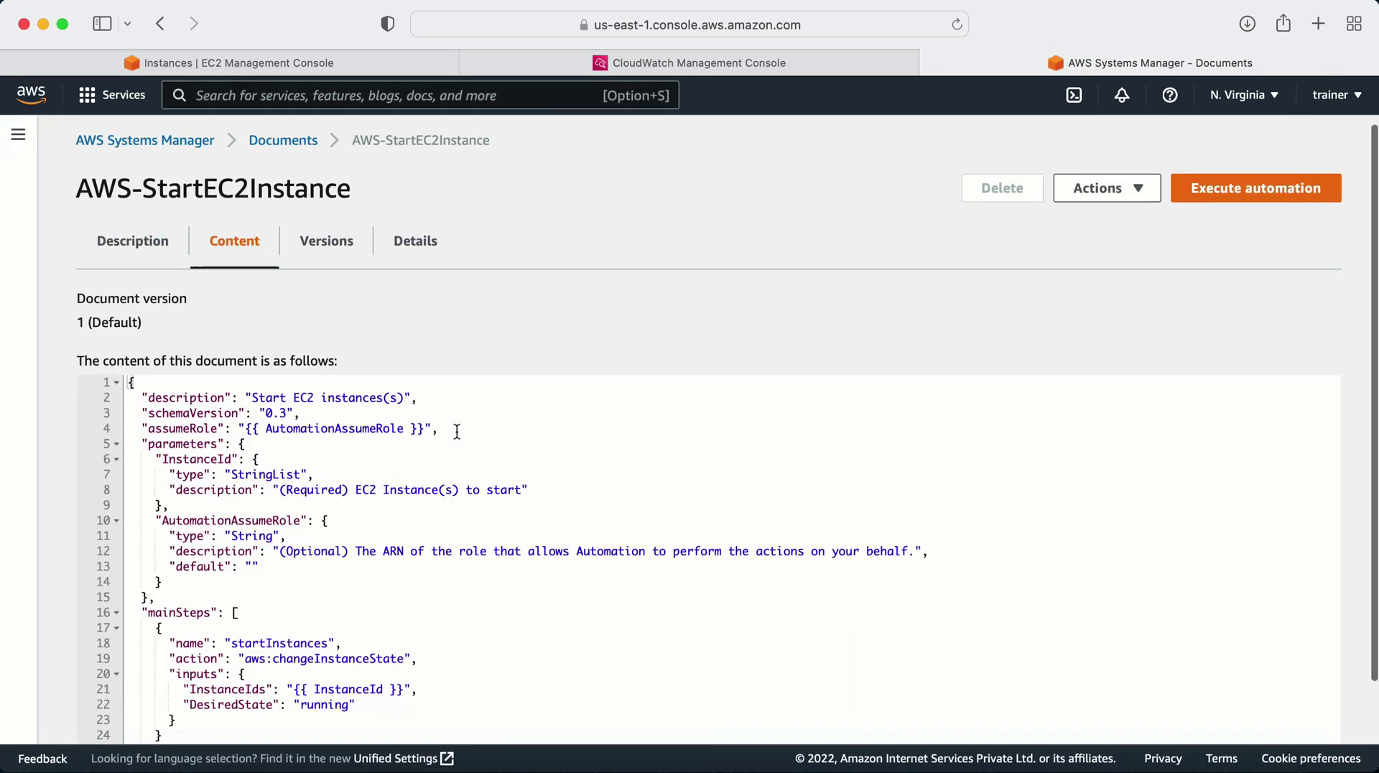
{"action": "scroll", "coordinate": [457, 431], "scroll_direction": "down", "scroll_amount": 2}
{"action": "left_click_drag", "start_coordinate": [191, 655], "coordinate": [184, 280]}
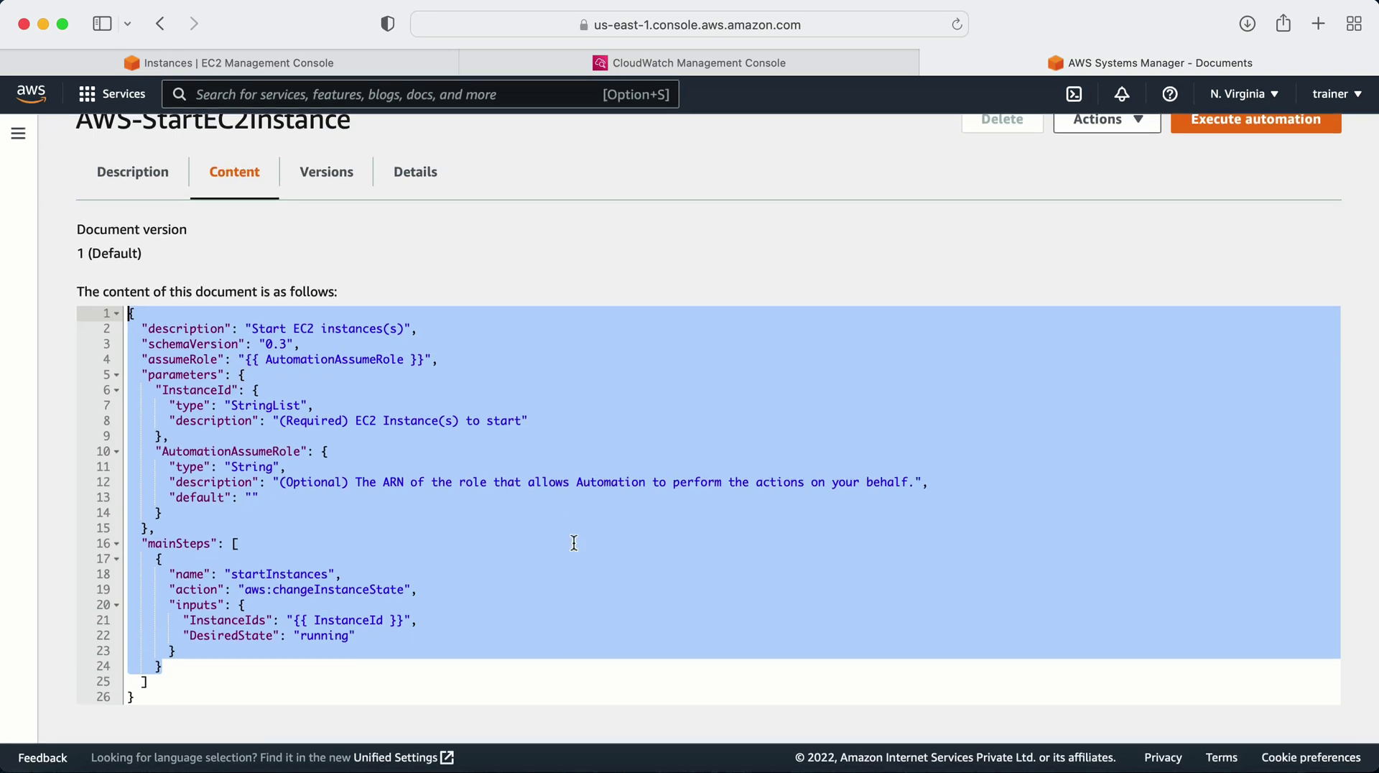
Examine the InstanceIds input and its InstanceId placeholder in the document's startInstances step.
{"action": "left_click", "coordinate": [265, 619]}
{"action": "double_click", "coordinate": [192, 620]}
{"action": "left_click_drag", "start_coordinate": [191, 621], "coordinate": [384, 620]}
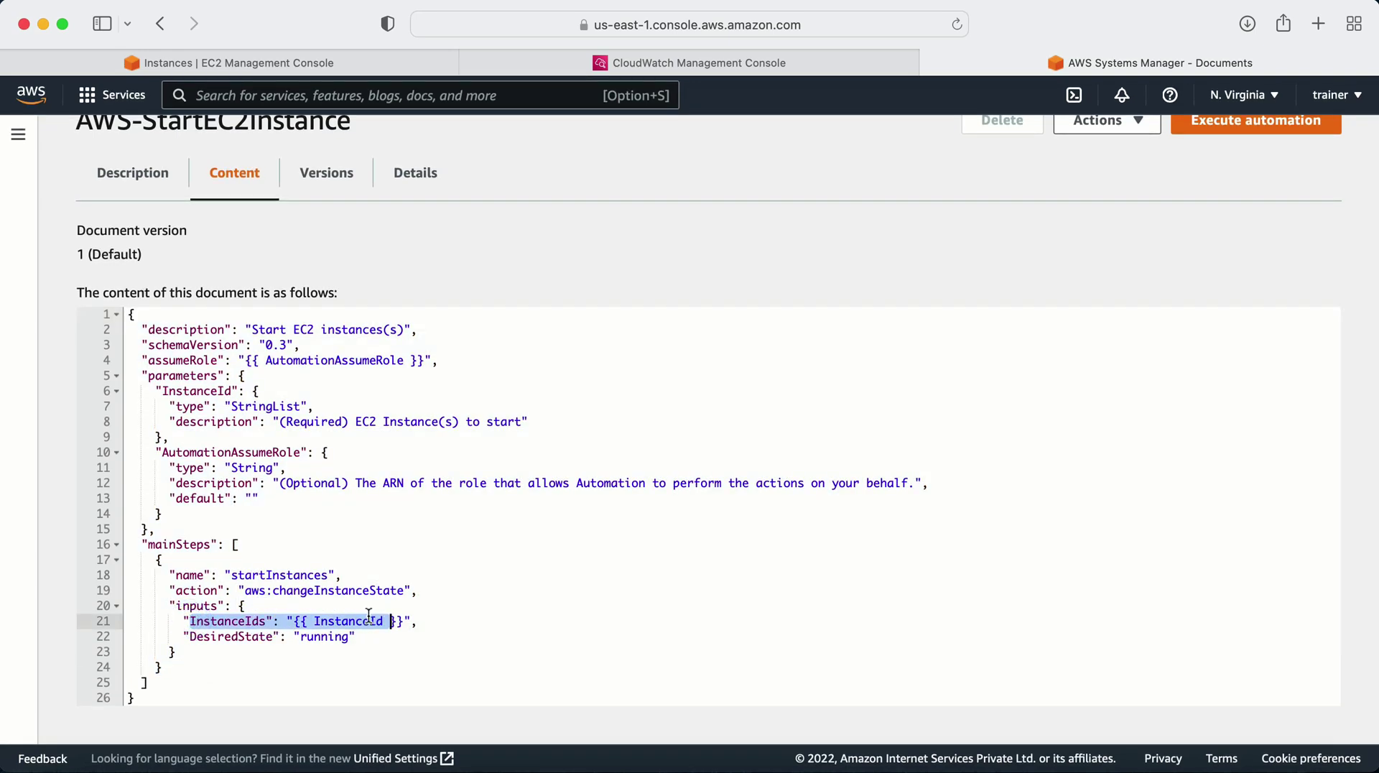
{"action": "double_click", "coordinate": [347, 620]}
{"action": "left_click_drag", "start_coordinate": [294, 622], "coordinate": [419, 620]}
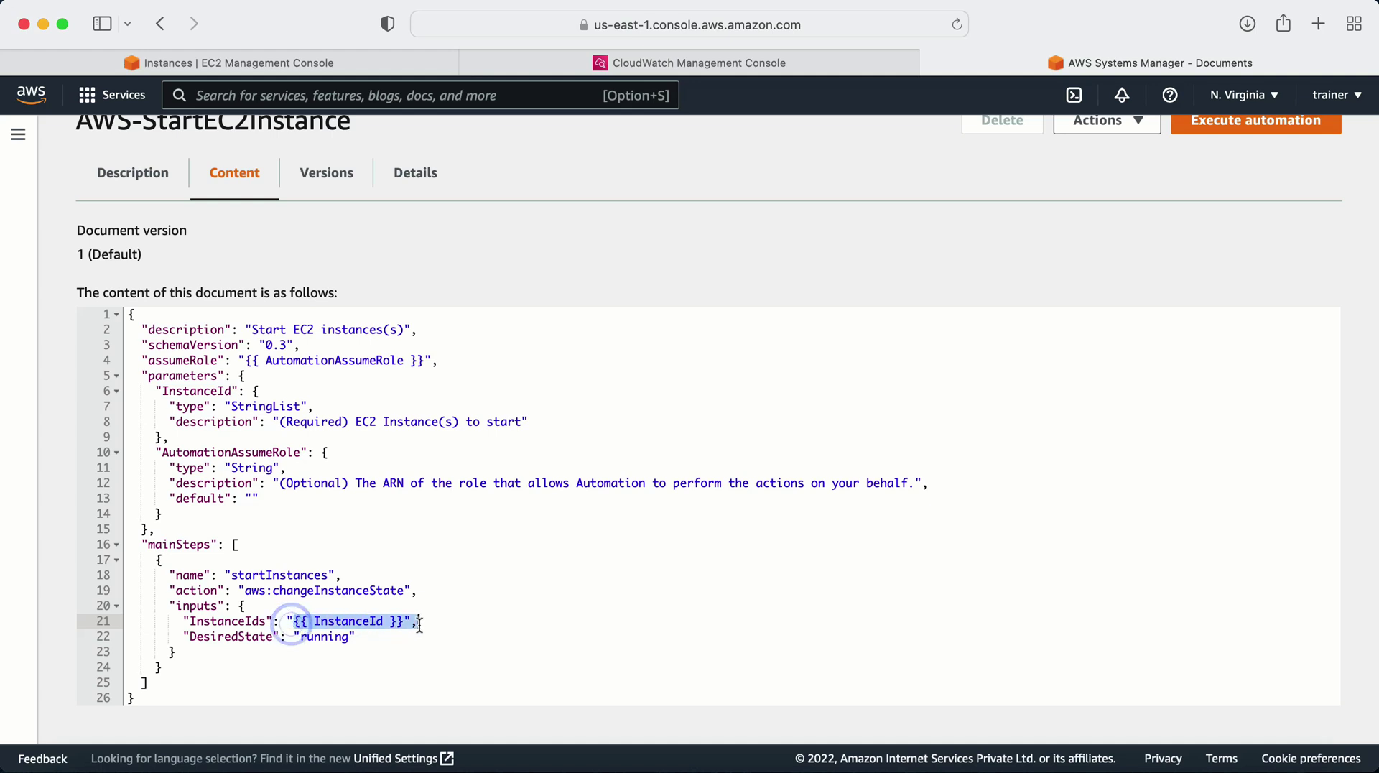
{"action": "double_click", "coordinate": [345, 622]}
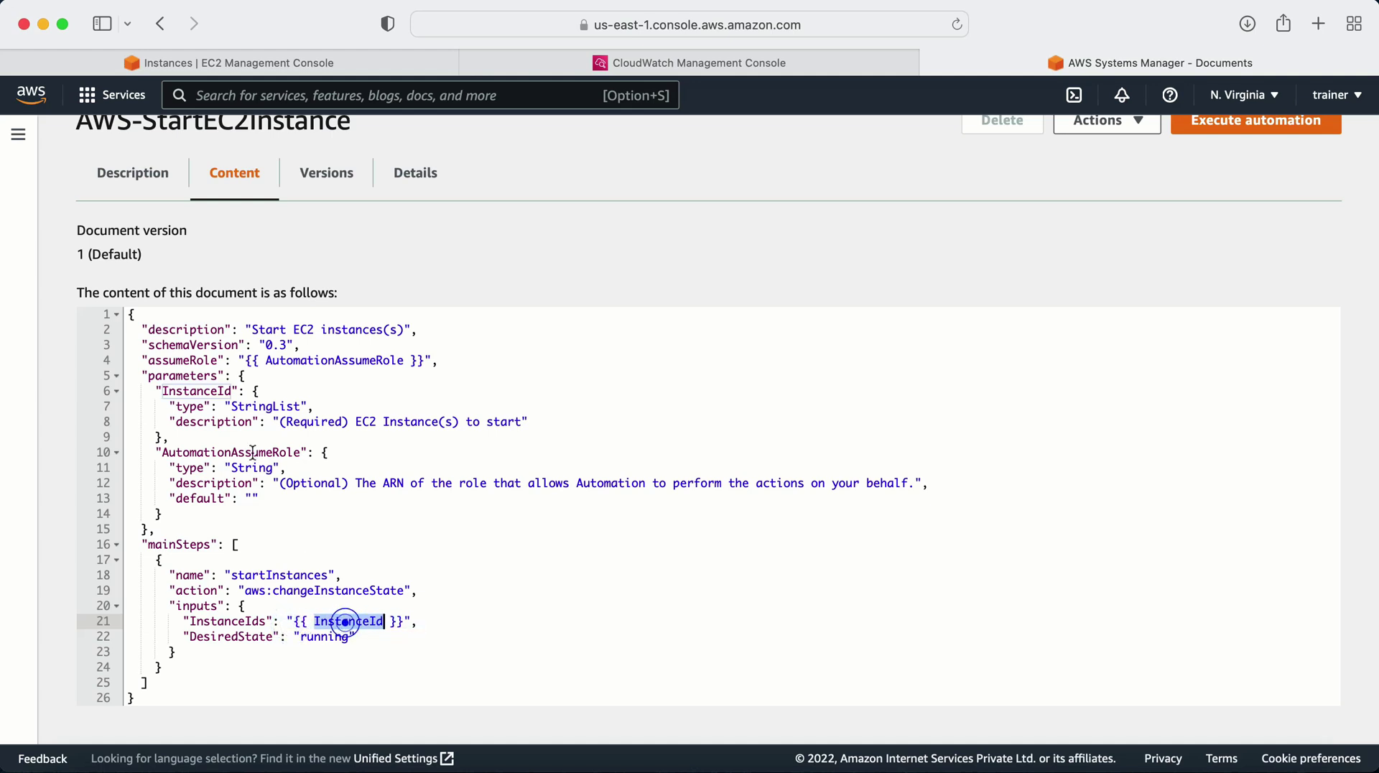
Examine the document's parameters section, especially InstanceId's type and description, and how the startInstances step uses it.
{"action": "double_click", "coordinate": [198, 394]}
{"action": "mouse_move", "coordinate": [149, 376]}
{"action": "left_mouse_down"}
{"action": "mouse_move", "coordinate": [227, 376]}
{"action": "mouse_move", "coordinate": [163, 390]}
{"action": "left_mouse_up"}
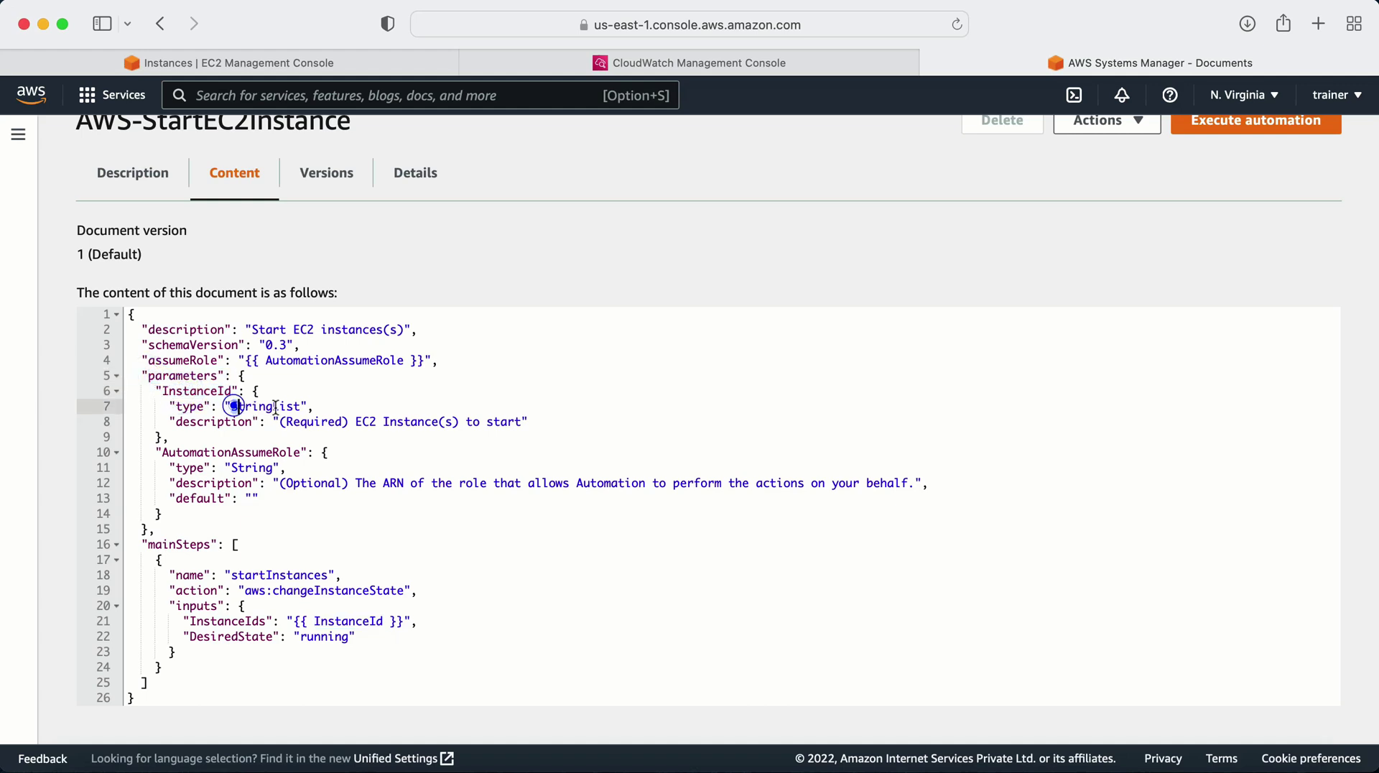
{"action": "double_click", "coordinate": [237, 406]}
{"action": "left_click_drag", "start_coordinate": [307, 424], "coordinate": [508, 423]}
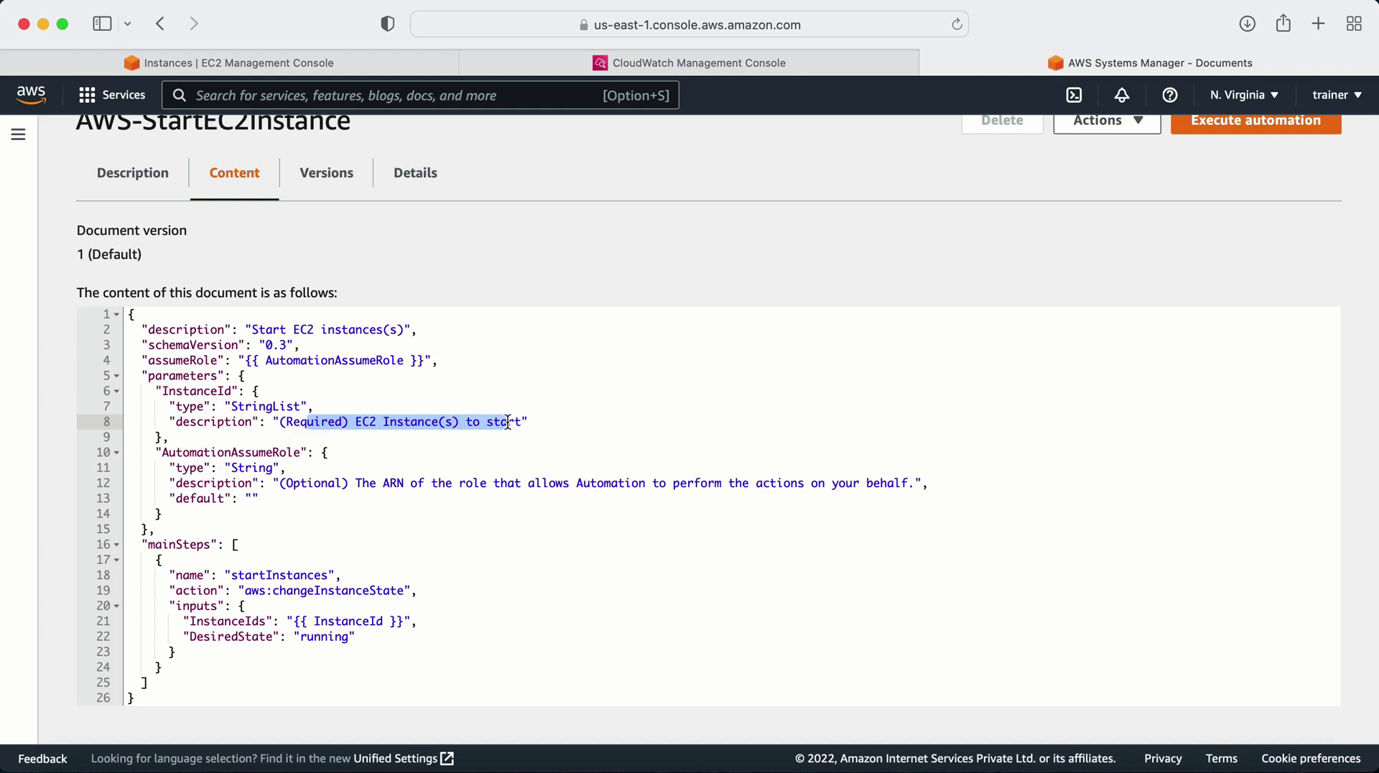
{"action": "double_click", "coordinate": [162, 375]}
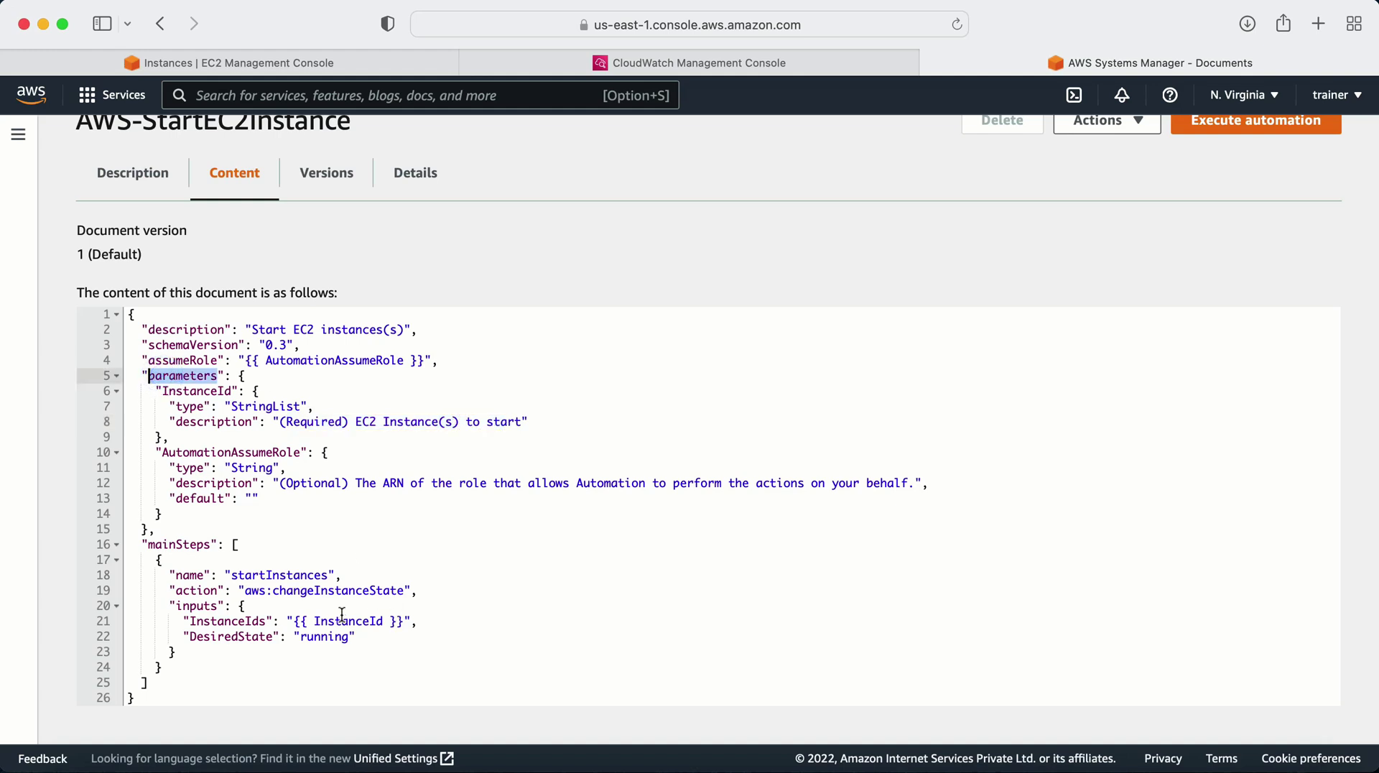
{"action": "double_click", "coordinate": [344, 620]}
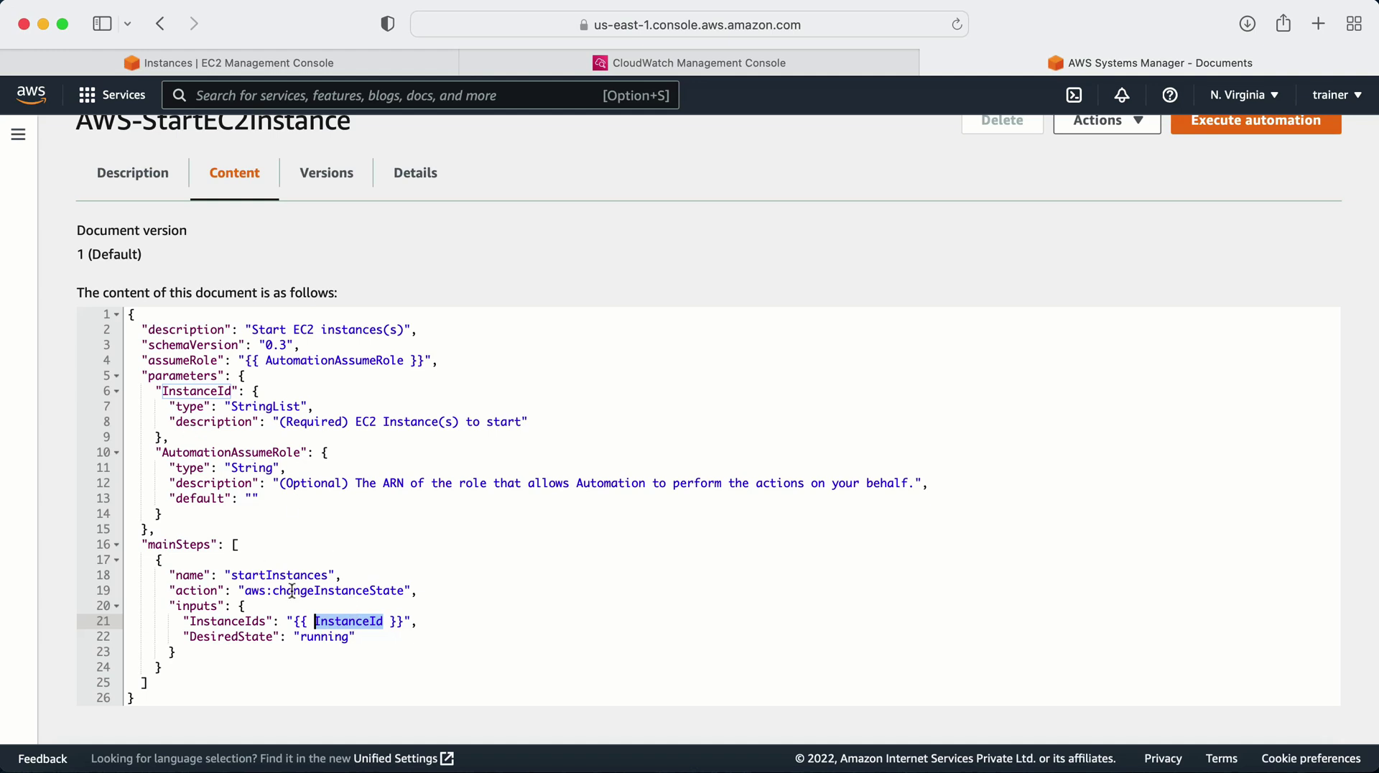
{"action": "left_click_drag", "start_coordinate": [233, 399], "coordinate": [354, 397]}
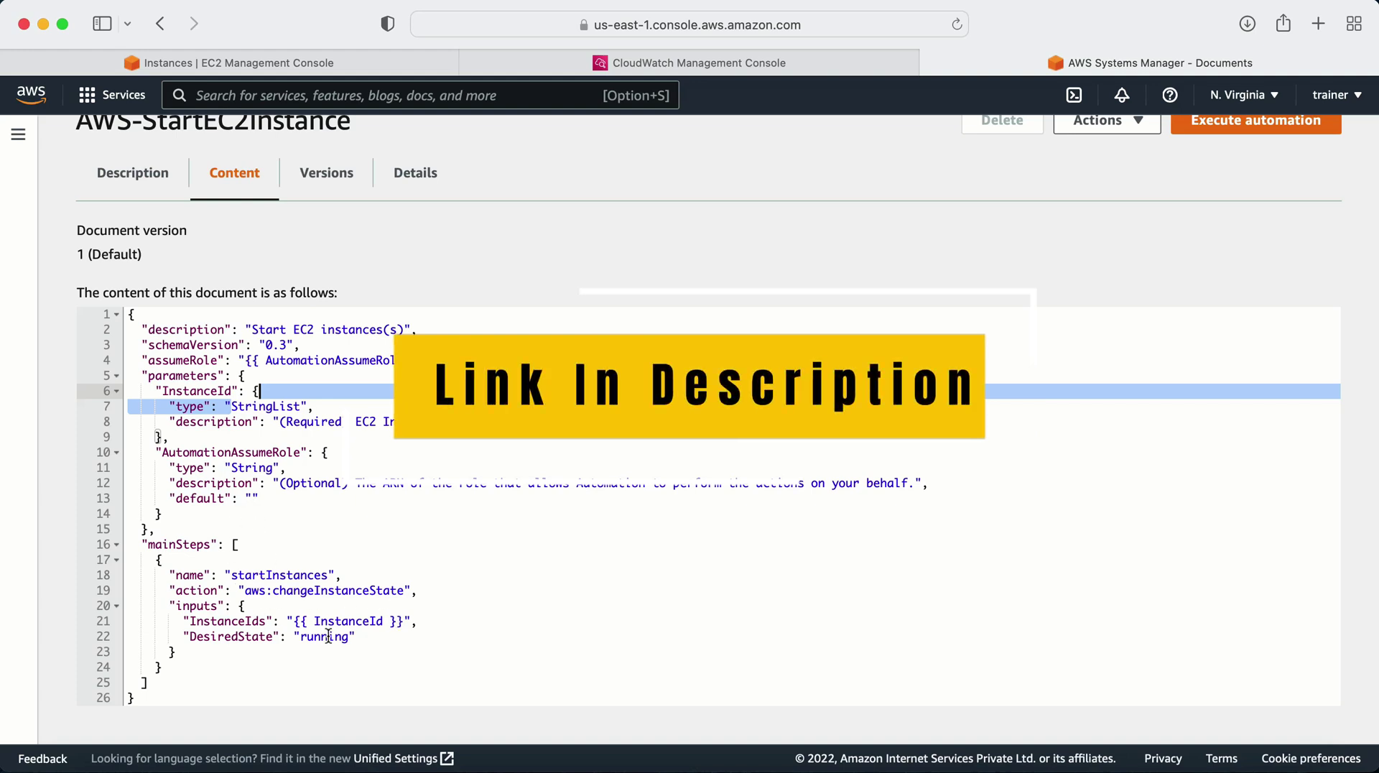
{"action": "left_click", "coordinate": [172, 390]}
{"action": "double_click", "coordinate": [163, 377]}
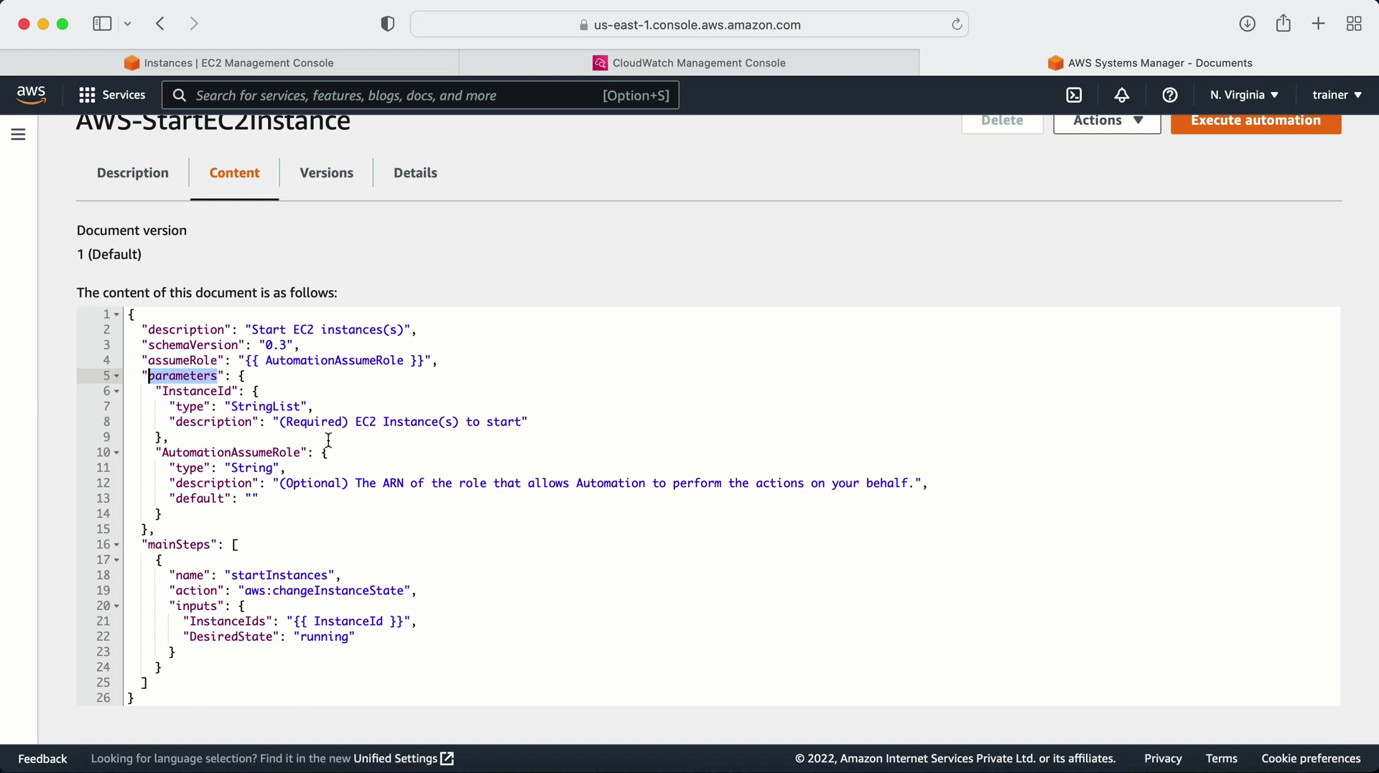
{"action": "left_click_drag", "start_coordinate": [162, 392], "coordinate": [227, 392]}
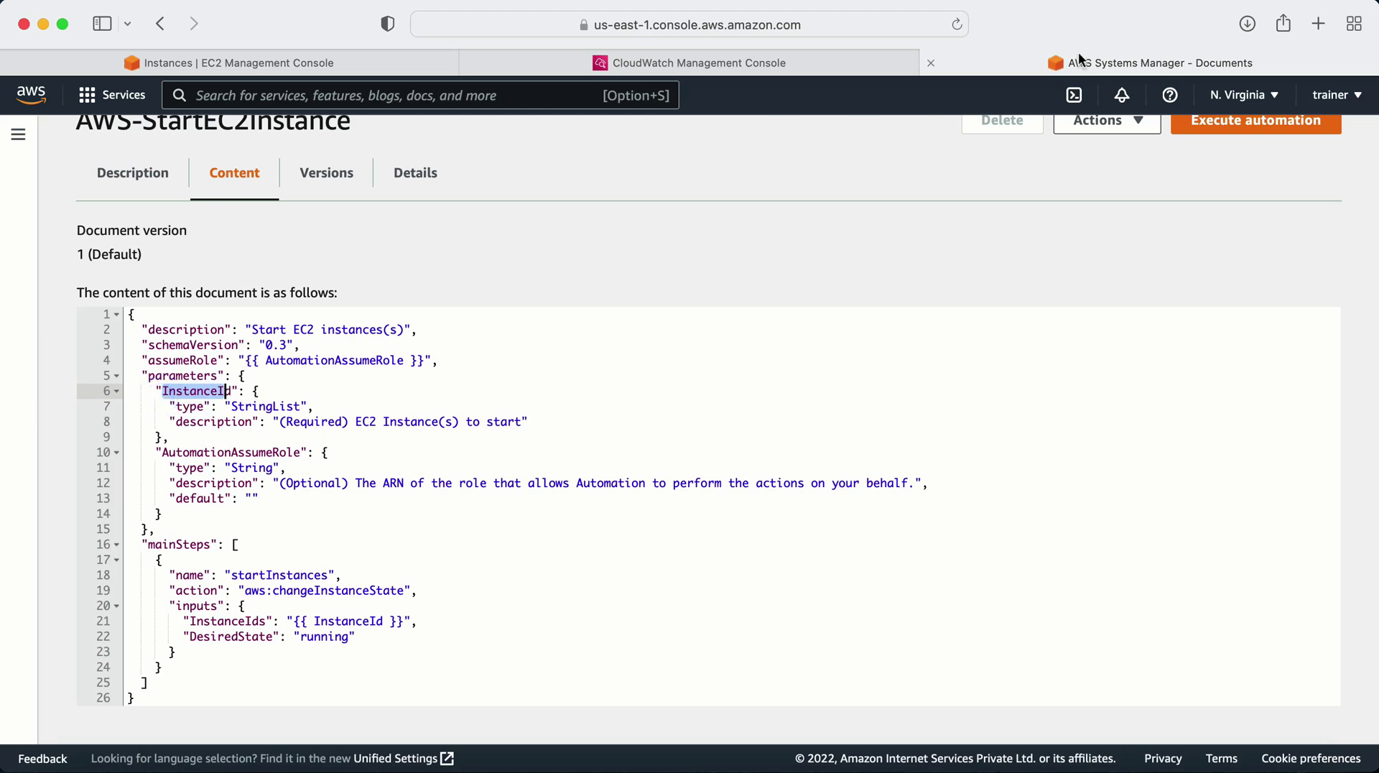
Compare the CloudWatch rule's InstanceId and AutomationAssumeRole fields with the parameters defined in the Systems Manager document.
{"action": "left_click", "coordinate": [851, 68]}
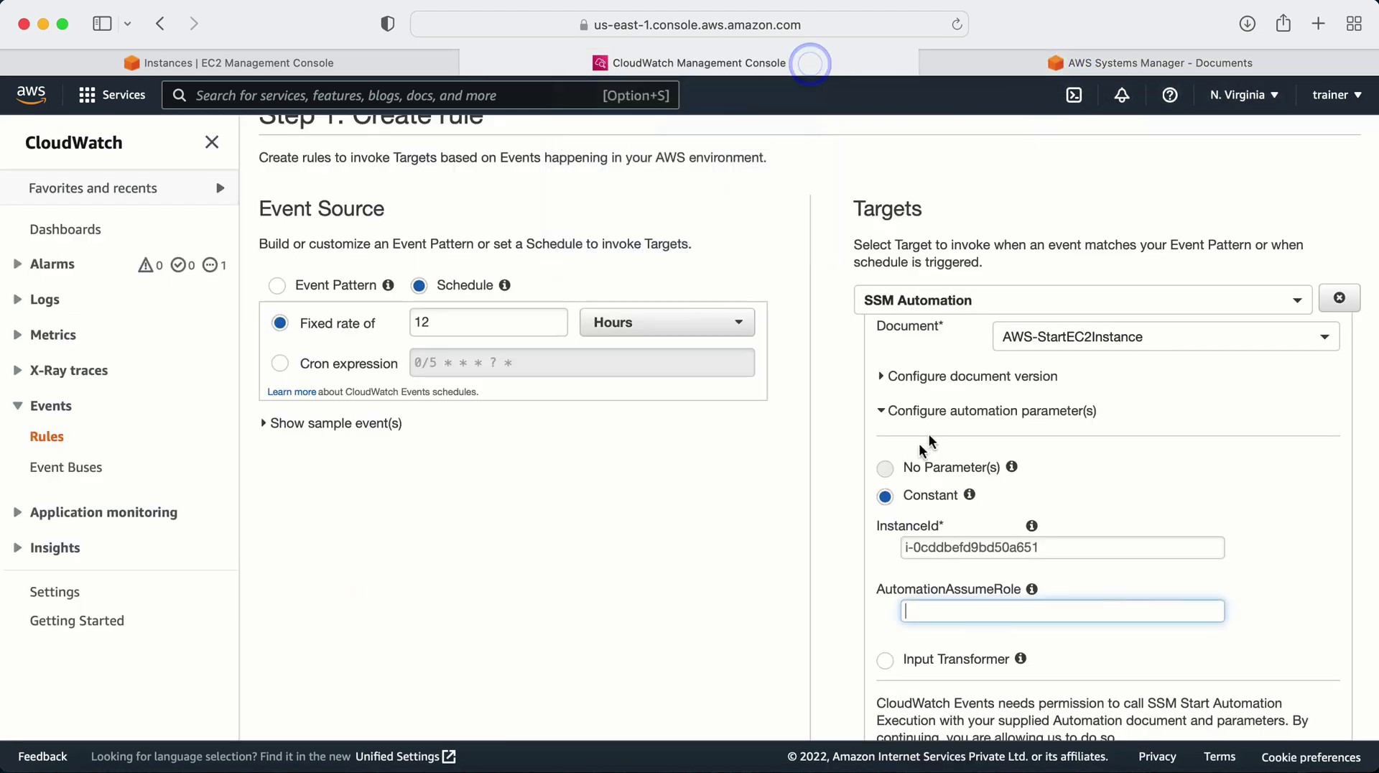
{"action": "left_click", "coordinate": [1048, 63]}
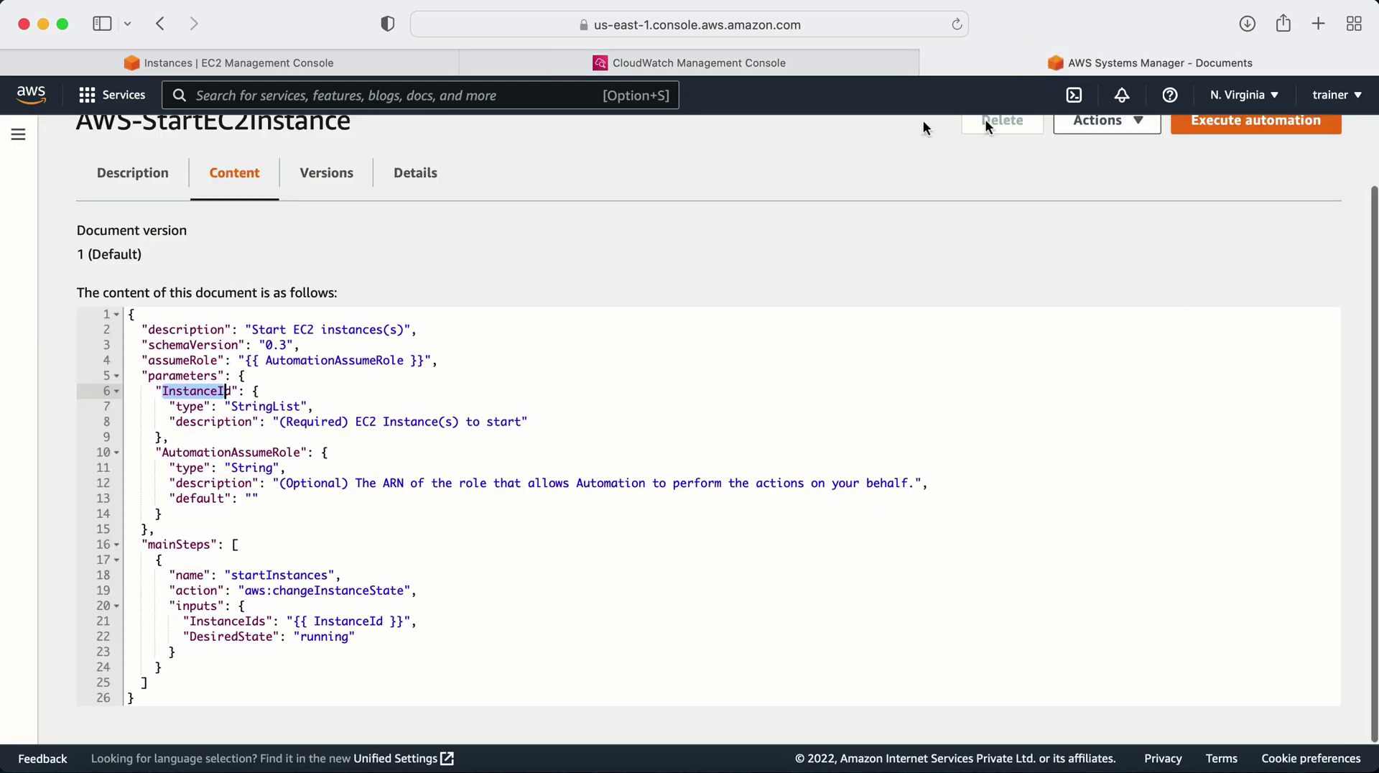
{"action": "left_click", "coordinate": [788, 65]}
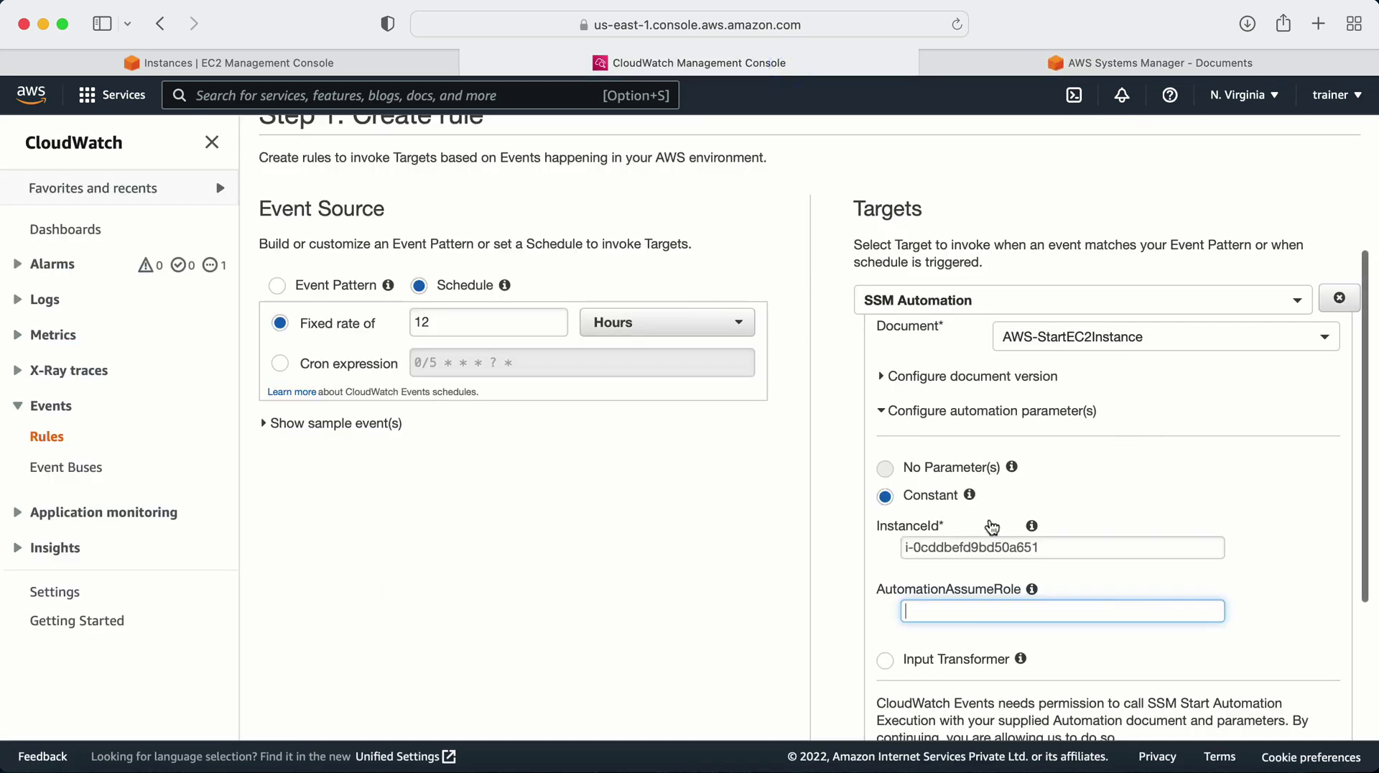
{"action": "left_click", "coordinate": [1064, 546]}
{"action": "triple_click", "coordinate": [1062, 545]}
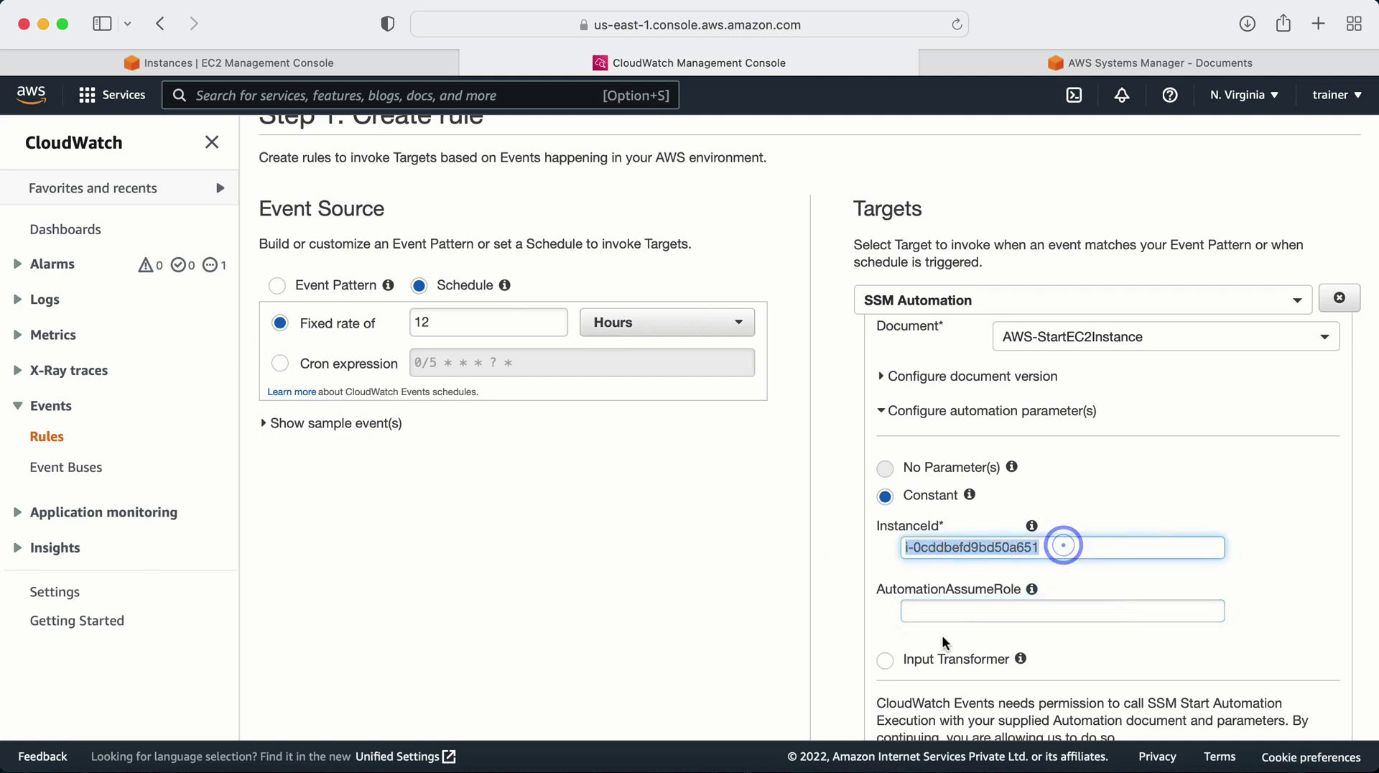
{"action": "left_click", "coordinate": [933, 607]}
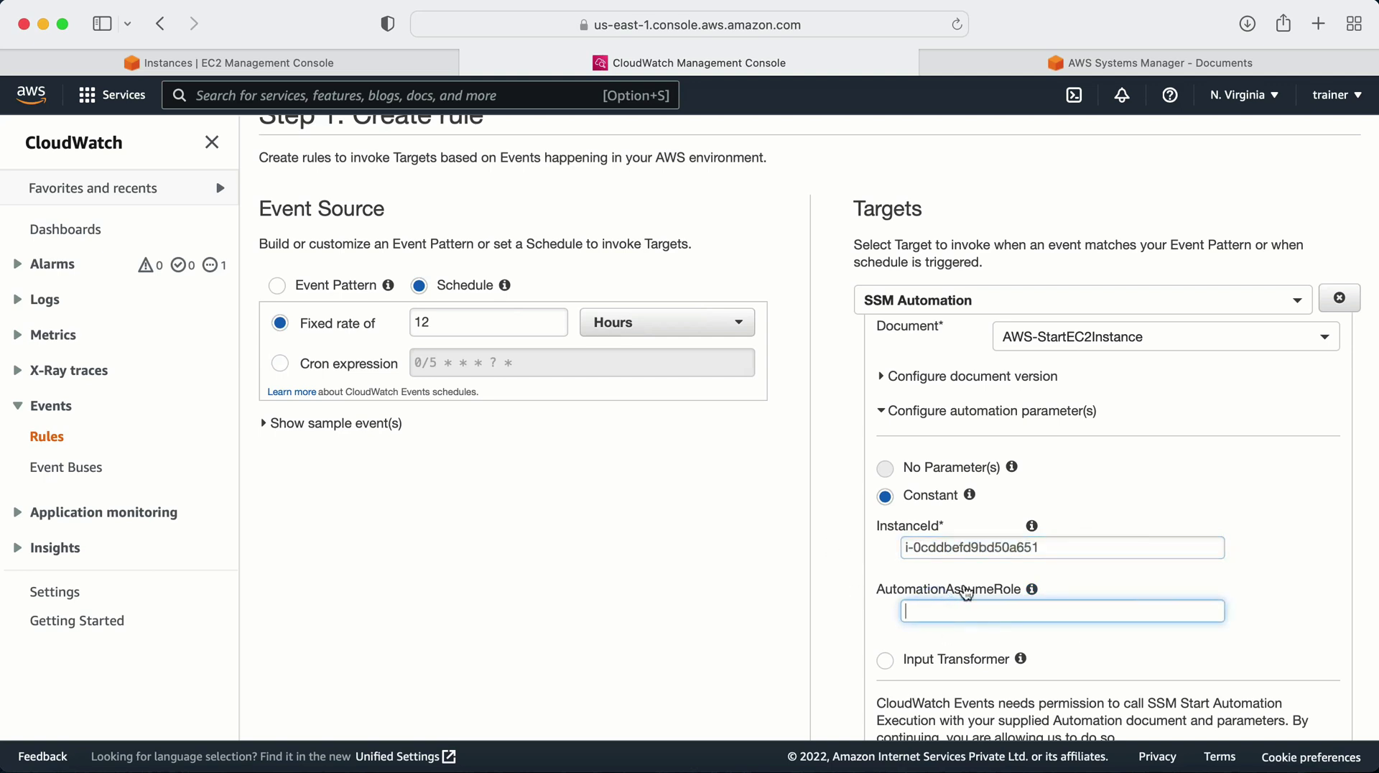
Check the empty AutomationAssumeRole field, search for iam from the EC2 console and open IAM in a new browser tab.
{"action": "scroll", "coordinate": [1015, 574], "scroll_direction": "down", "scroll_amount": 1}
{"action": "scroll", "coordinate": [1018, 529], "scroll_direction": "down", "scroll_amount": 3}
{"action": "scroll", "coordinate": [1017, 529], "scroll_direction": "down", "scroll_amount": 1}
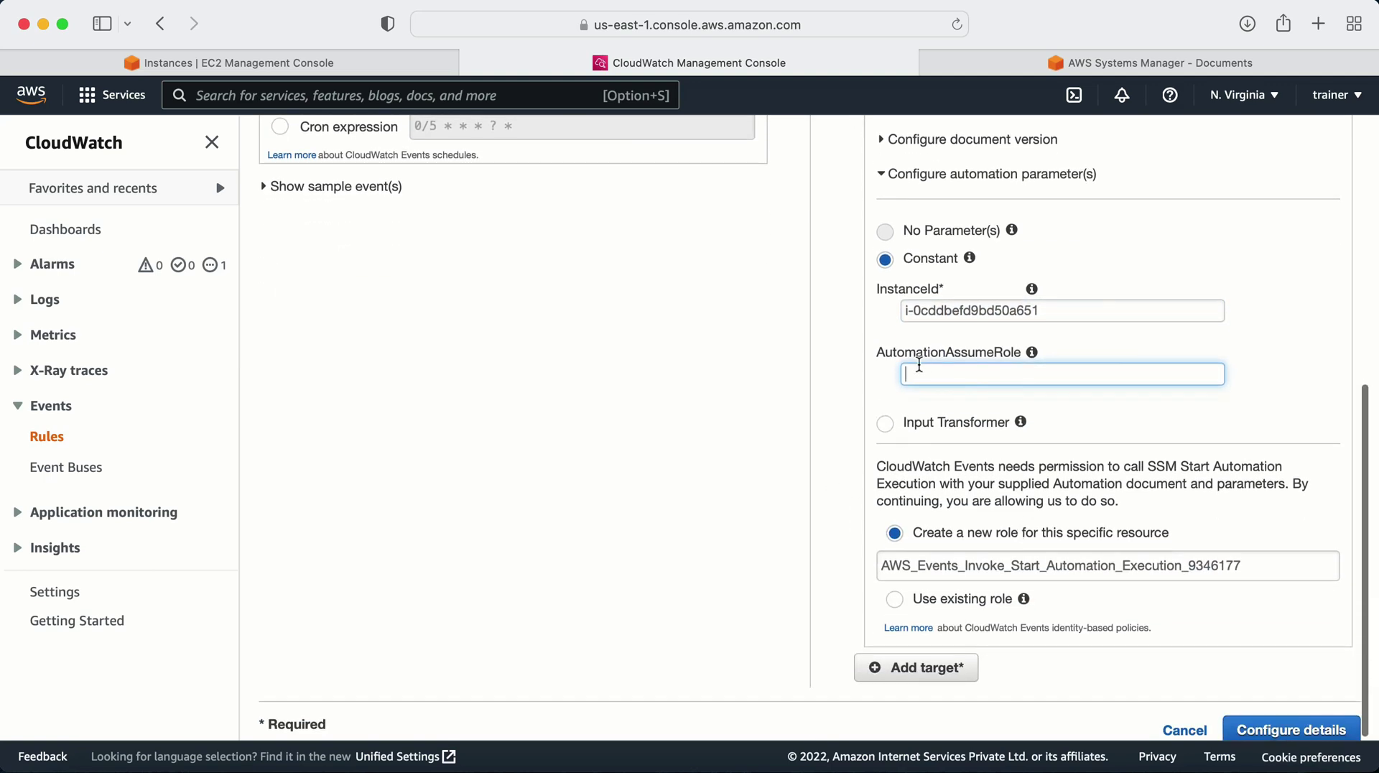
{"action": "left_click", "coordinate": [918, 370]}
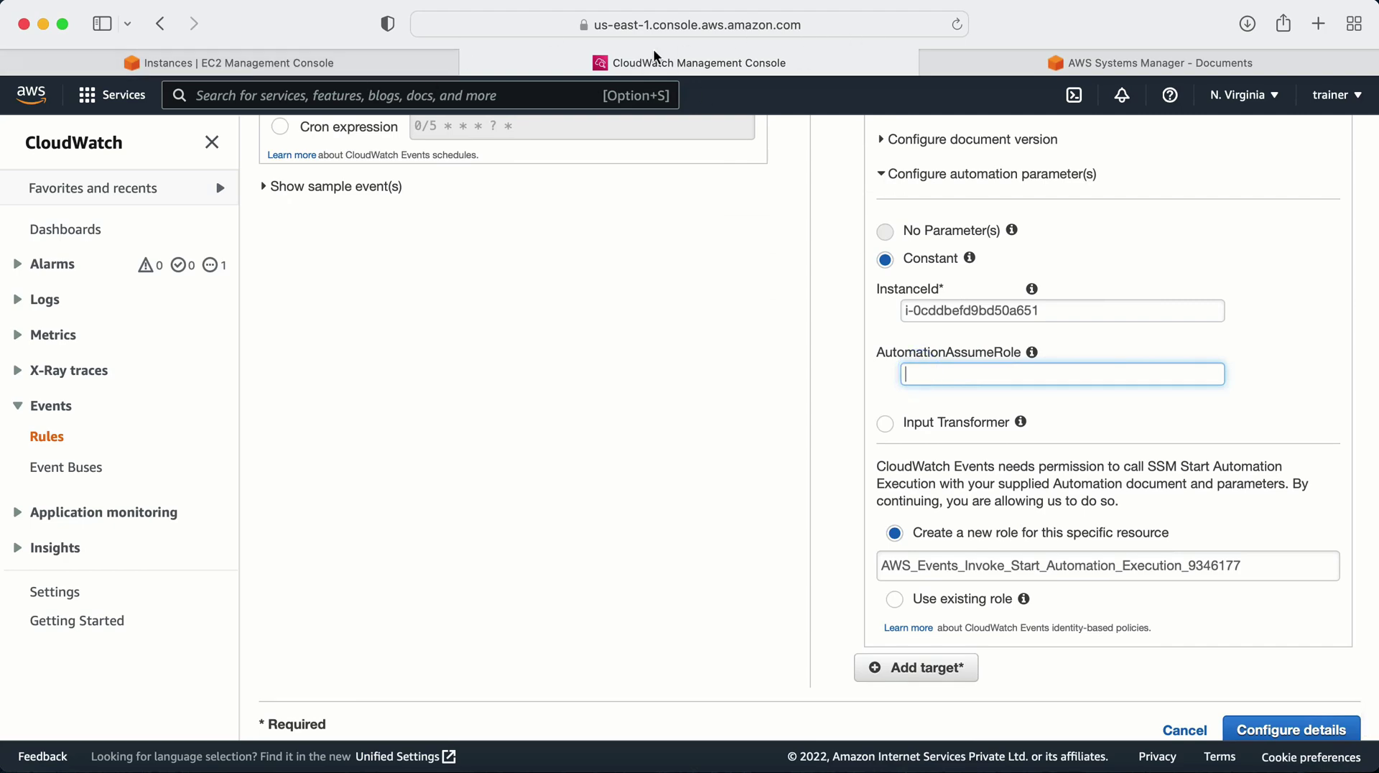
{"action": "left_click", "coordinate": [310, 66]}
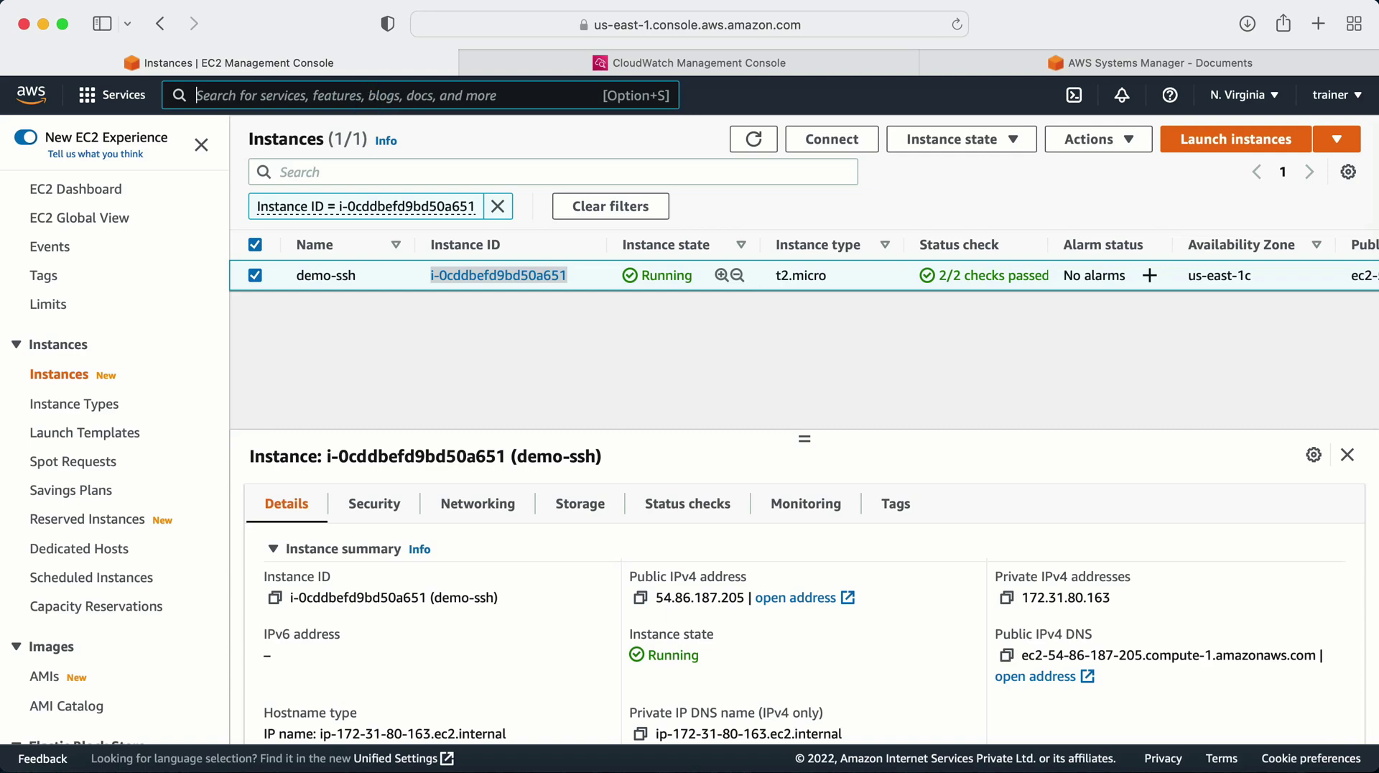
{"action": "type", "text": "iam"}
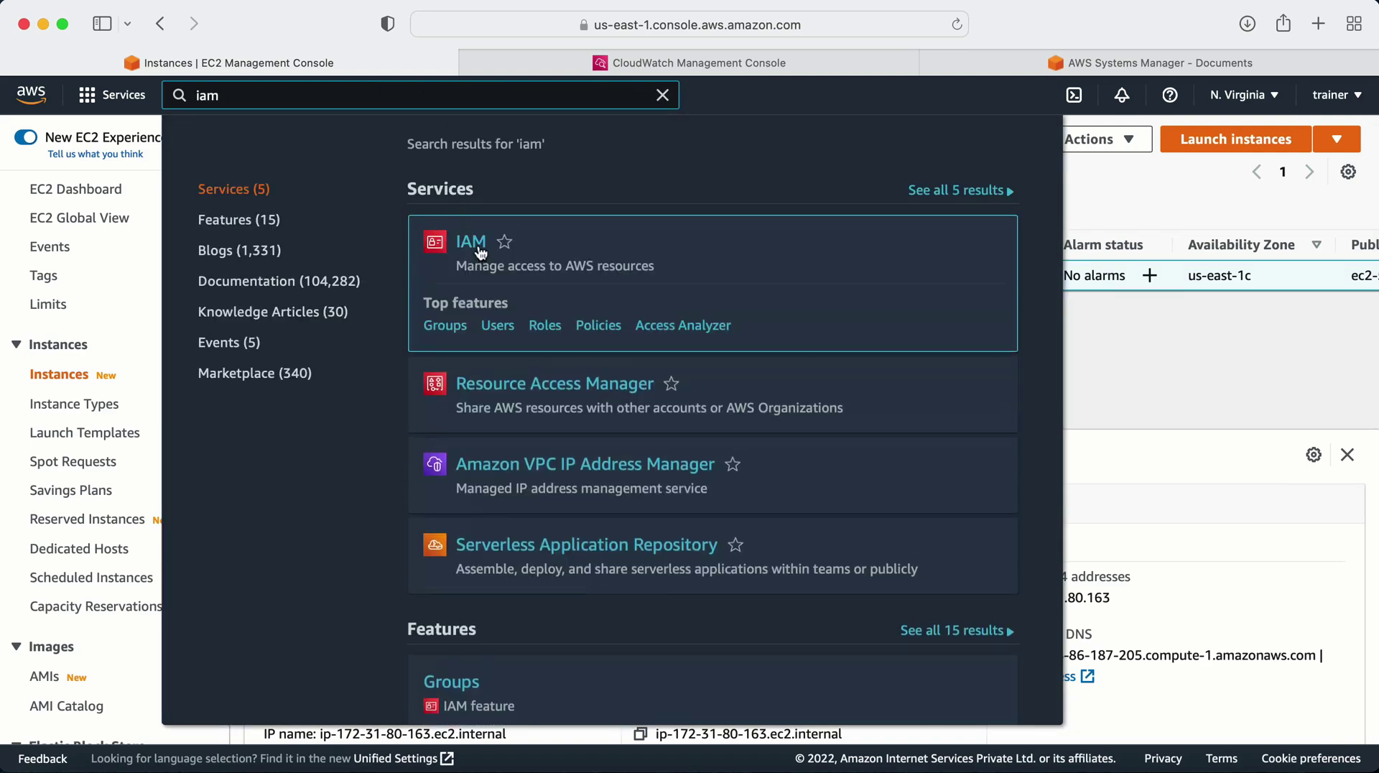
{"action": "right_click", "coordinate": [481, 252]}
{"action": "left_click", "coordinate": [591, 256]}
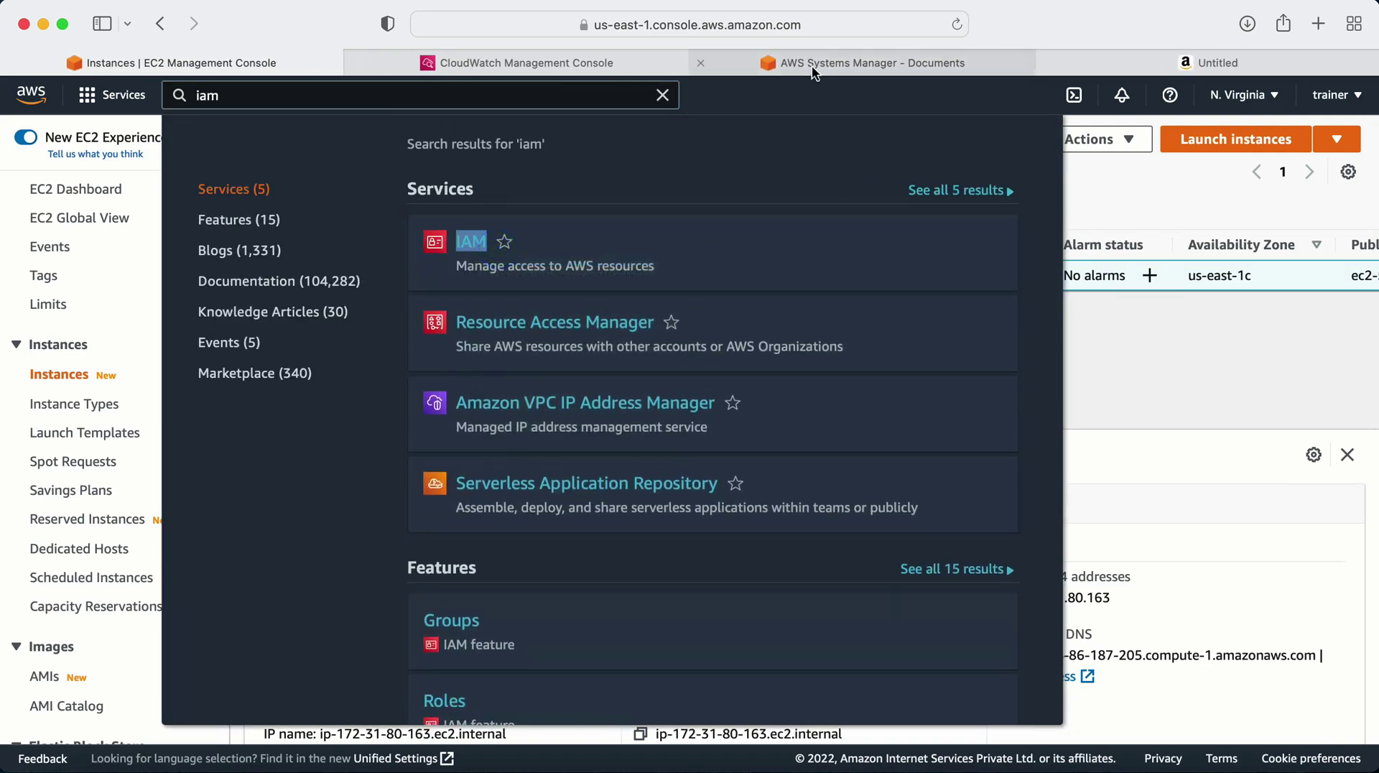
{"action": "left_click", "coordinate": [1129, 58]}
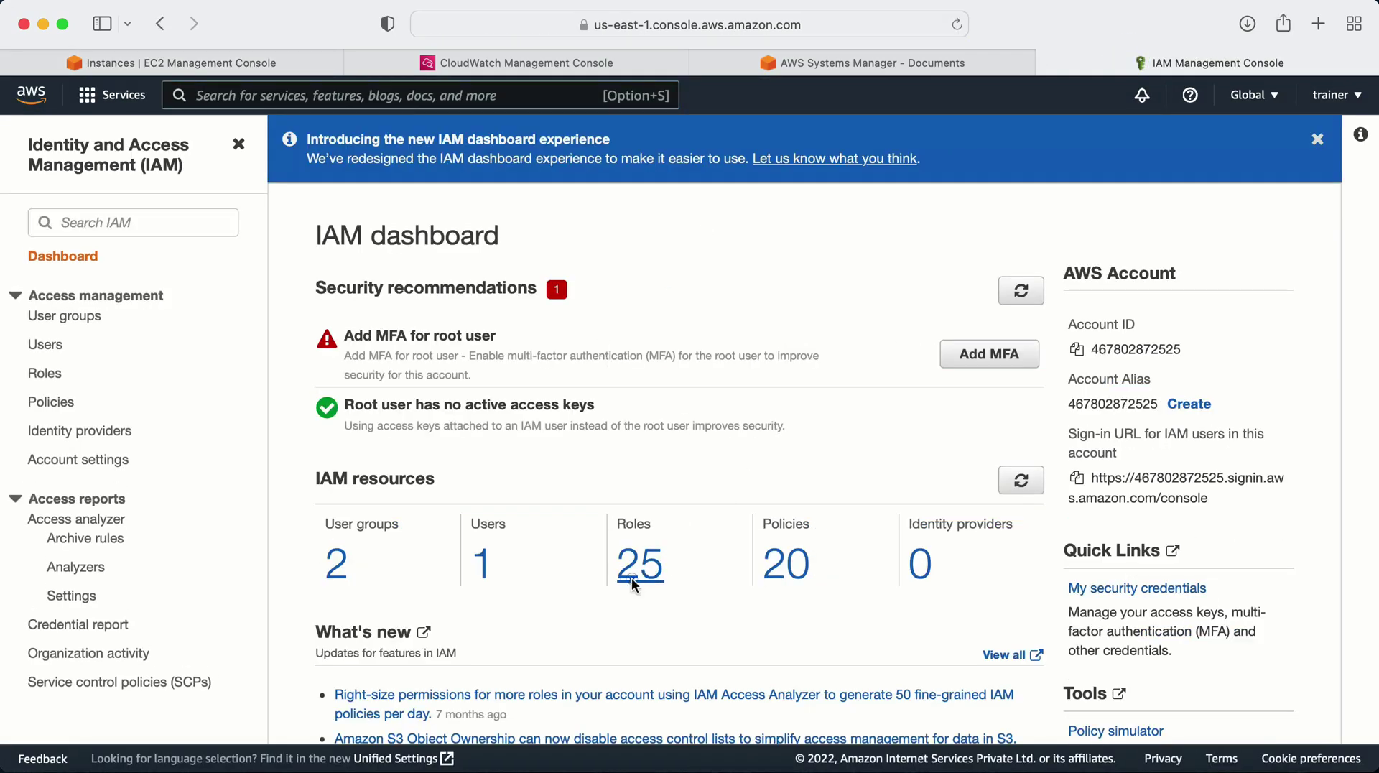
Open the ec2roleforssm role from the IAM roles list and copy its ARN.
{"action": "left_click", "coordinate": [632, 577]}
{"action": "scroll", "coordinate": [548, 453], "scroll_direction": "down", "scroll_amount": 3}
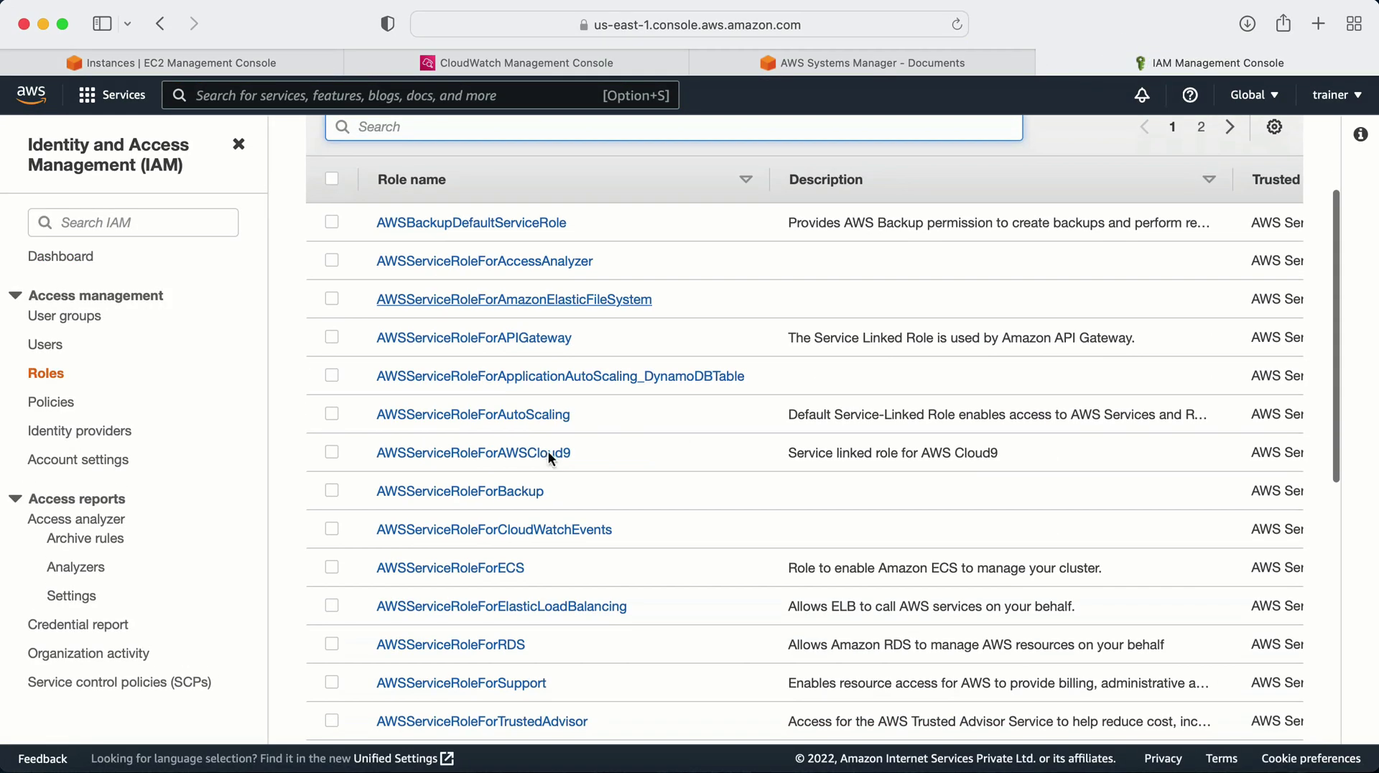
{"action": "scroll", "coordinate": [548, 450], "scroll_direction": "down", "scroll_amount": 10}
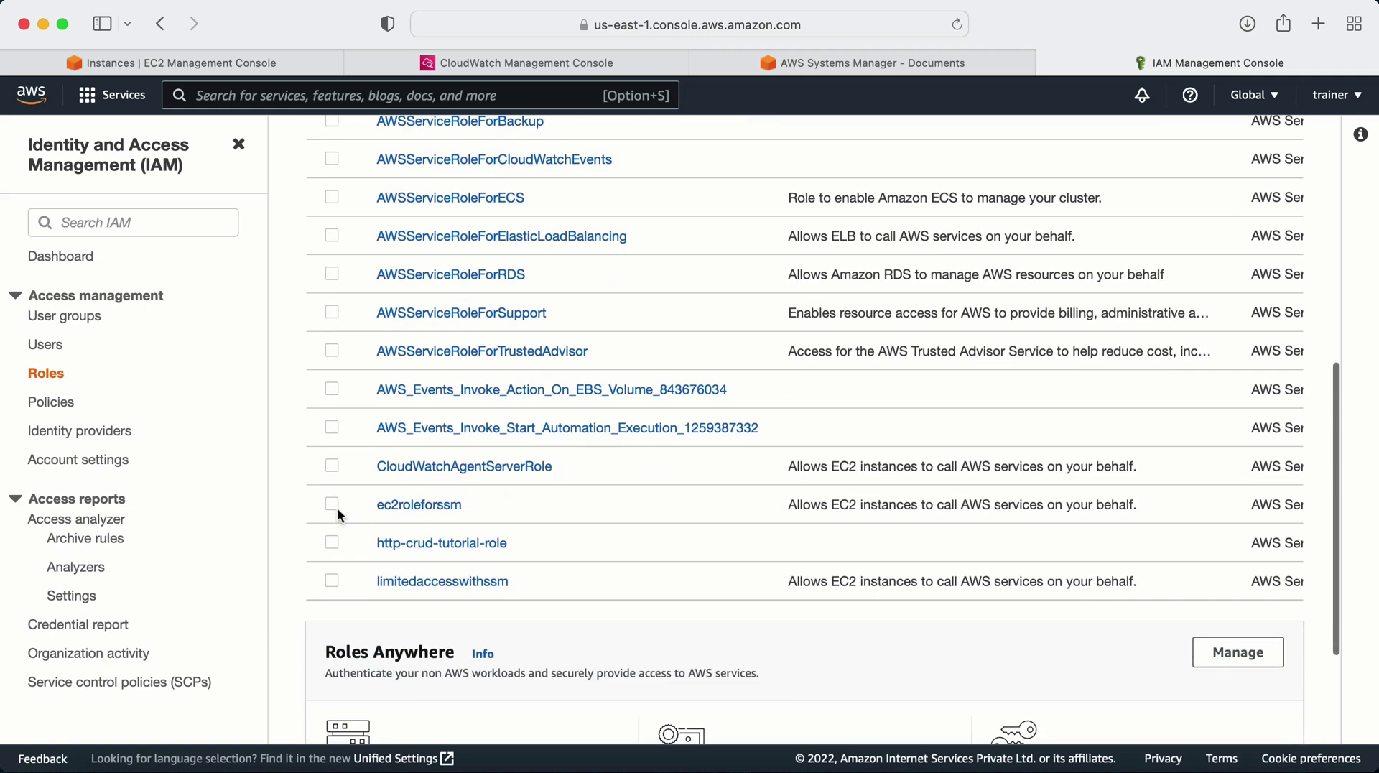
{"action": "left_click", "coordinate": [332, 505]}
{"action": "left_click", "coordinate": [450, 502]}
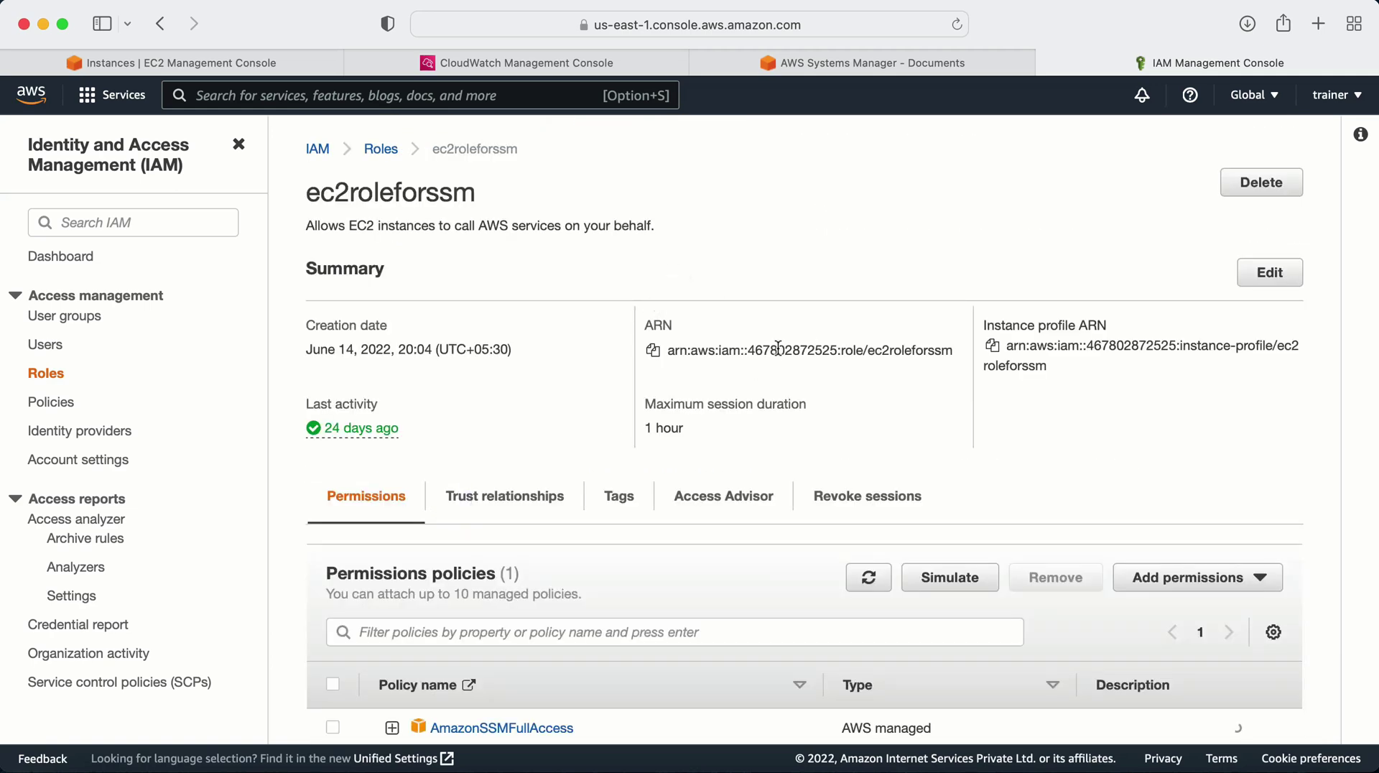
{"action": "left_click", "coordinate": [652, 351]}
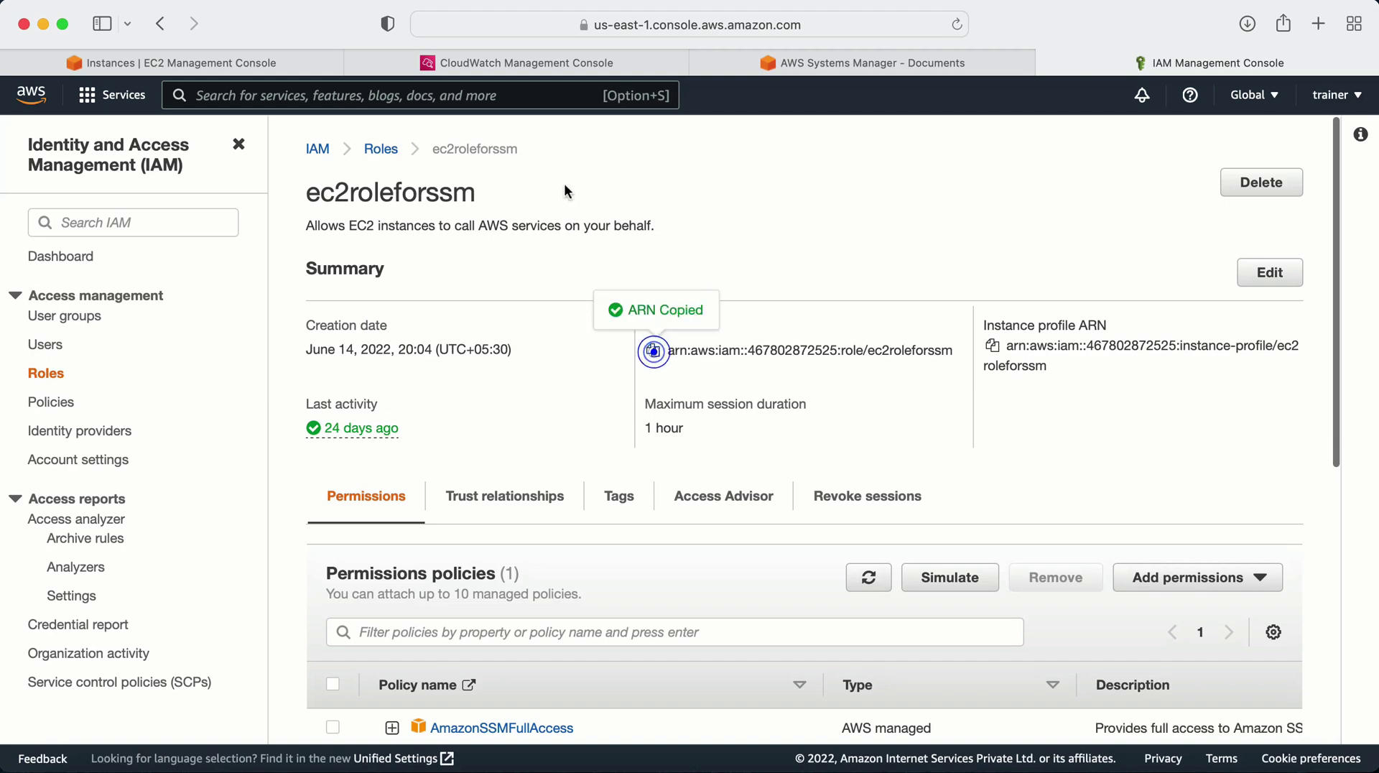
Return to the CloudWatch rule and paste the ec2roleforssm role's ARN as the AutomationAssumeRole parameter.
{"action": "left_click", "coordinate": [182, 55]}
{"action": "left_click", "coordinate": [504, 56]}
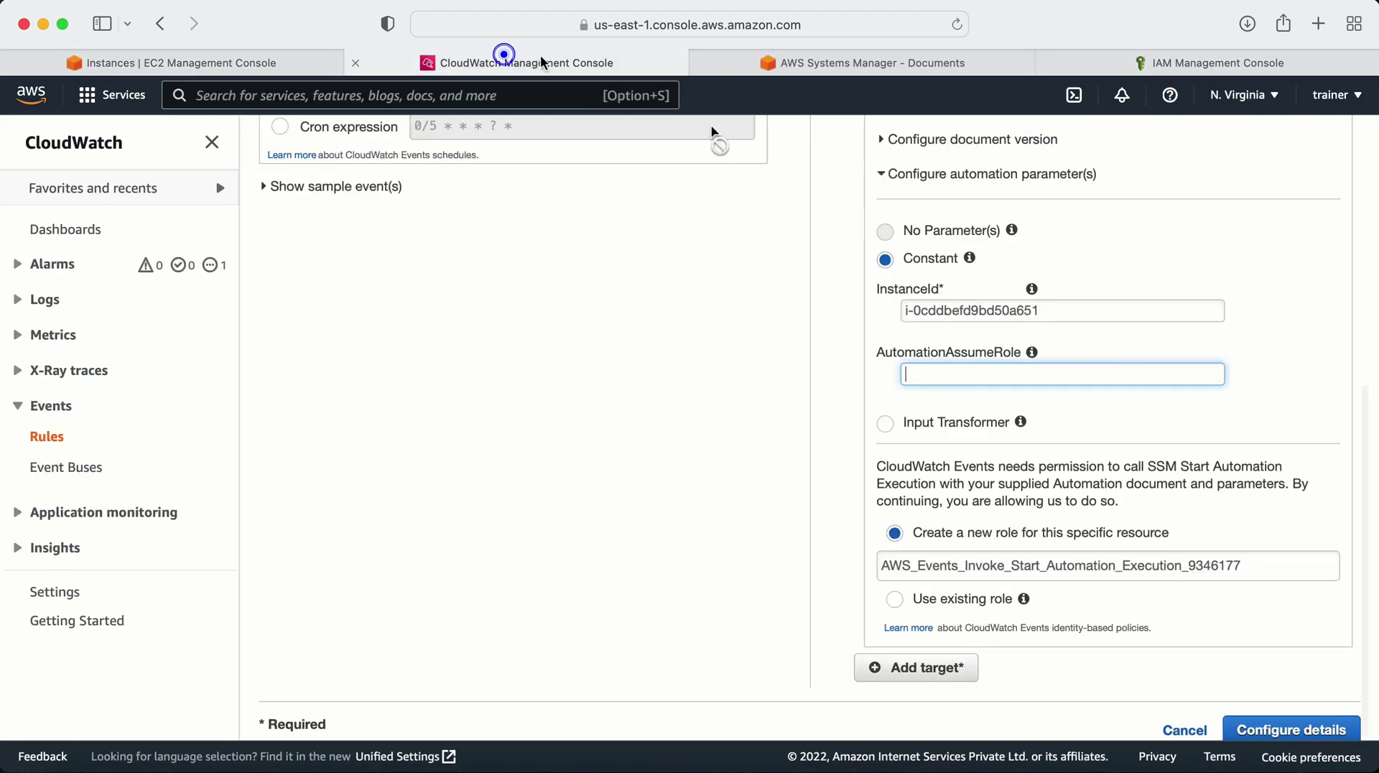
{"action": "left_click", "coordinate": [929, 365]}
{"action": "key", "text": "super+v"}
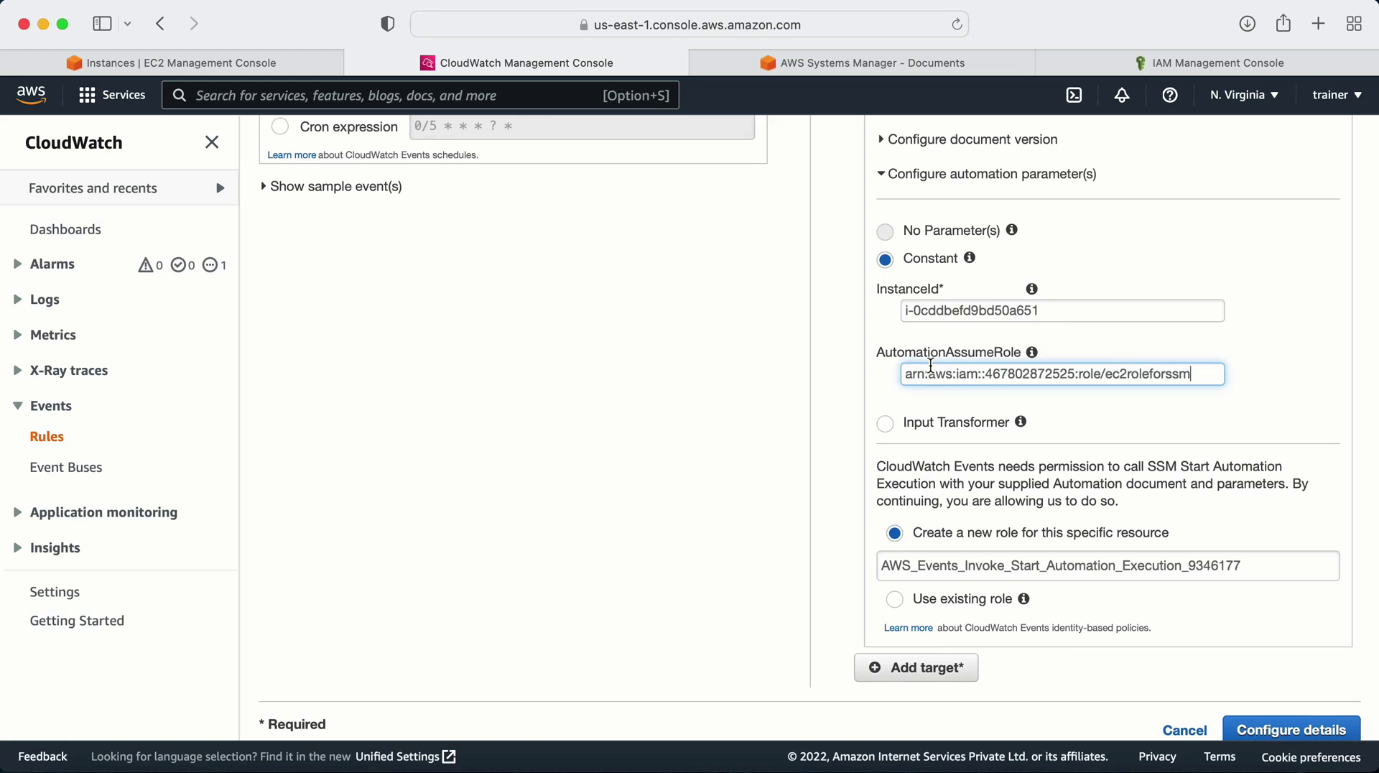
{"action": "left_click", "coordinate": [791, 358]}
{"action": "scroll", "coordinate": [1124, 553], "scroll_direction": "down", "scroll_amount": 1}
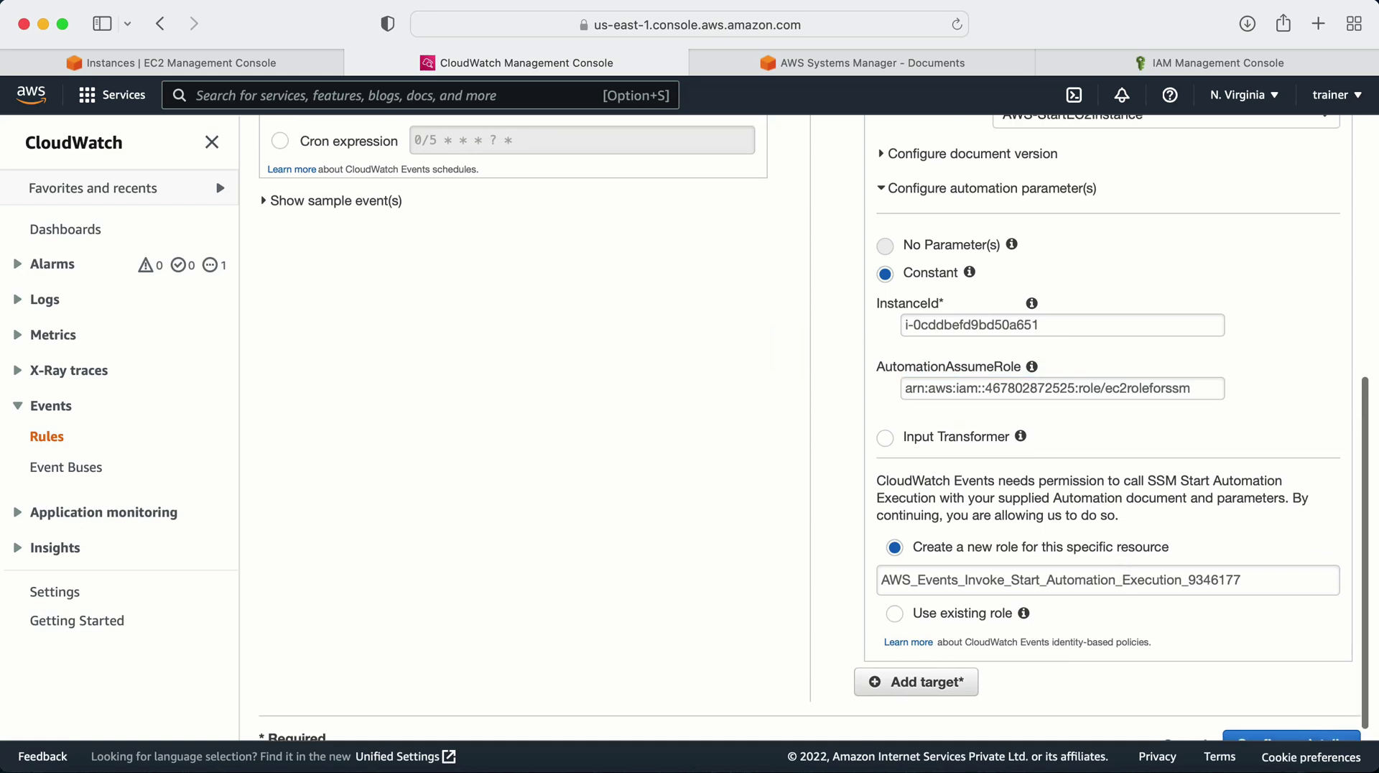
Continue to the rule details, name the rule ec2-start with the description "after 12 hours", and create it.
{"action": "left_click", "coordinate": [1279, 727]}
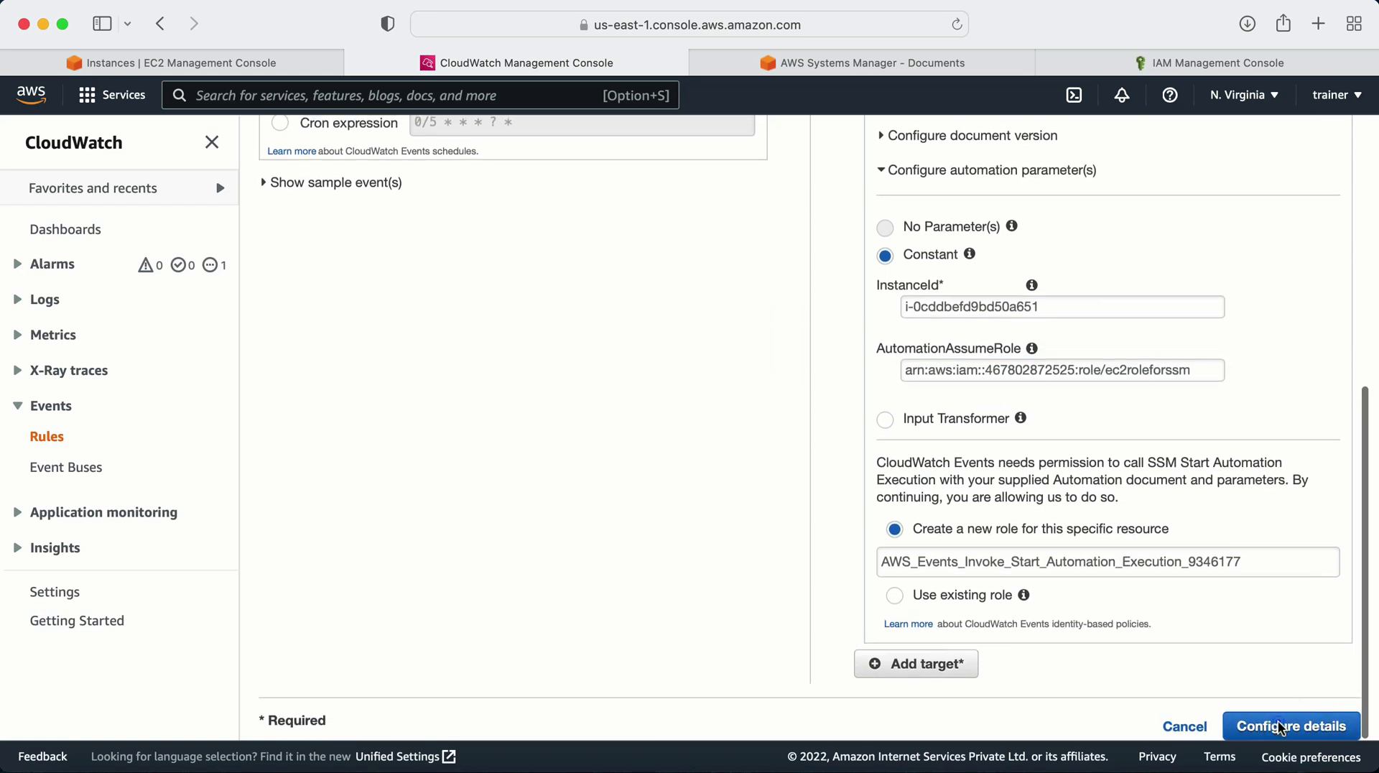
{"action": "left_click", "coordinate": [495, 431]}
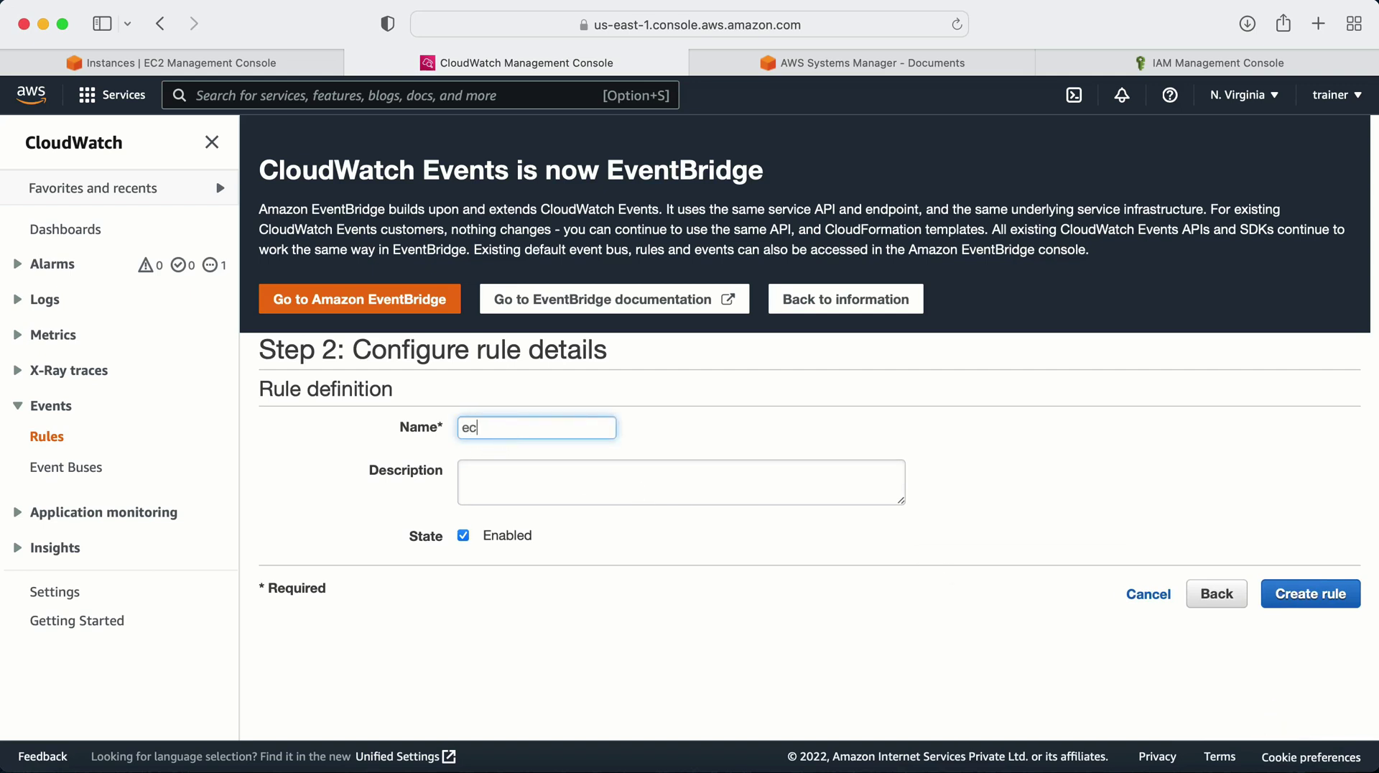
{"action": "type", "text": "ec2-start"}
{"action": "left_click", "coordinate": [546, 496]}
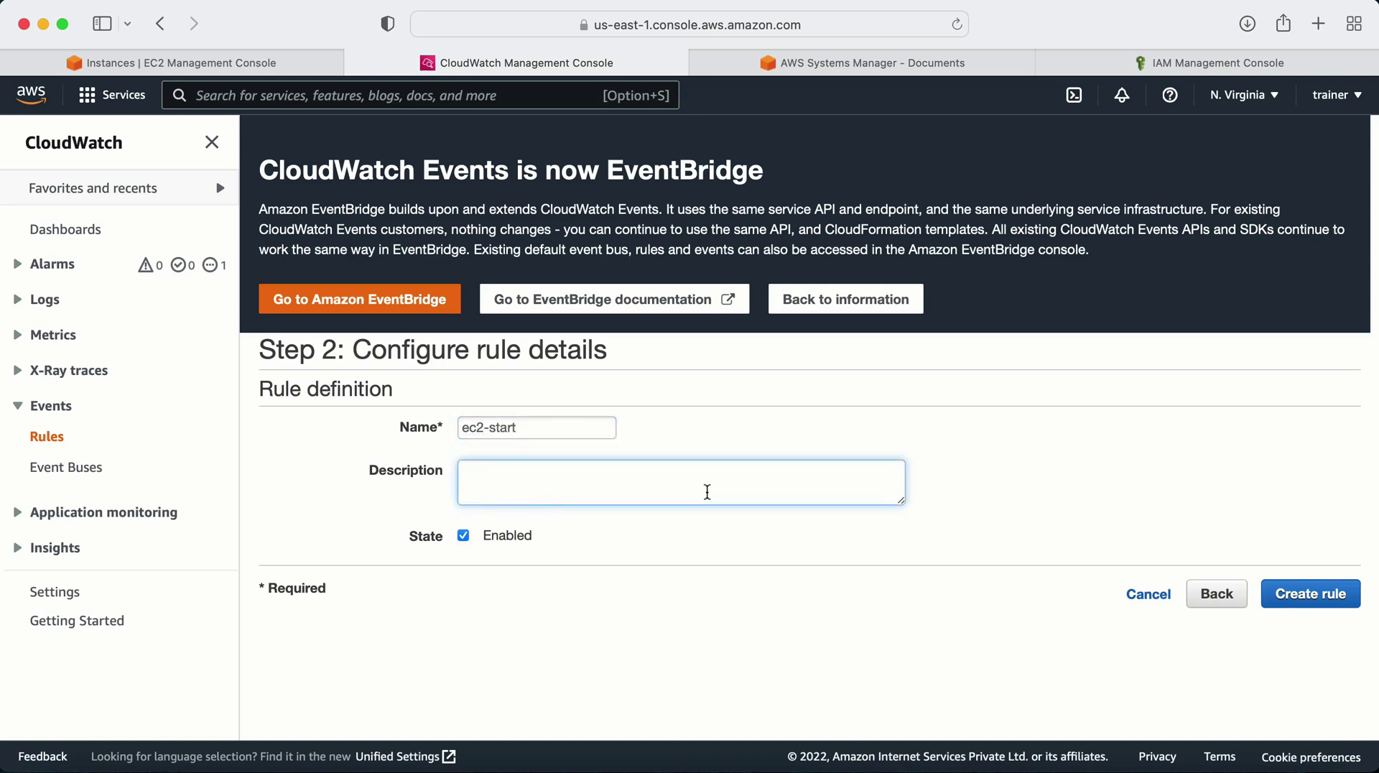
{"action": "type", "text": "after 12 hours"}
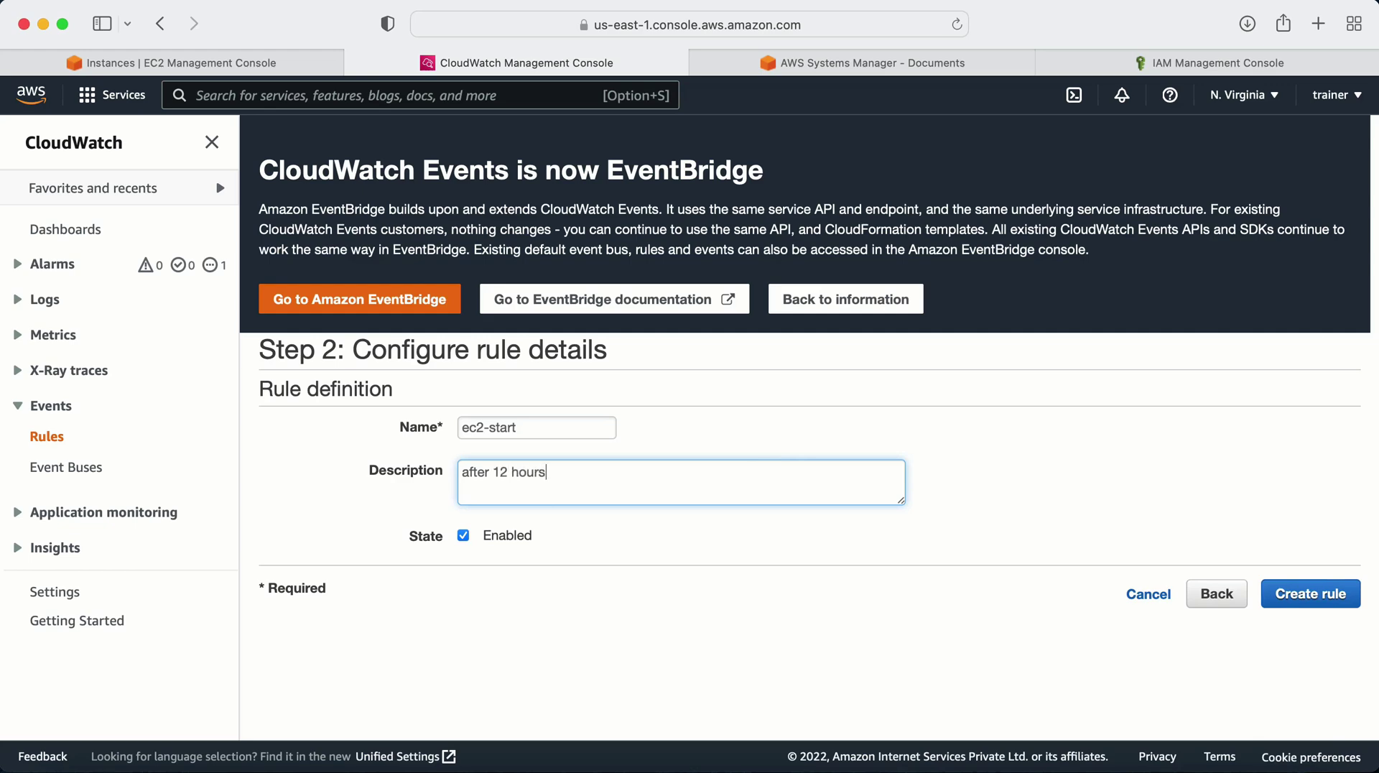
{"action": "left_click", "coordinate": [1311, 586]}
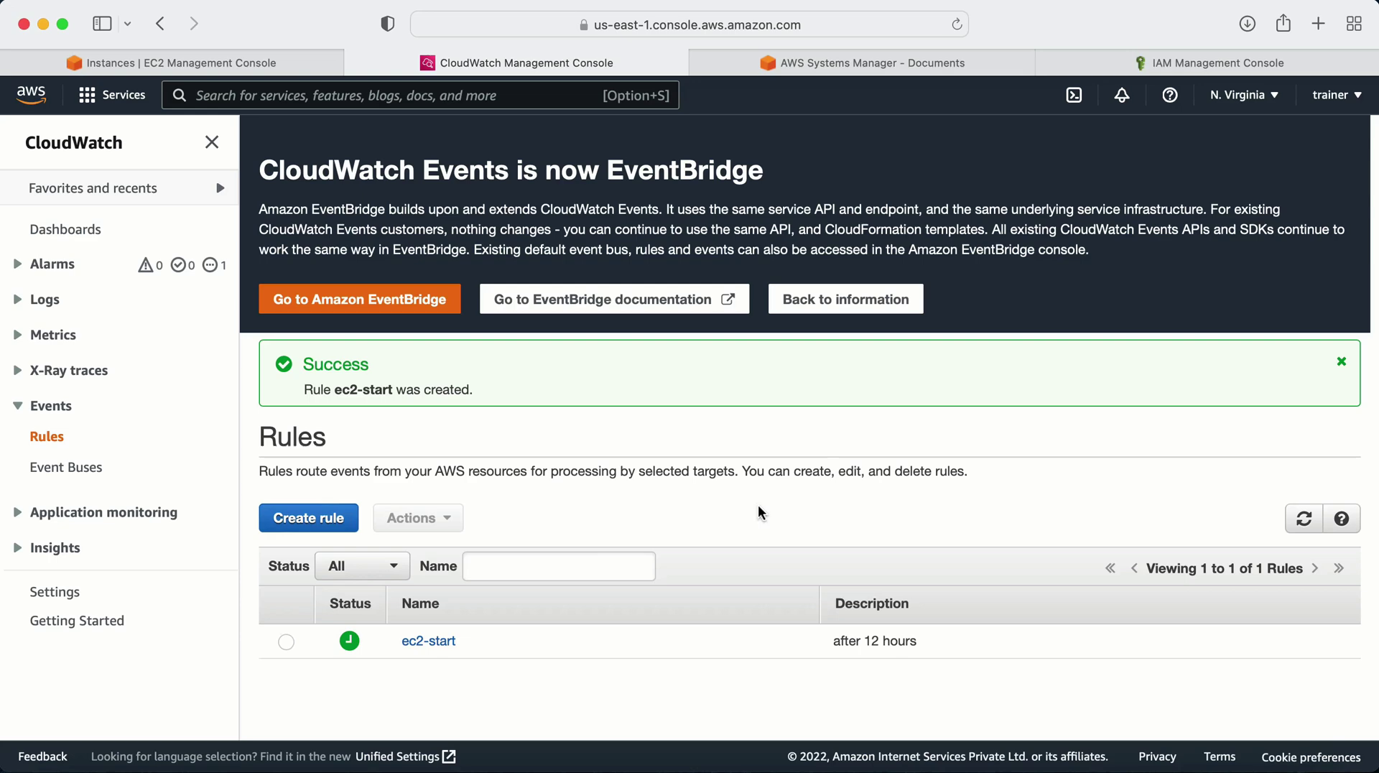
Start a second CloudWatch Events rule with a schedule at a fixed rate of 5 hours.
{"action": "left_click", "coordinate": [299, 535]}
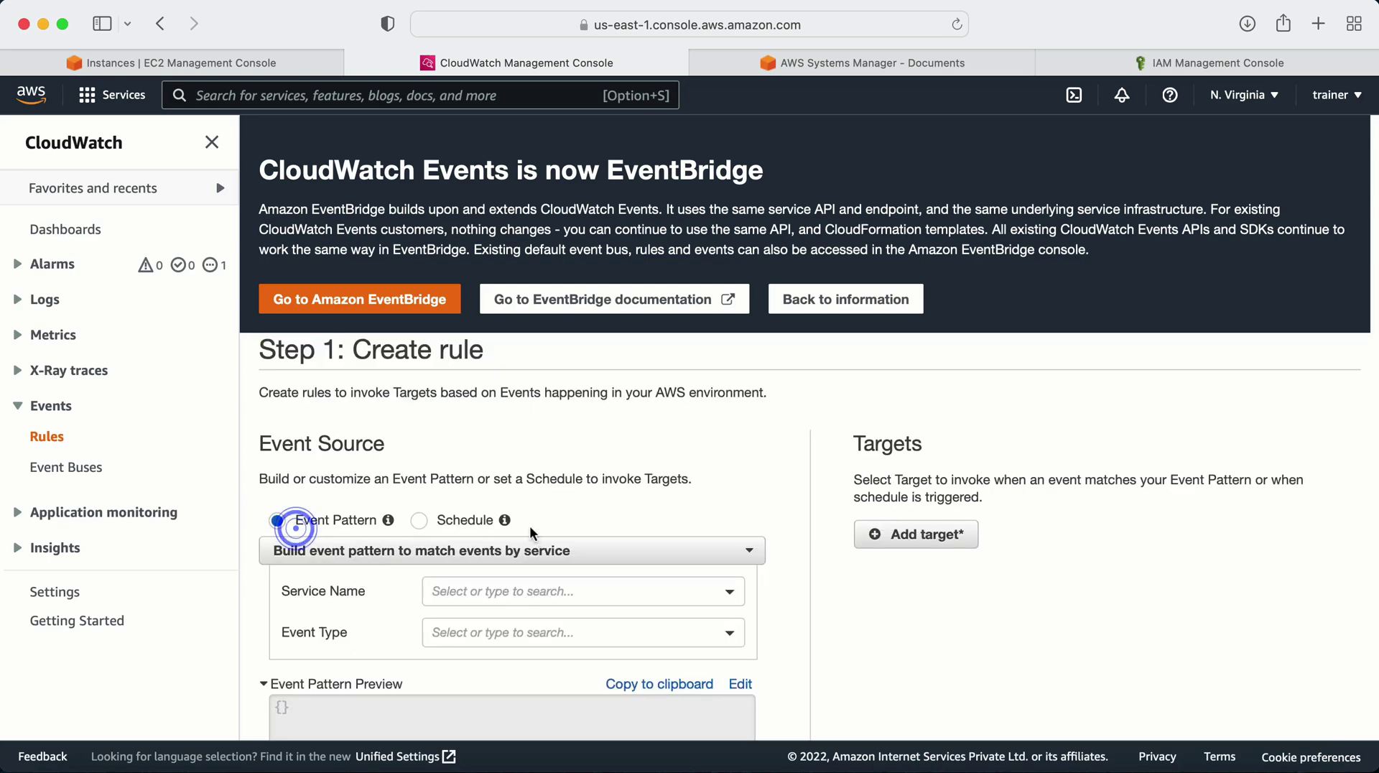
{"action": "scroll", "coordinate": [445, 546], "scroll_direction": "down", "scroll_amount": 4}
{"action": "left_click", "coordinate": [419, 365]}
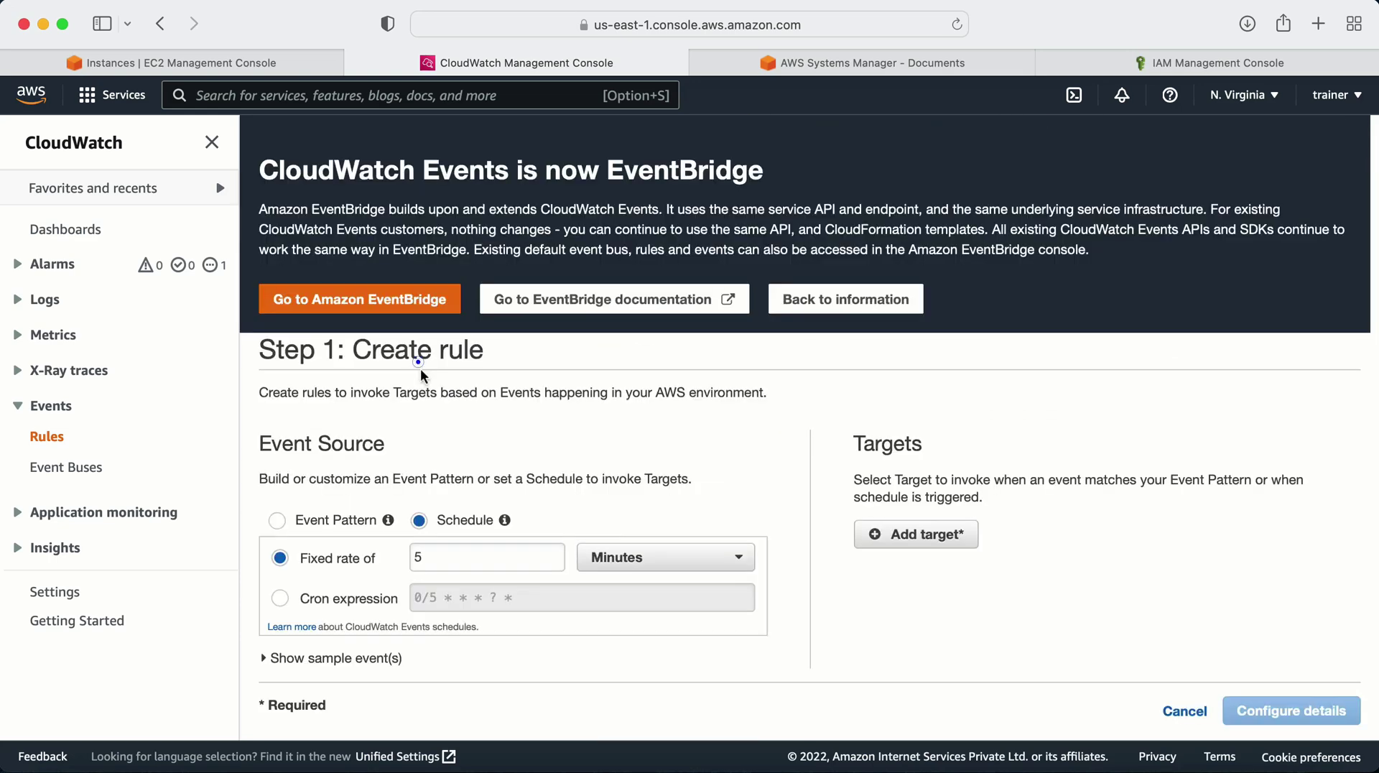
{"action": "left_click", "coordinate": [621, 565]}
{"action": "left_click", "coordinate": [622, 610]}
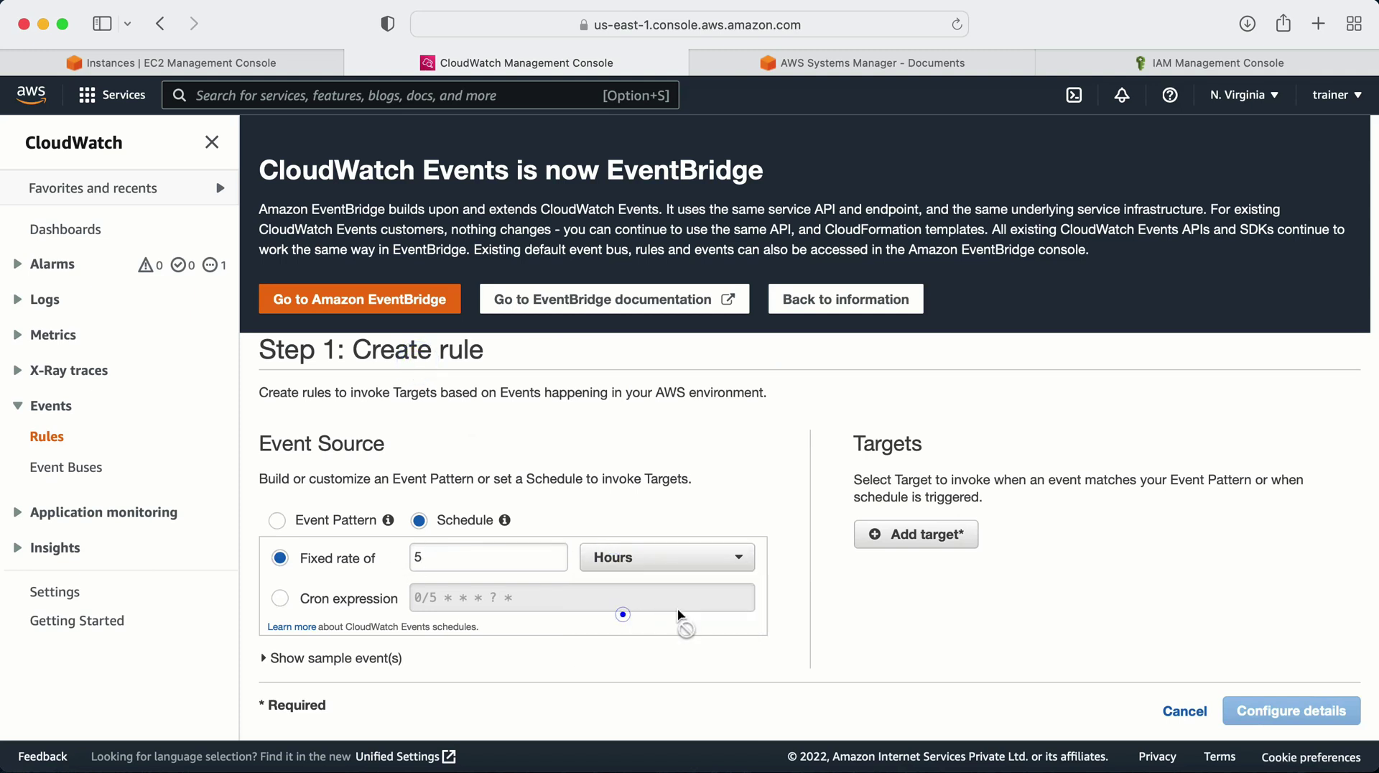
Add an SSM Automation target to the new rule and select the AWS-StopEC2Instance document.
{"action": "left_click", "coordinate": [908, 534]}
{"action": "scroll", "coordinate": [959, 524], "scroll_direction": "down", "scroll_amount": 1}
{"action": "left_click", "coordinate": [960, 517]}
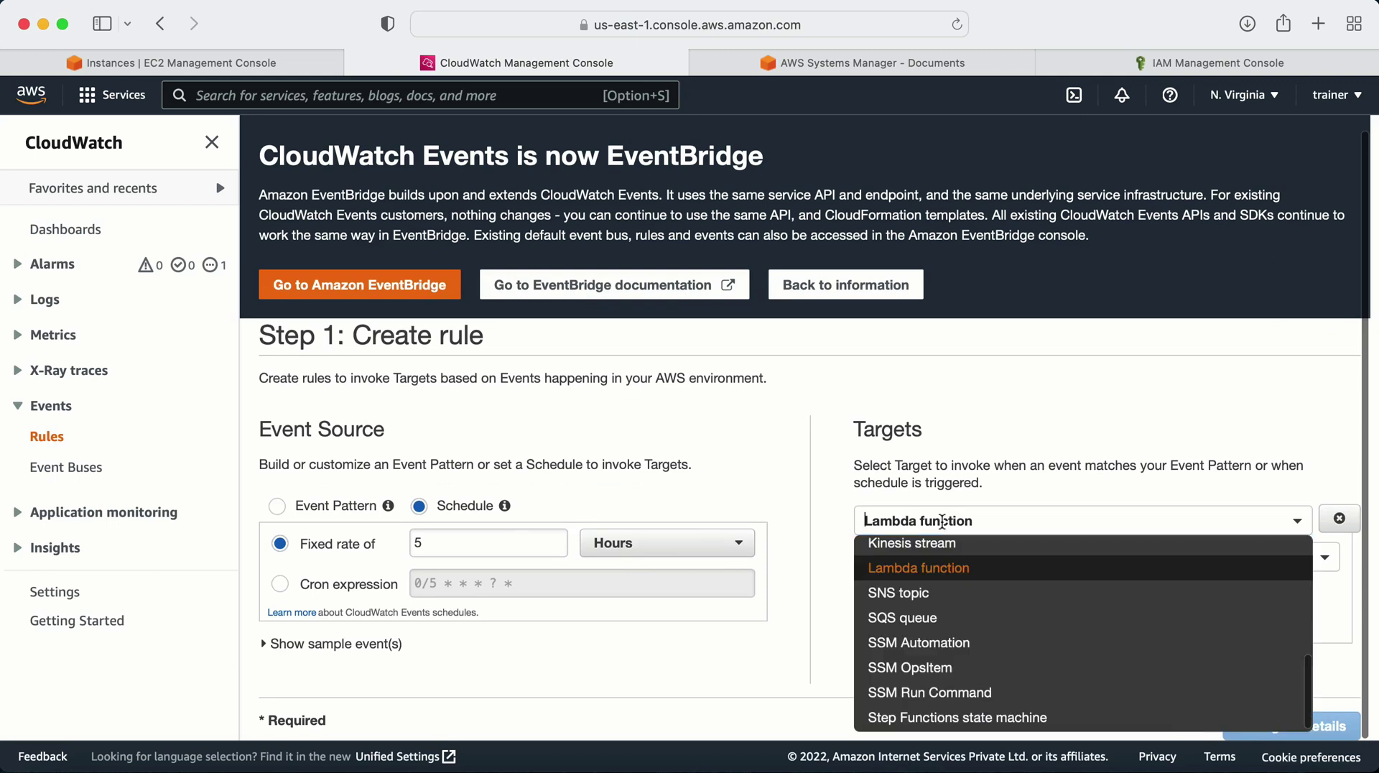
{"action": "left_click", "coordinate": [895, 644]}
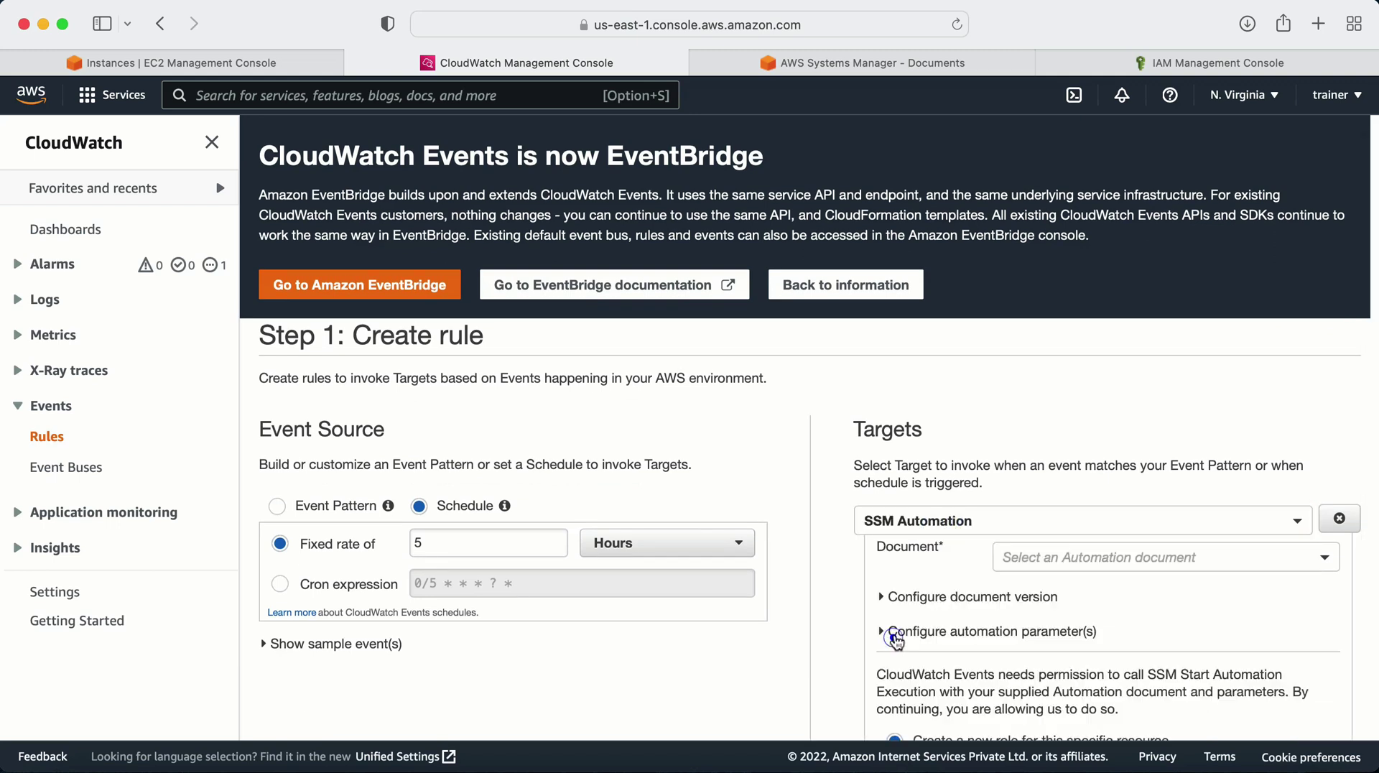
{"action": "left_click", "coordinate": [1026, 560]}
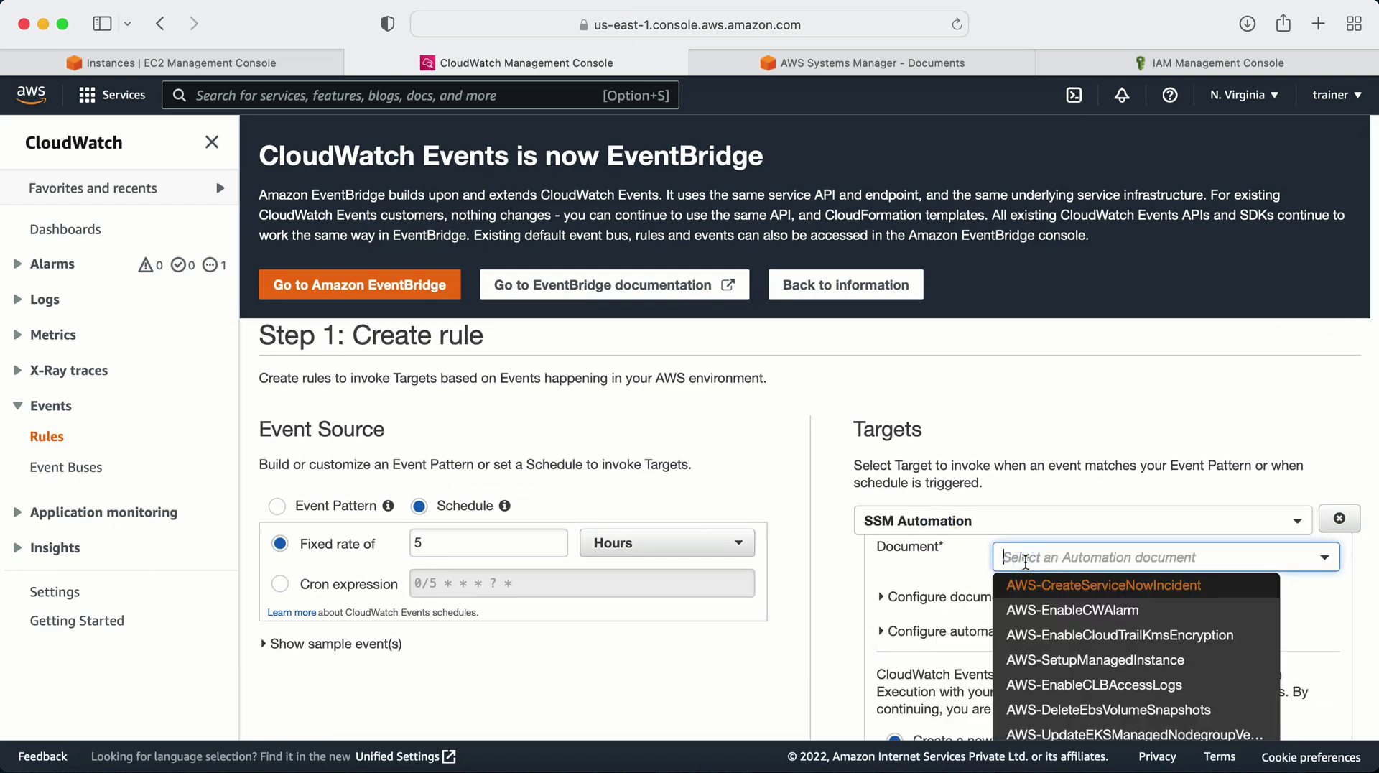
{"action": "type", "text": "stop"}
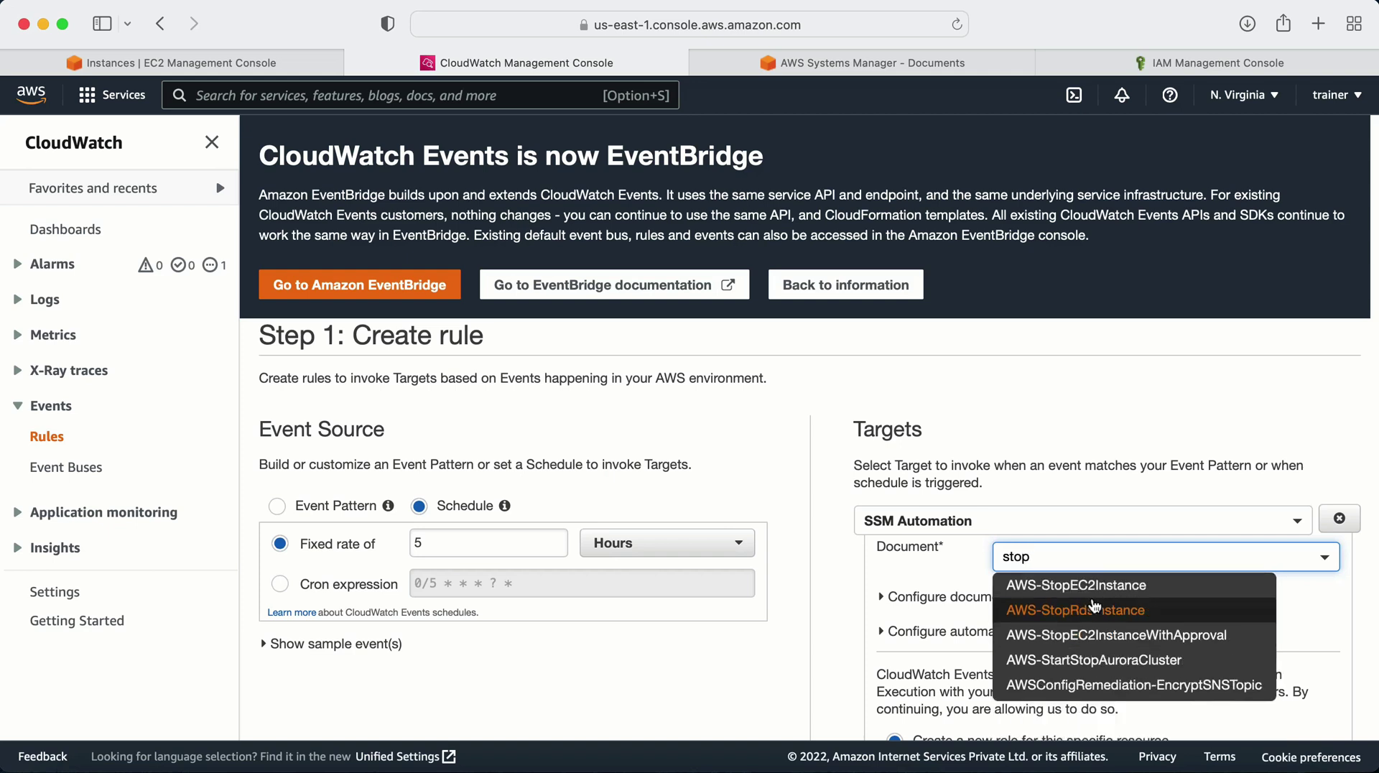
{"action": "left_click", "coordinate": [1075, 586]}
Use constant automation parameters for the stop target and paste the copied role ARN as AutomationAssumeRole.
{"action": "left_click", "coordinate": [884, 716]}
{"action": "scroll", "coordinate": [890, 546], "scroll_direction": "down", "scroll_amount": 3}
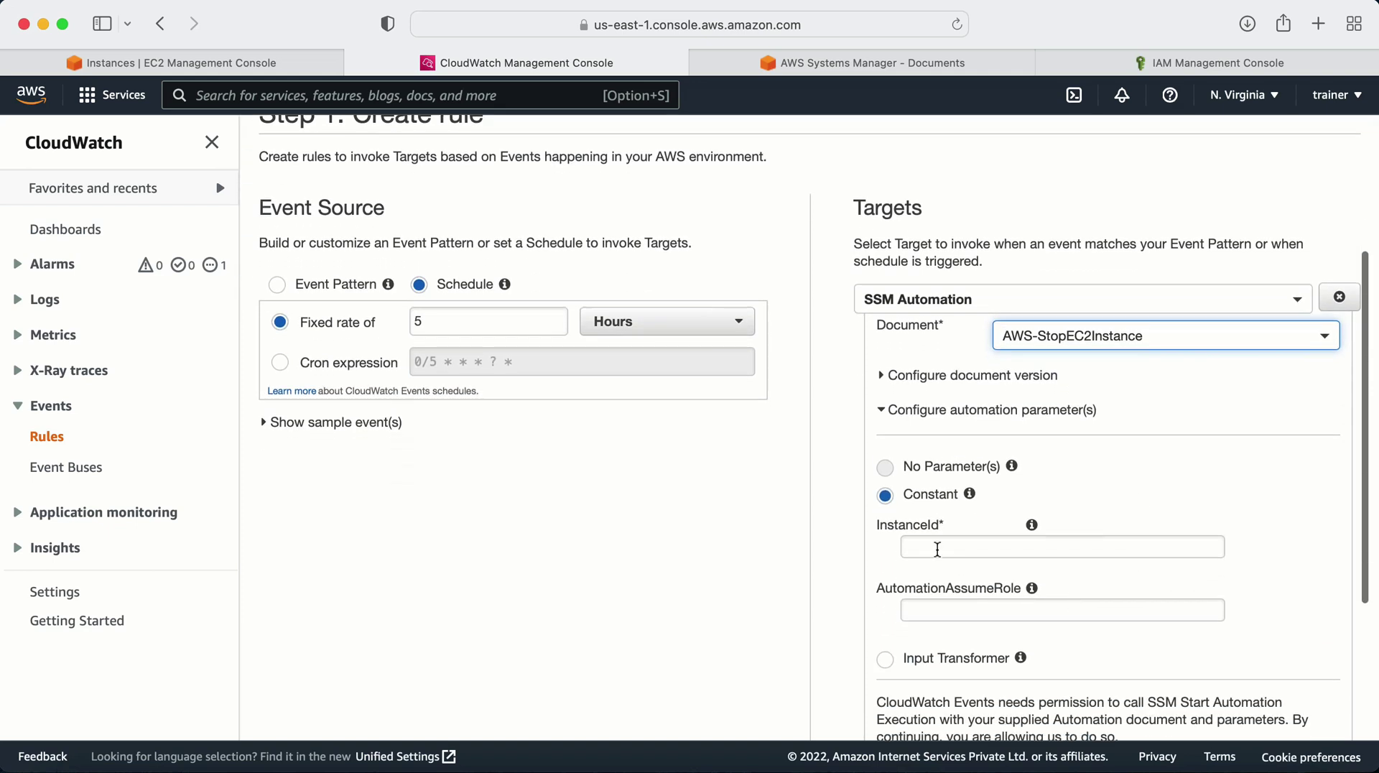
{"action": "left_click", "coordinate": [937, 548]}
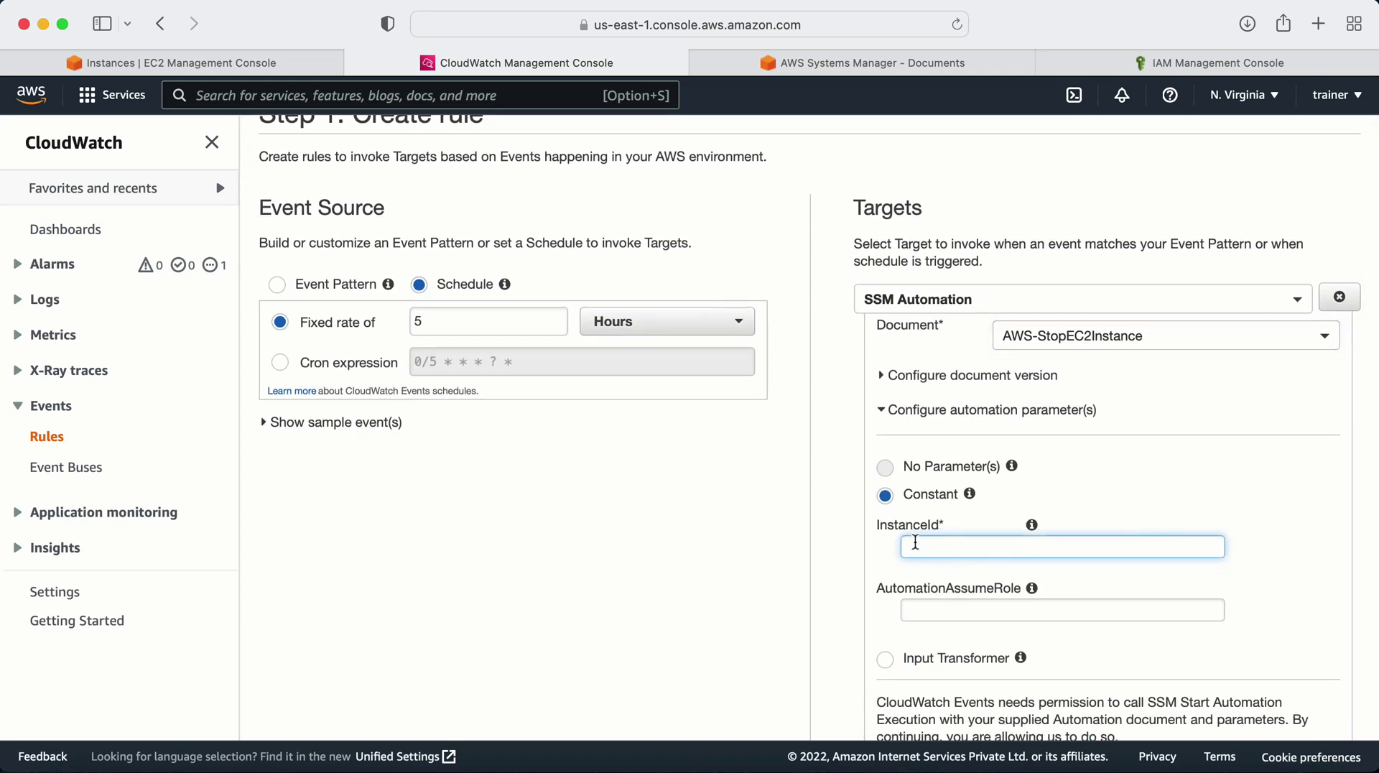
{"action": "left_click", "coordinate": [922, 608]}
{"action": "key", "text": "super+v"}
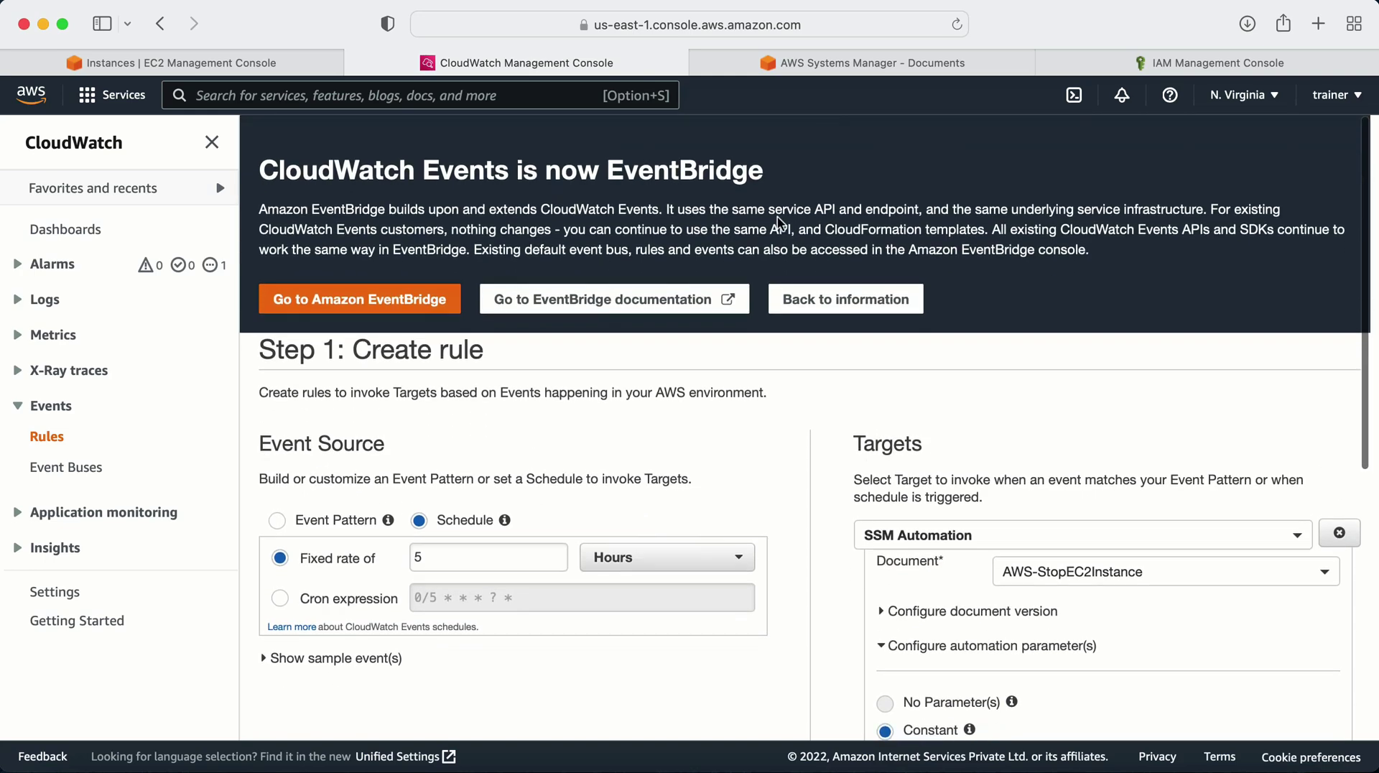
Switch to Systems Manager, return to the documents list and search the Amazon-owned documents for stop.
{"action": "left_click", "coordinate": [834, 60]}
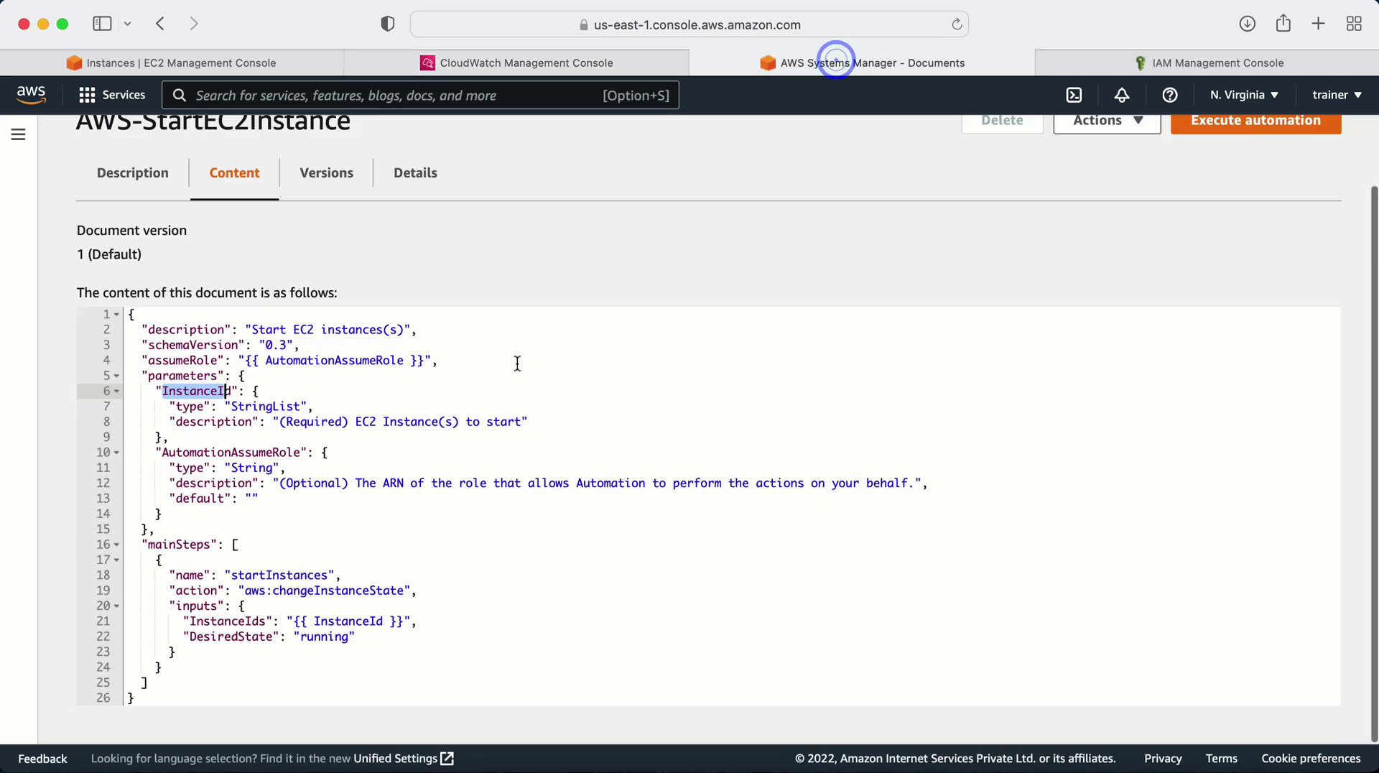
{"action": "scroll", "coordinate": [517, 363], "scroll_direction": "down", "scroll_amount": 1}
{"action": "left_click", "coordinate": [281, 152]}
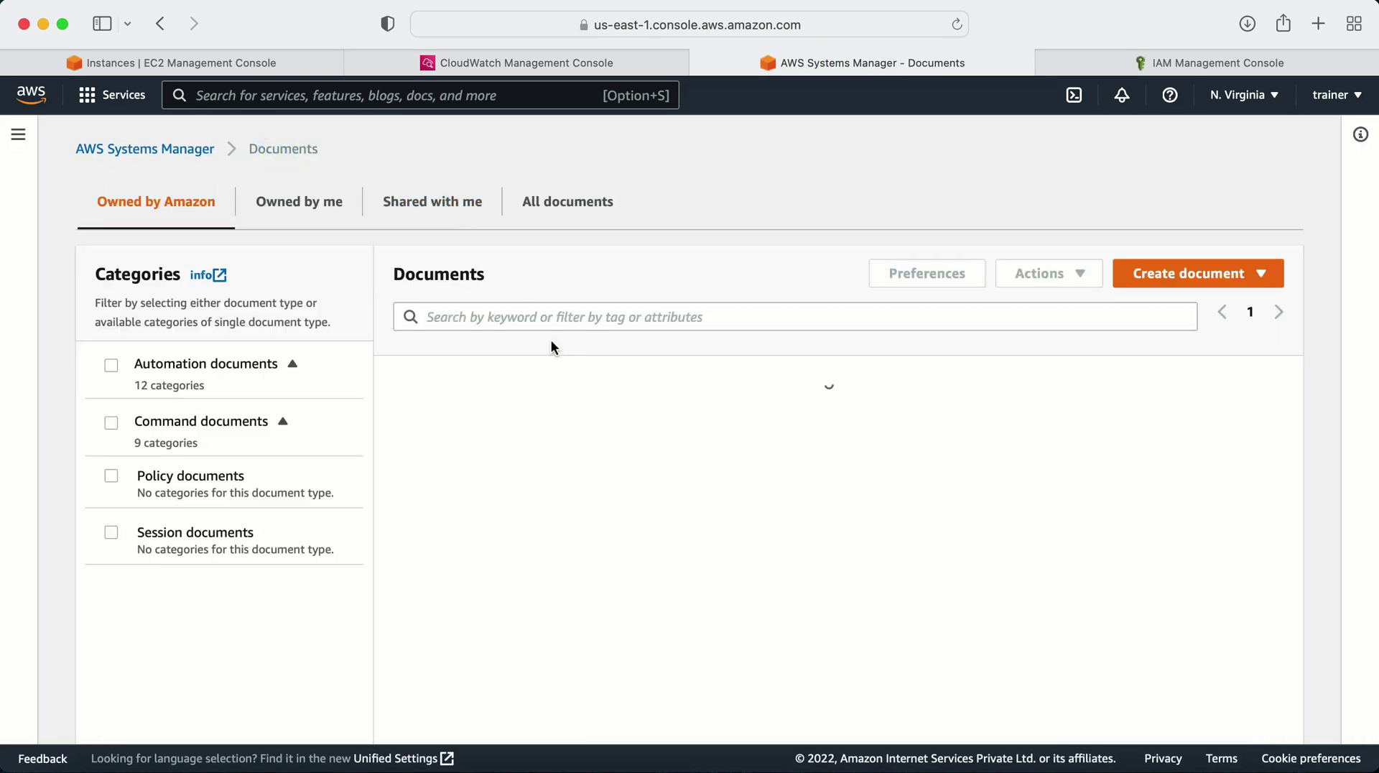
{"action": "left_click", "coordinate": [487, 321]}
{"action": "type", "text": "stop"}
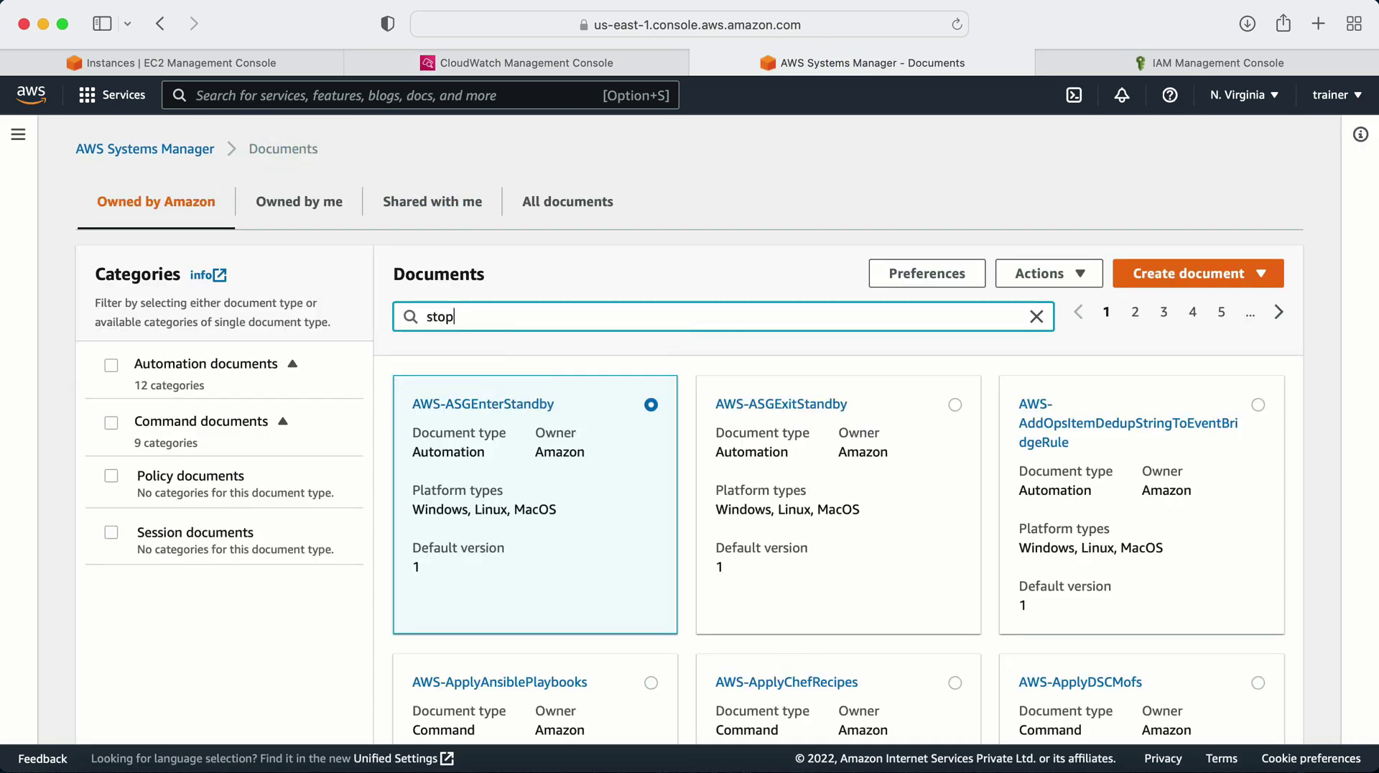
{"action": "key", "text": "Return"}
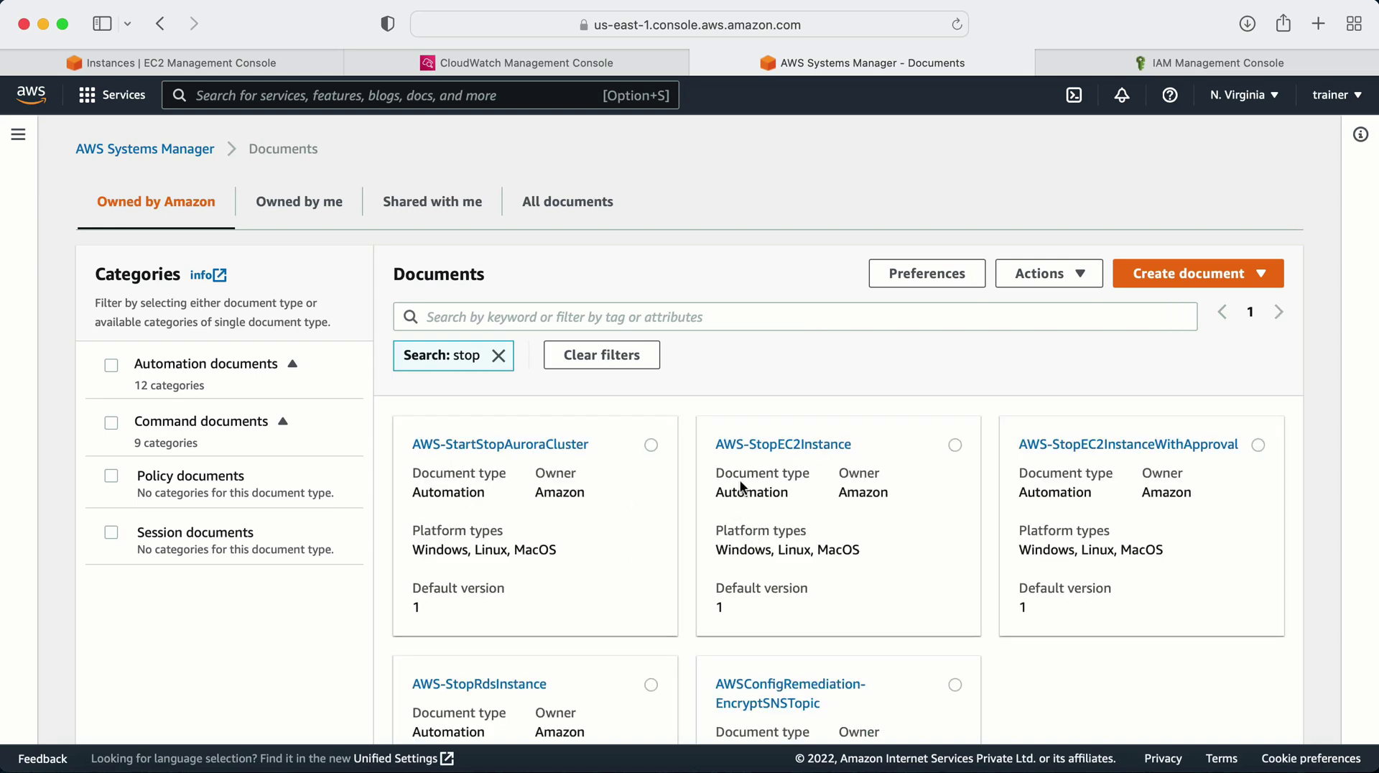
Open the AWS-StopEC2Instance document and examine the parameters and main steps in its content.
{"action": "left_click", "coordinate": [842, 446]}
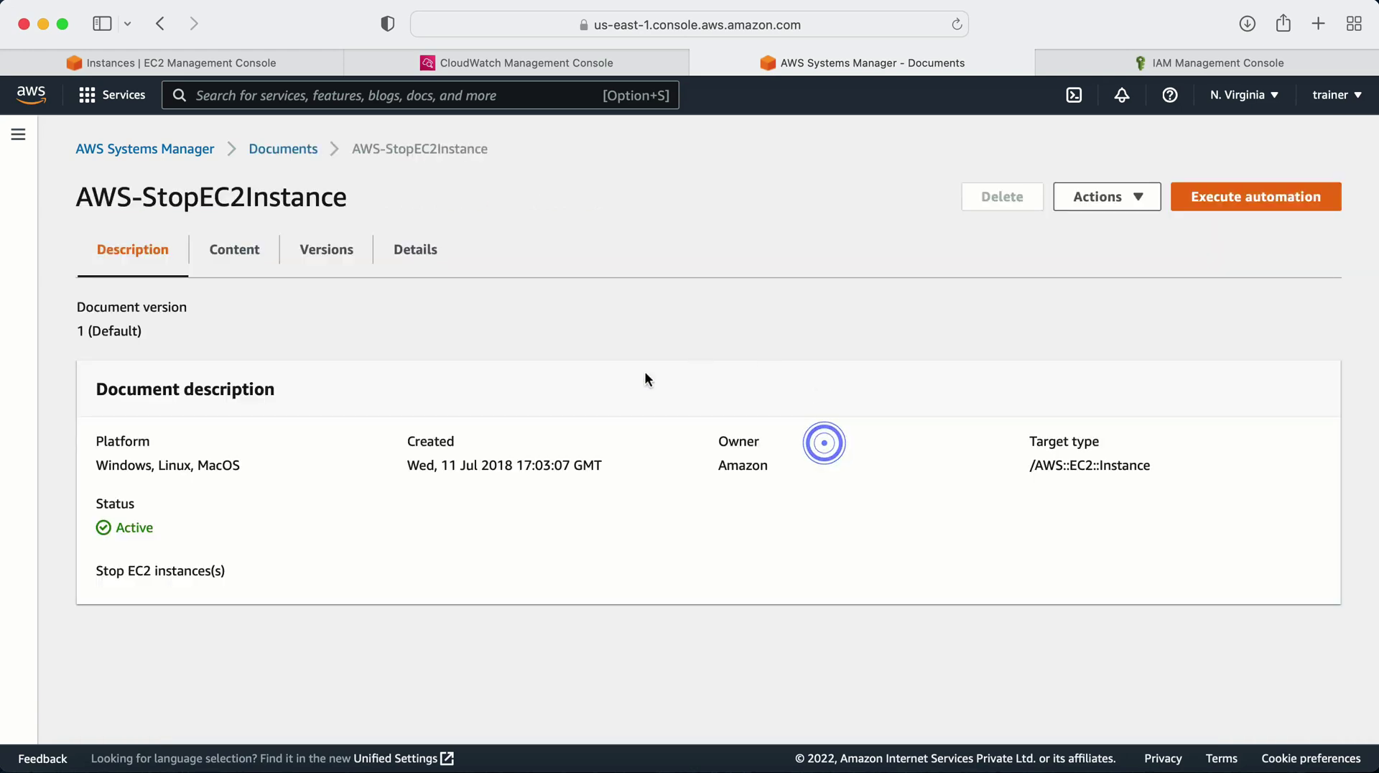
{"action": "left_click", "coordinate": [239, 260]}
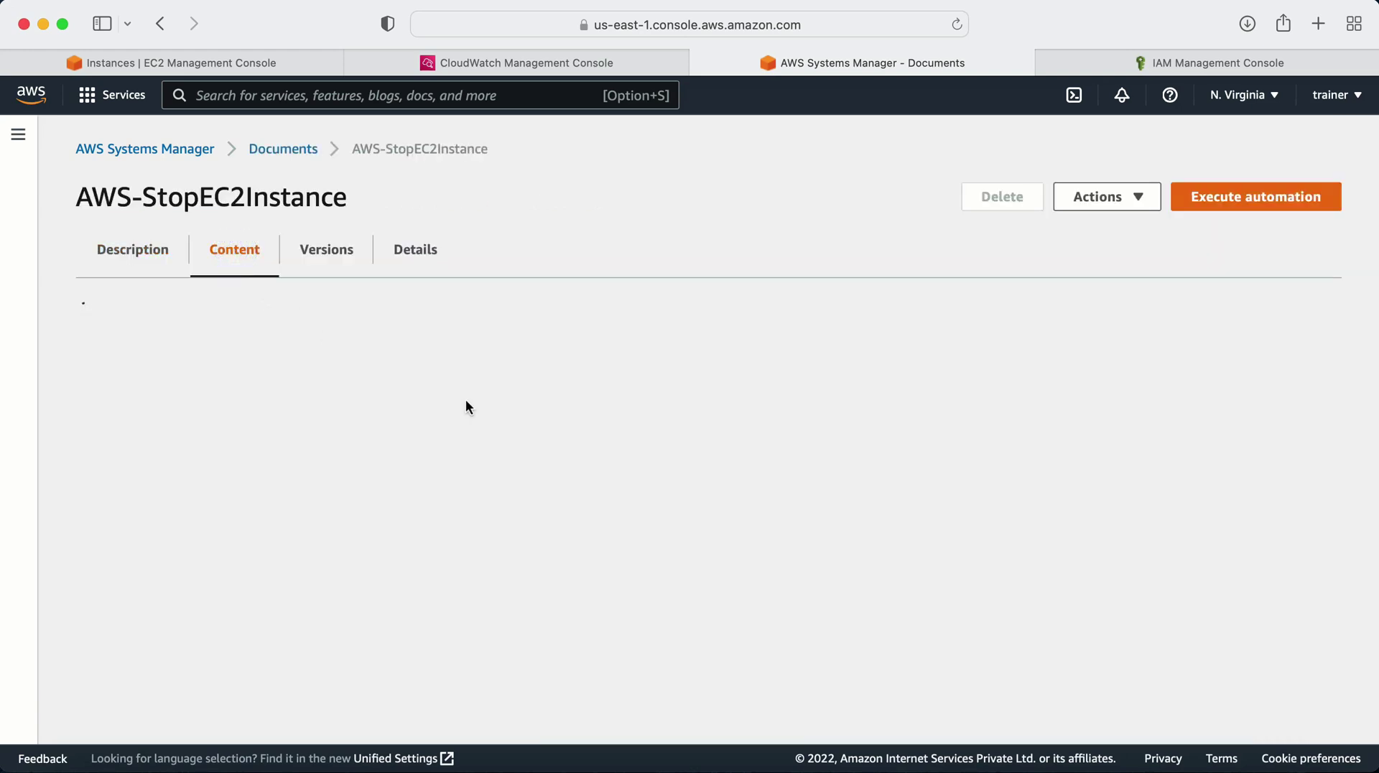
{"action": "scroll", "coordinate": [465, 403], "scroll_direction": "down", "scroll_amount": 5}
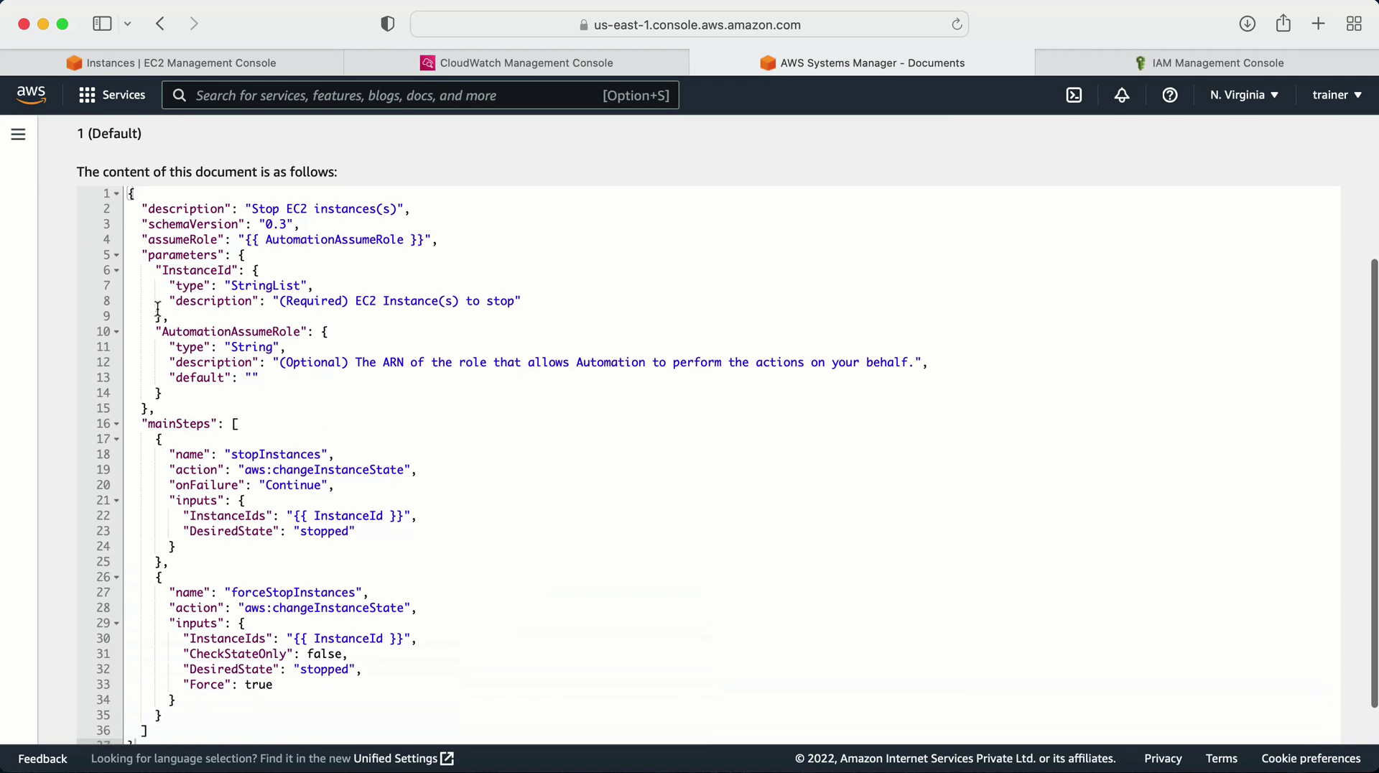
Examine how the InstanceId parameter is declared and used in the stopInstances and forceStopInstances steps of the AWS-StopEC2Instance document.
{"action": "double_click", "coordinate": [162, 256]}
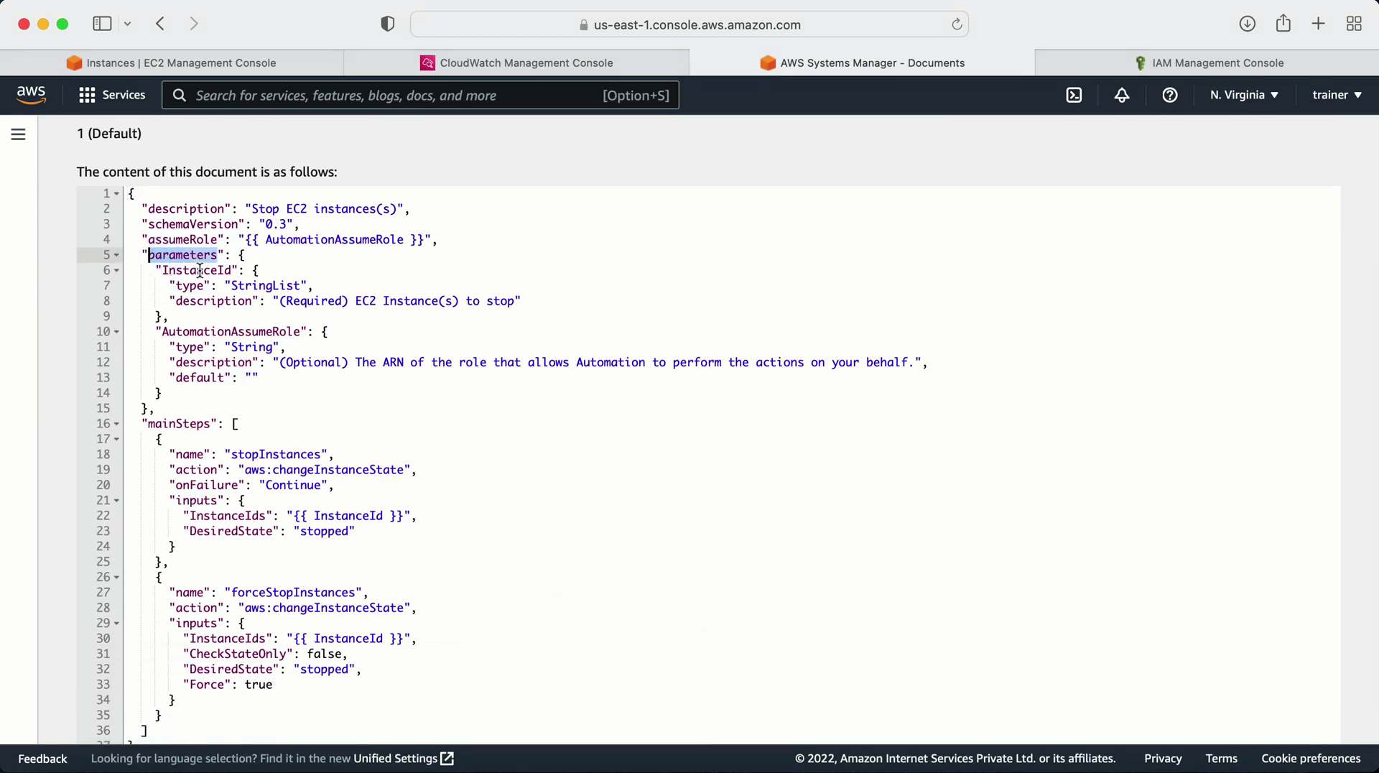
{"action": "double_click", "coordinate": [200, 270]}
{"action": "scroll", "coordinate": [329, 576], "scroll_direction": "down", "scroll_amount": 1}
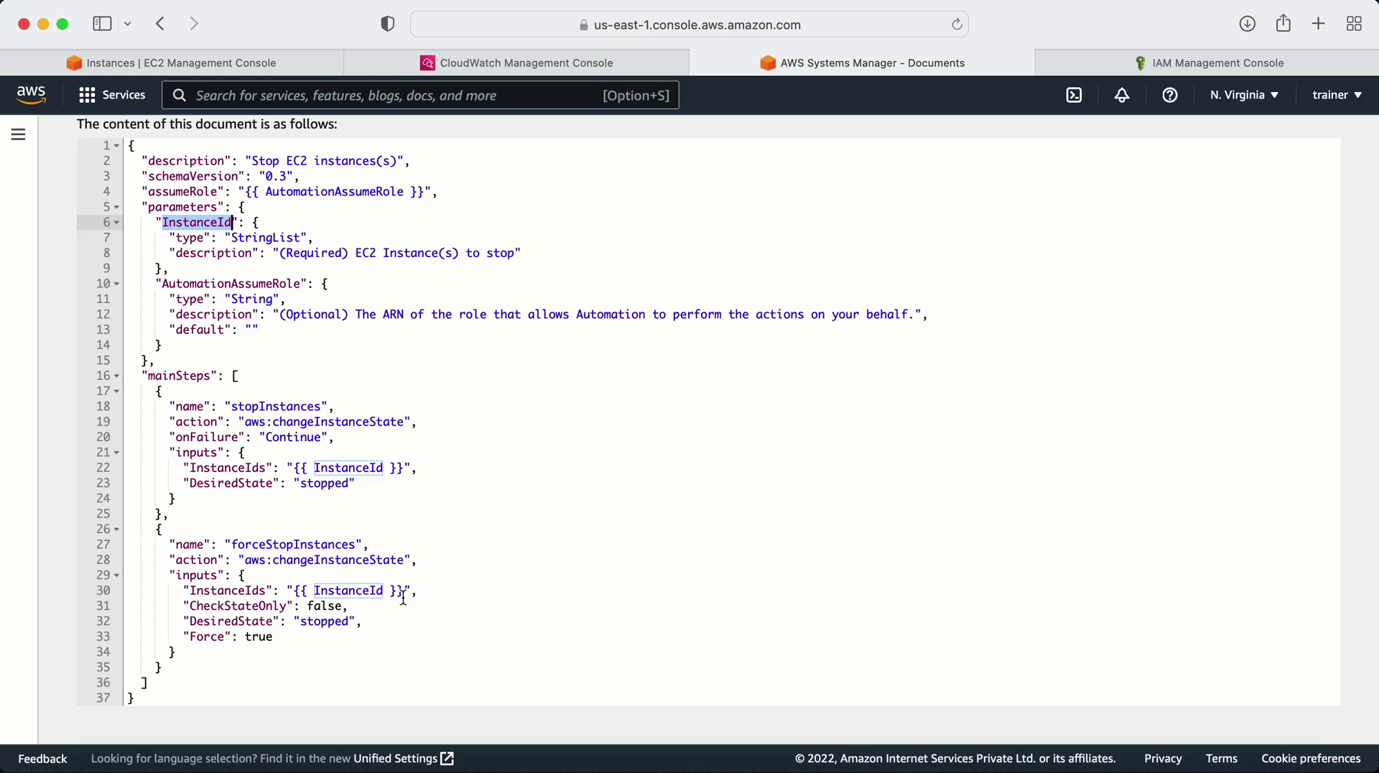
{"action": "scroll", "coordinate": [388, 598], "scroll_direction": "down", "scroll_amount": 1}
{"action": "scroll", "coordinate": [403, 598], "scroll_direction": "up", "scroll_amount": 5}
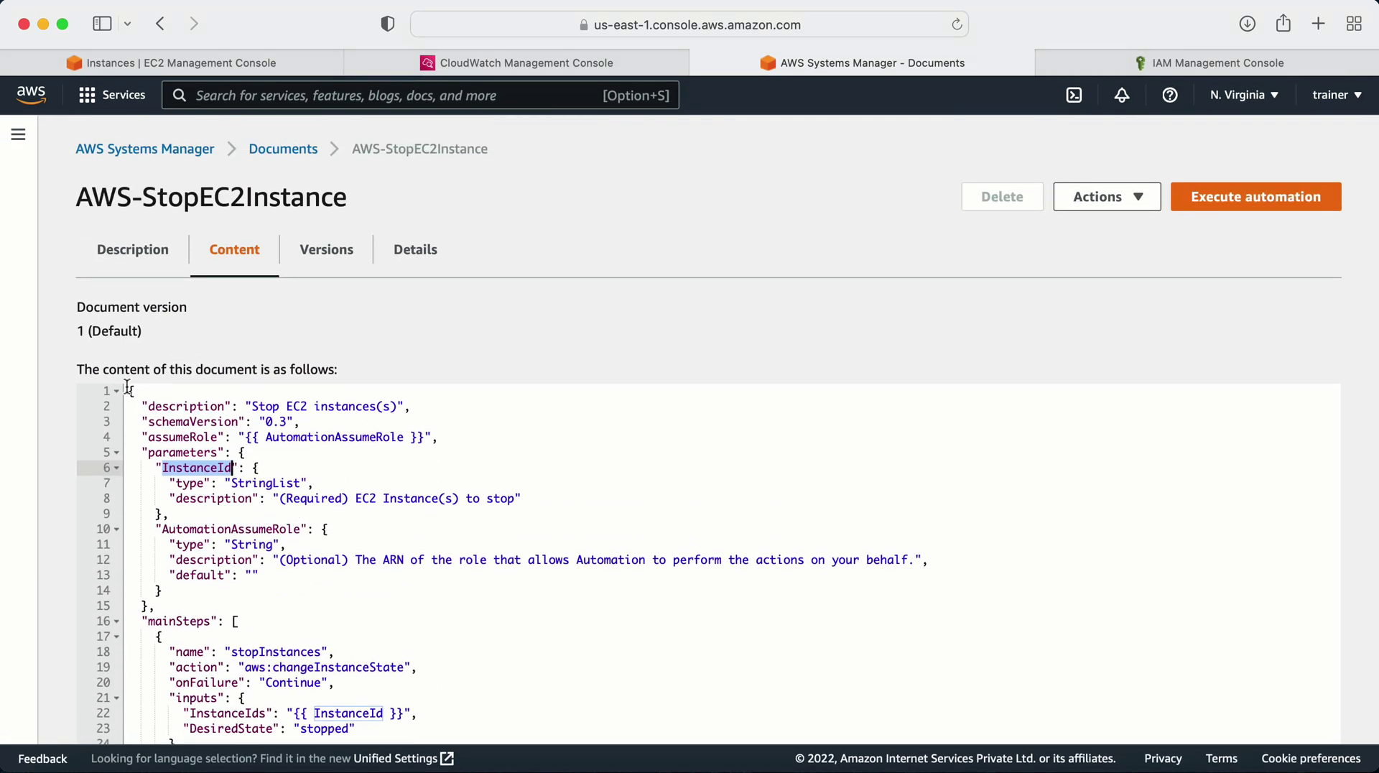
{"action": "left_click_drag", "start_coordinate": [127, 388], "coordinate": [226, 666]}
{"action": "scroll", "coordinate": [825, 603], "scroll_direction": "down", "scroll_amount": 1}
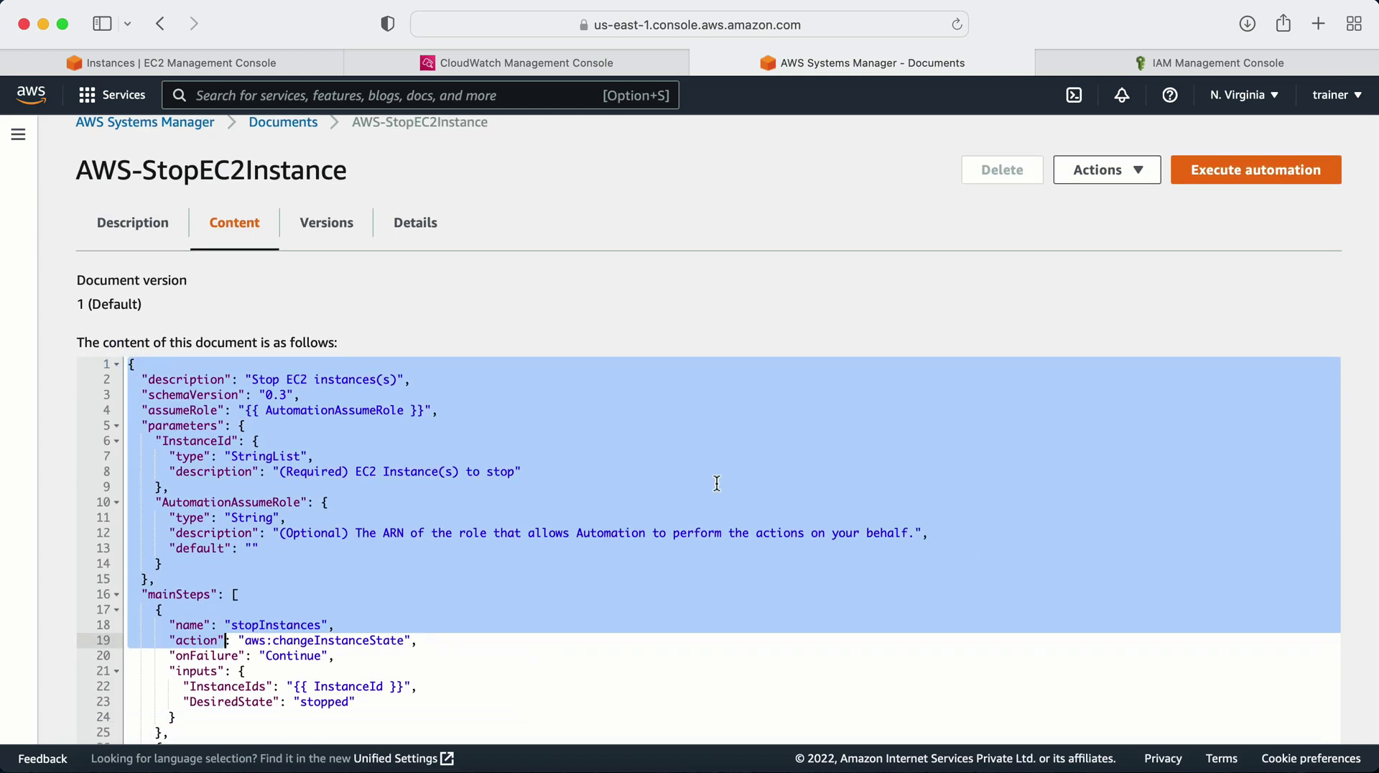
{"action": "scroll", "coordinate": [714, 477], "scroll_direction": "down", "scroll_amount": 2}
{"action": "scroll", "coordinate": [717, 483], "scroll_direction": "down", "scroll_amount": 1}
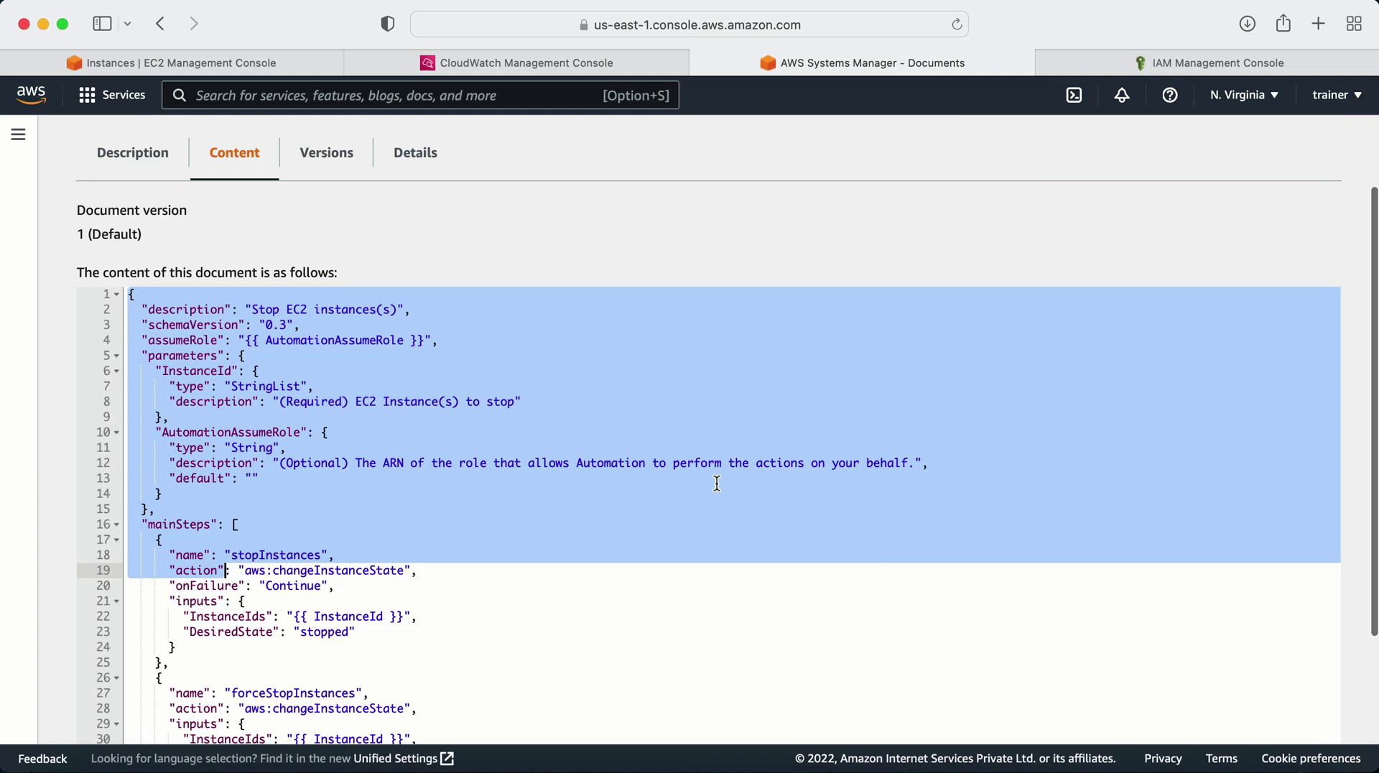
{"action": "scroll", "coordinate": [717, 483], "scroll_direction": "down", "scroll_amount": 4}
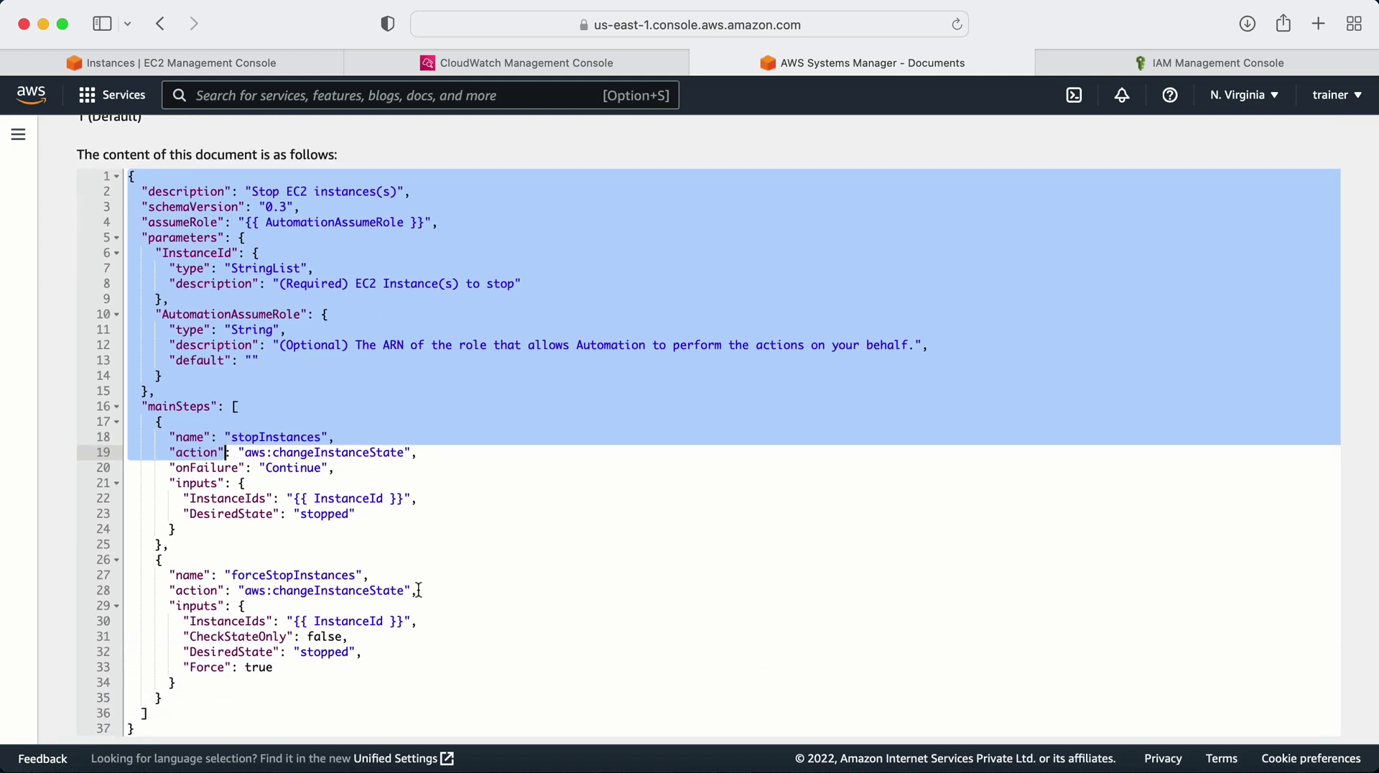
{"action": "scroll", "coordinate": [526, 591], "scroll_direction": "down", "scroll_amount": 1}
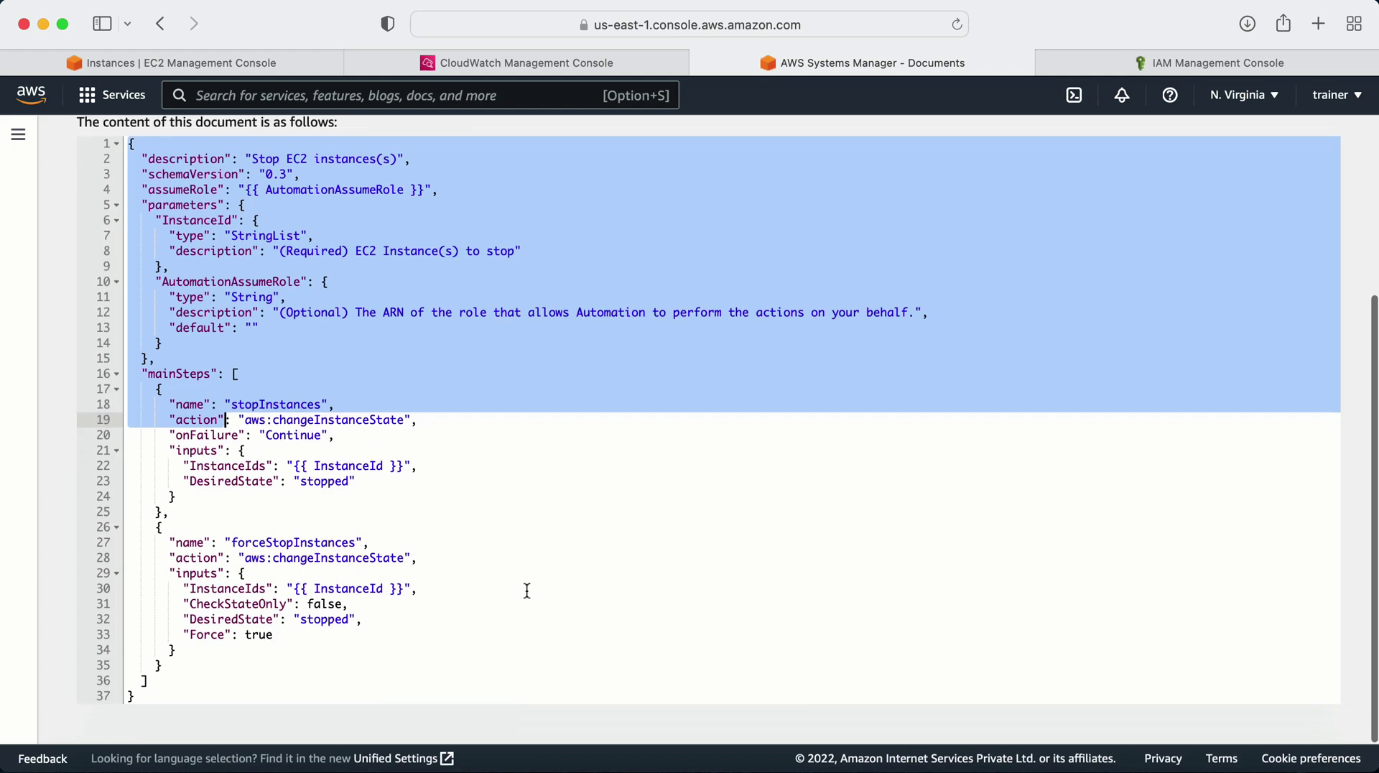
{"action": "double_click", "coordinate": [227, 589]}
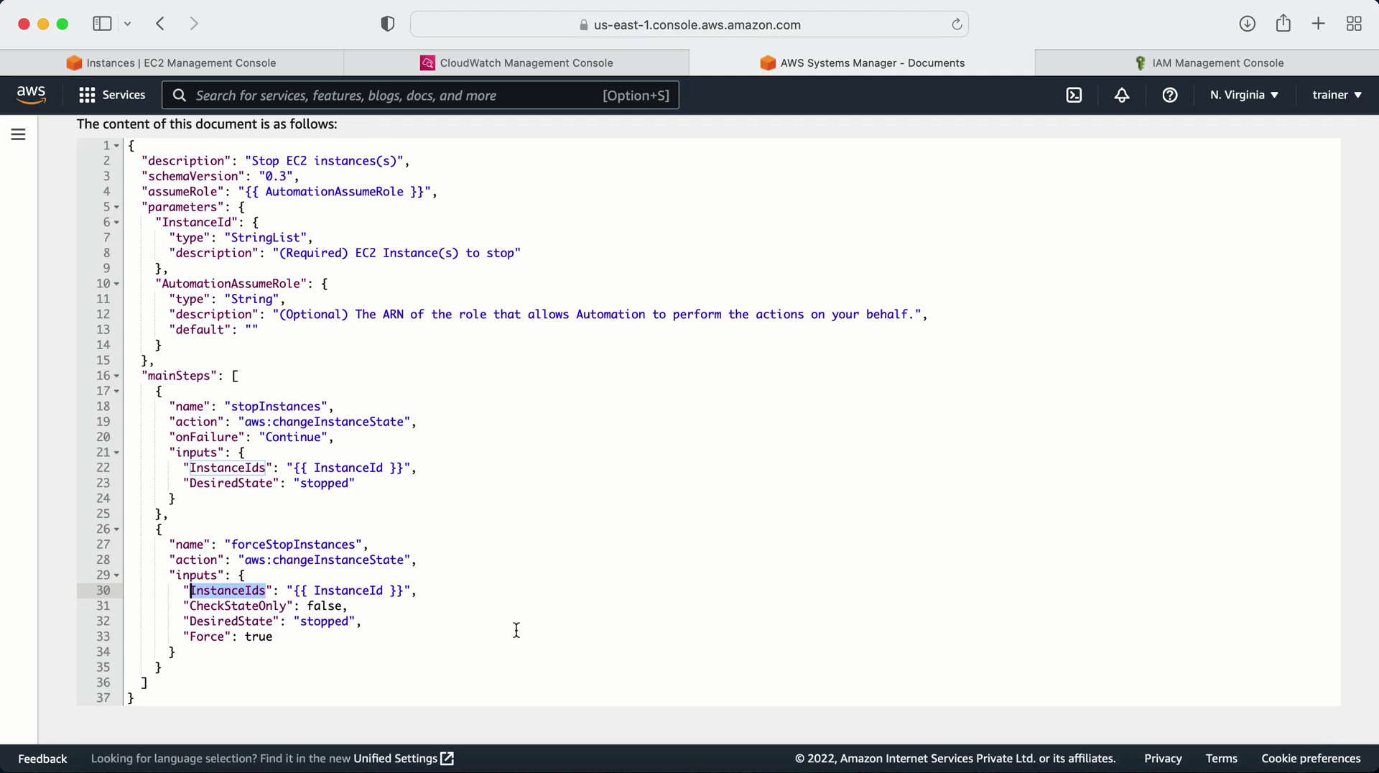
{"action": "scroll", "coordinate": [517, 629], "scroll_direction": "up", "scroll_amount": 5}
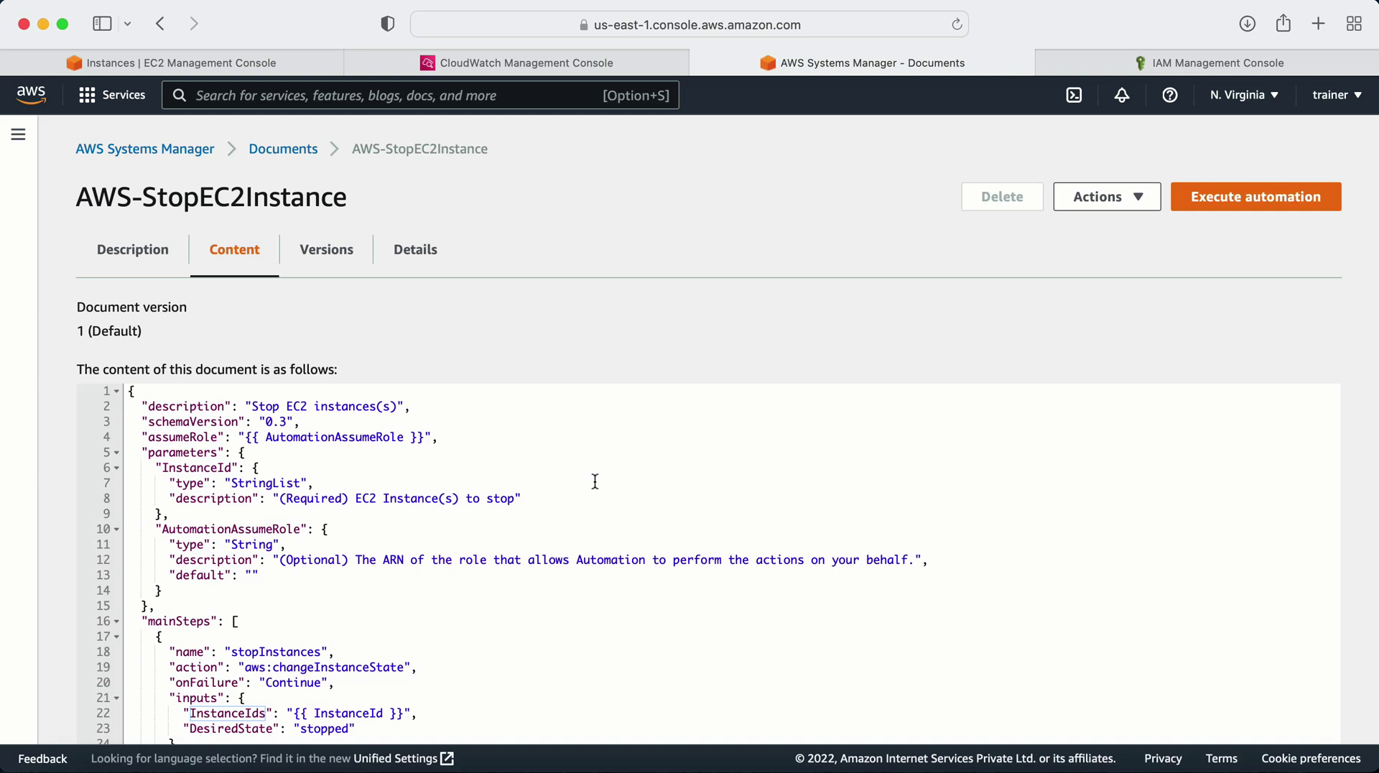